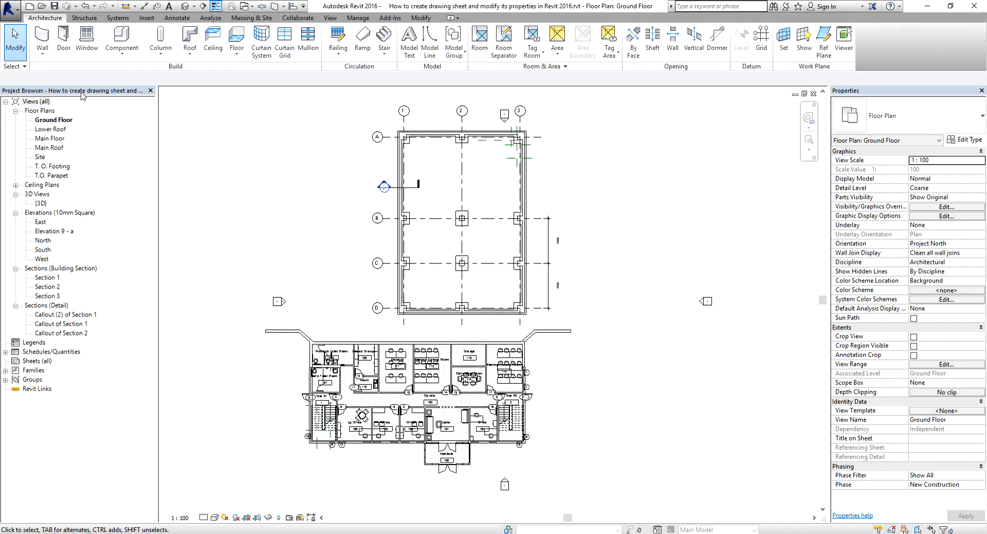
{"action": "key", "text": "ctrl"}
{"action": "left_click", "coordinate": [36, 362]}
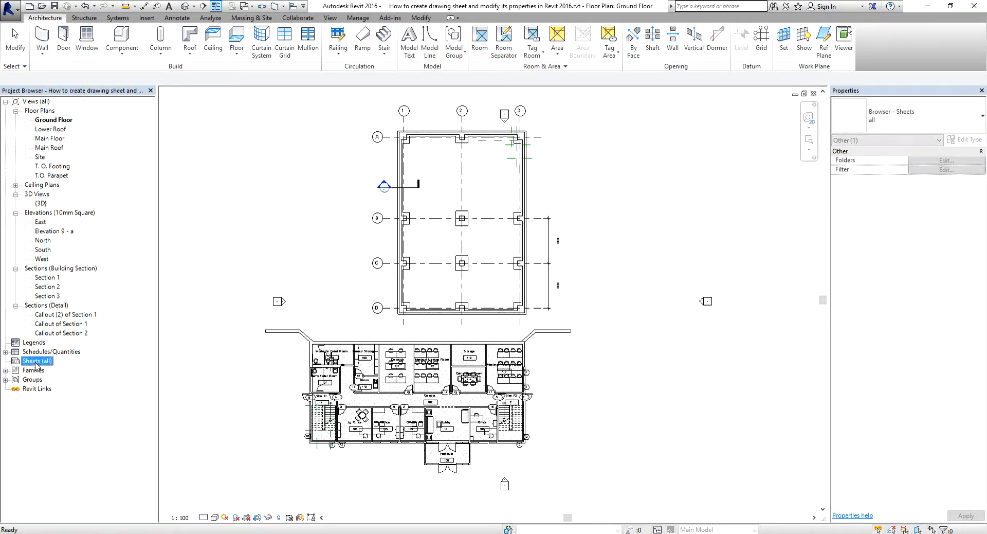
{"action": "key", "text": "ctrl"}
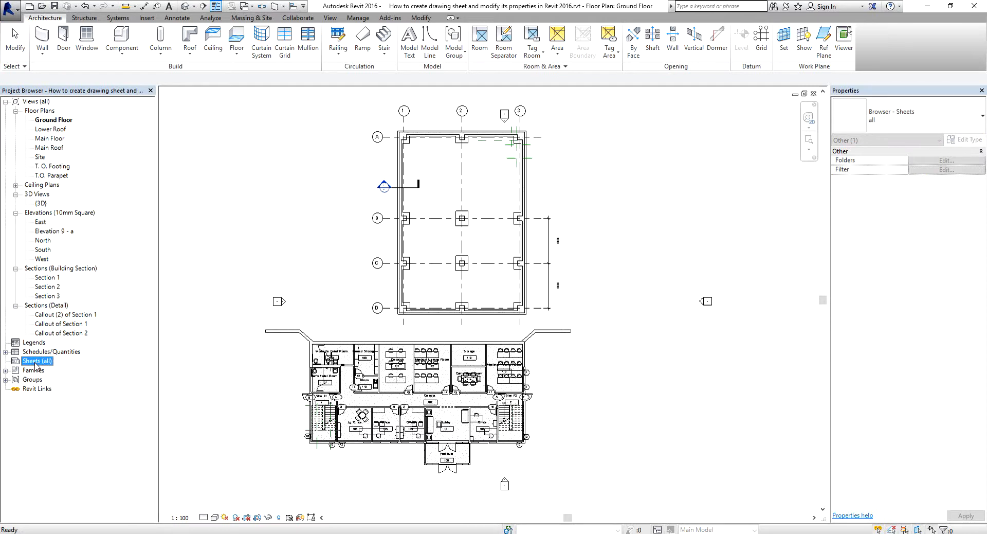
{"action": "key", "text": "ctrl"}
{"action": "key", "text": "ctrl"}
{"action": "key", "text": "ctrl"}
{"action": "right_click", "coordinate": [35, 365]}
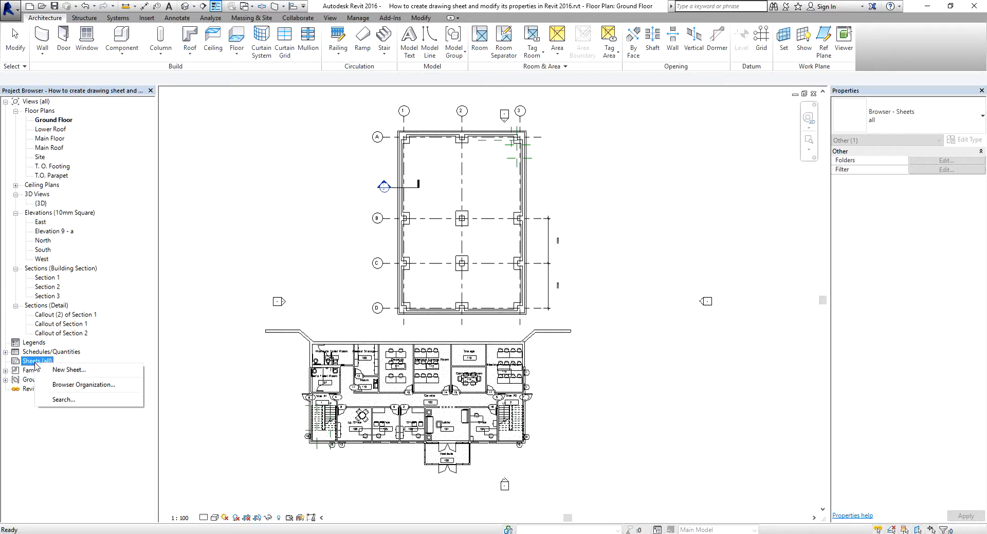
{"action": "key", "text": "ctrl"}
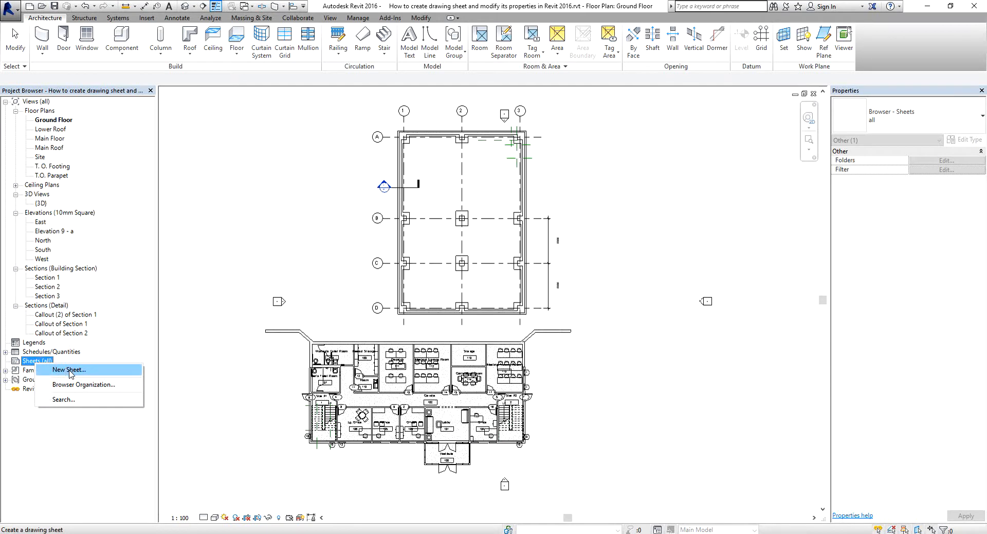
{"action": "key", "text": "ctrl"}
{"action": "left_click", "coordinate": [136, 351]}
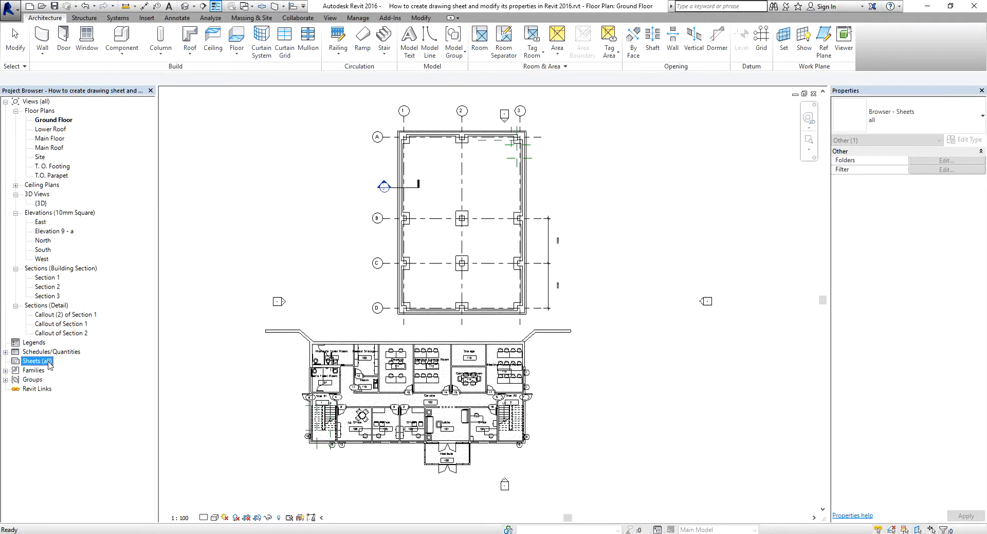
Create a new sheet using the A0 metric titleblock
{"action": "key", "text": "ctrl"}
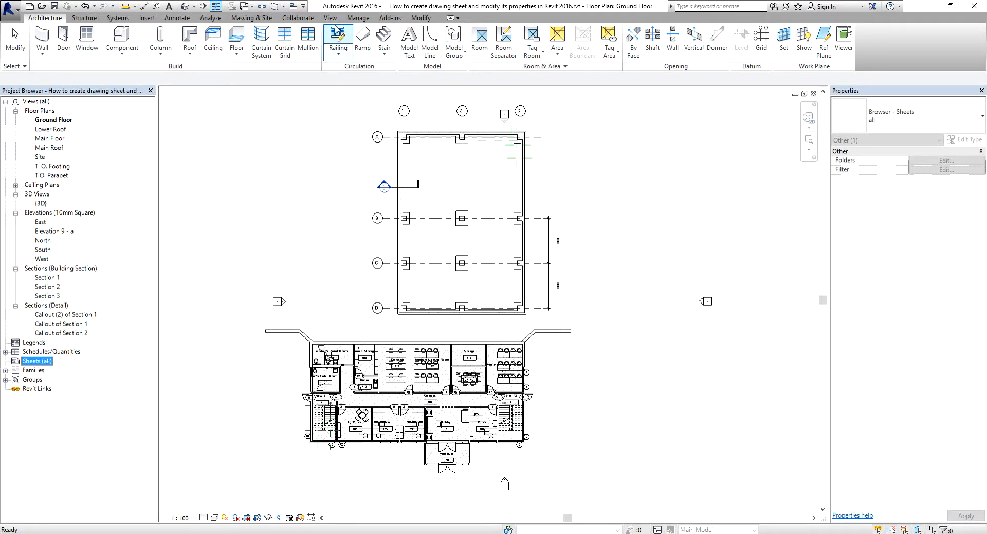
{"action": "key", "text": "ctrl"}
{"action": "key", "text": "ctrl"}
{"action": "key", "text": "ctrl"}
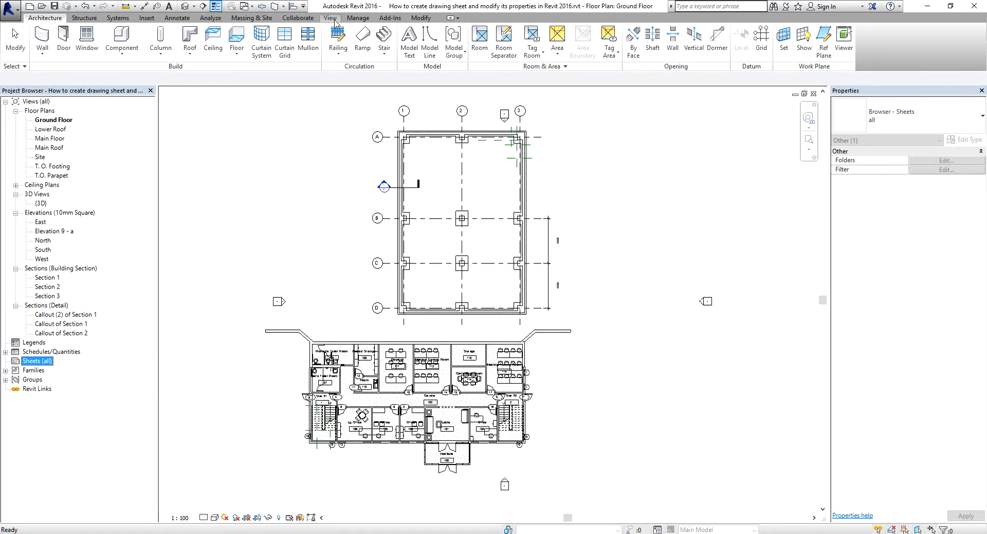
{"action": "left_click", "coordinate": [331, 18]}
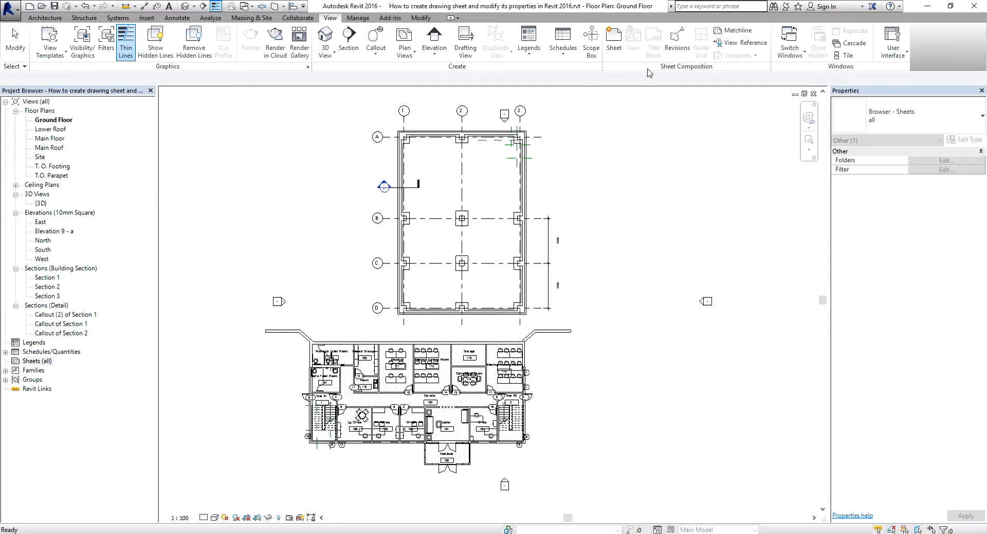
{"action": "key", "text": "ctrl"}
{"action": "key", "text": "ctrl"}
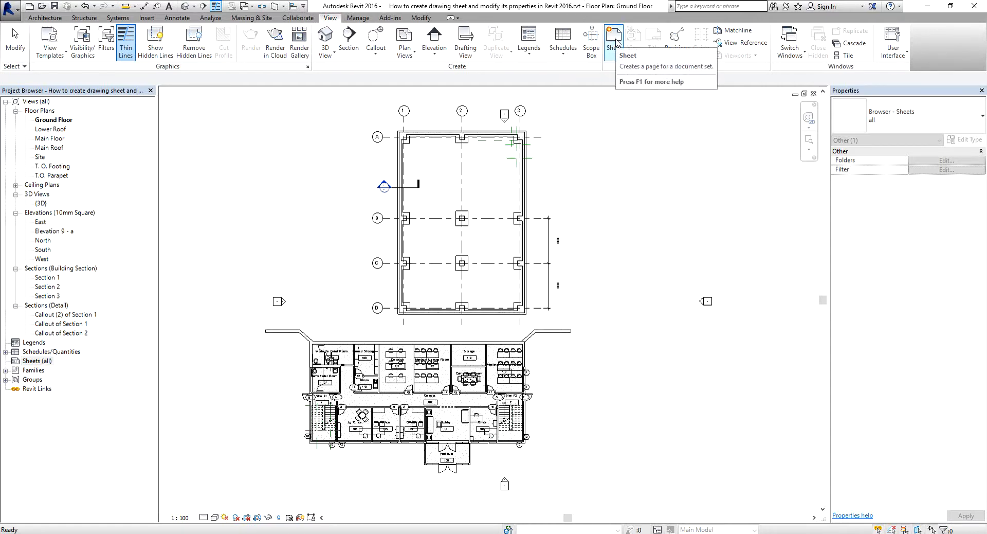
{"action": "key", "text": "ctrl"}
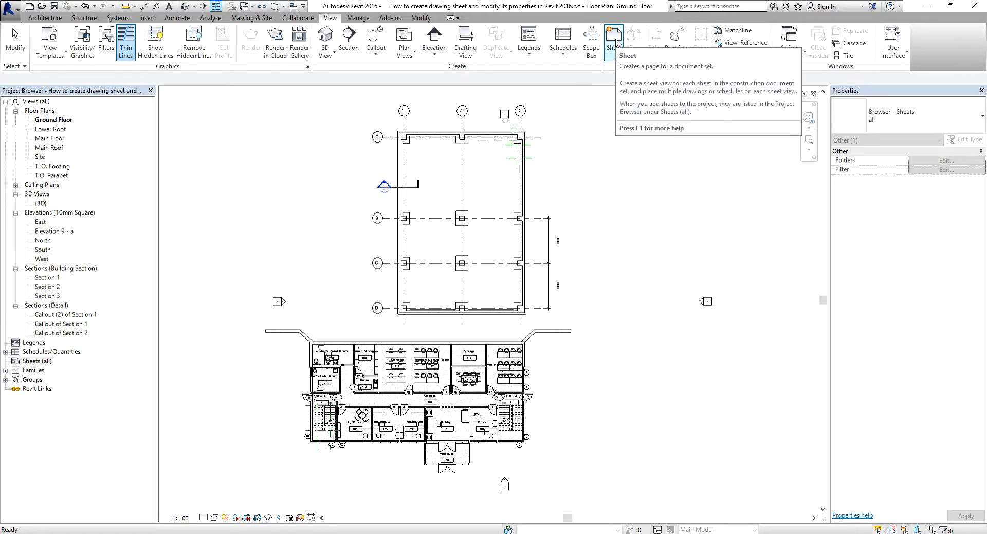
{"action": "left_click", "coordinate": [617, 42]}
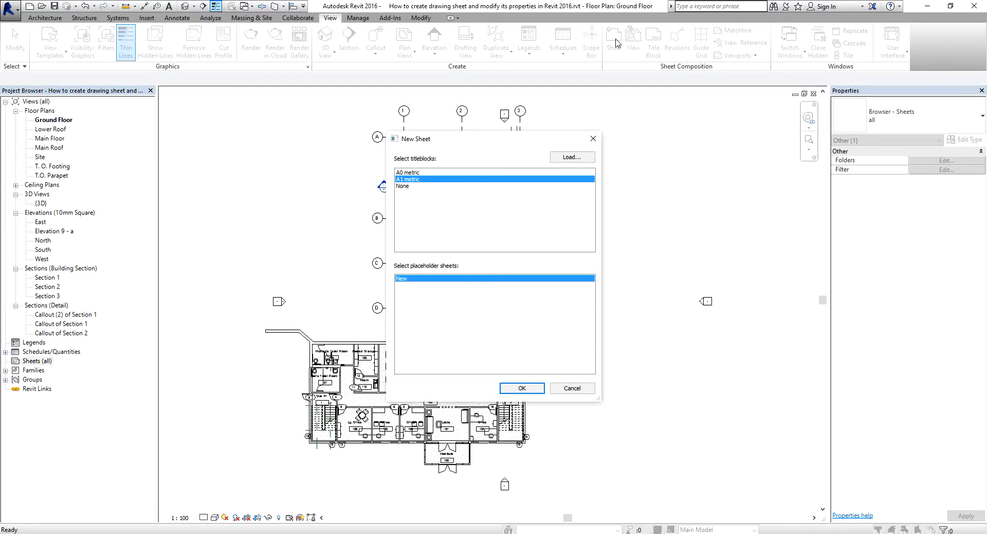
{"action": "left_click", "coordinate": [414, 173]}
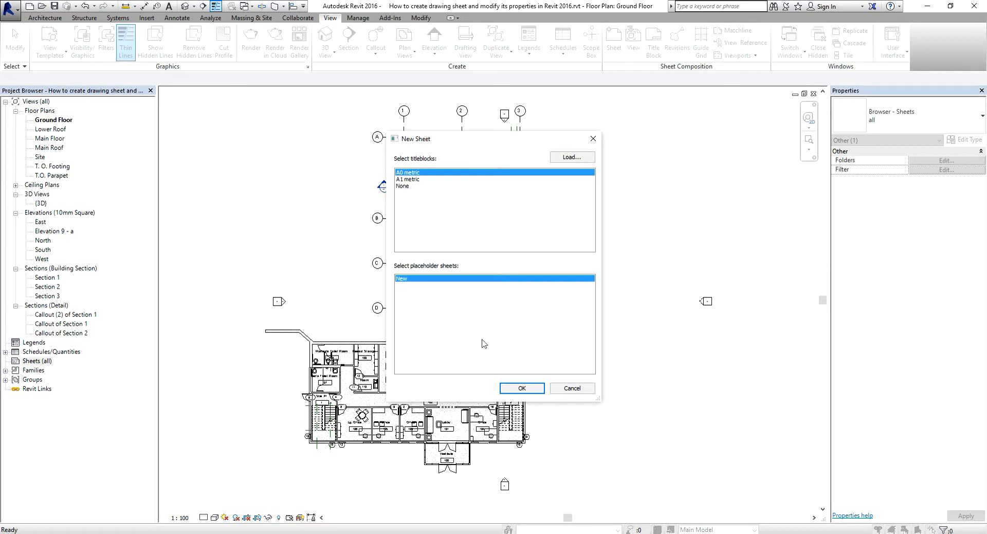
{"action": "left_click", "coordinate": [516, 389]}
{"action": "left_click", "coordinate": [581, 158]}
{"action": "left_click", "coordinate": [571, 162]}
{"action": "left_click", "coordinate": [430, 182]}
{"action": "left_click", "coordinate": [412, 176]}
{"action": "left_click", "coordinate": [516, 390]}
{"action": "left_click", "coordinate": [516, 389]}
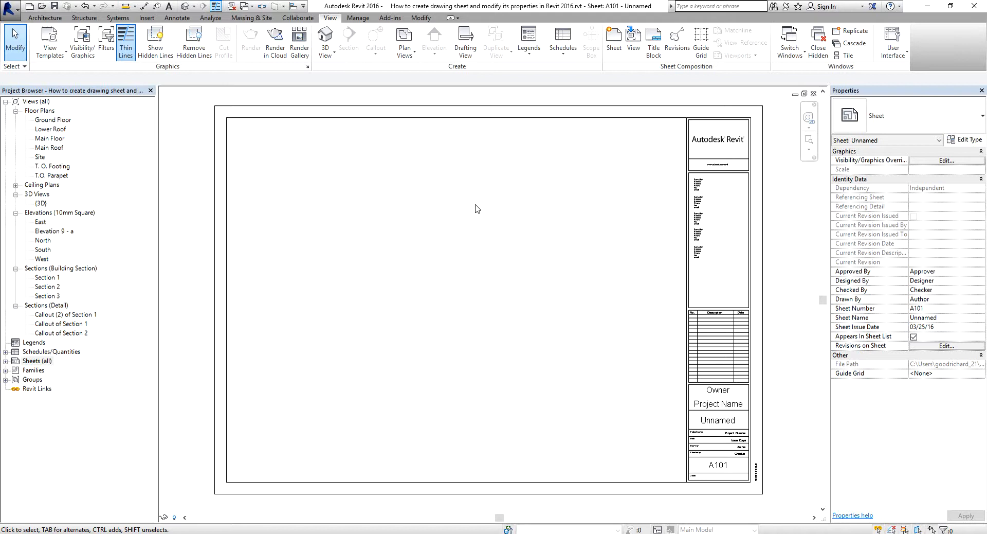
Duplicate the Ground Floor plan view with detailing
{"action": "left_click", "coordinate": [57, 121]}
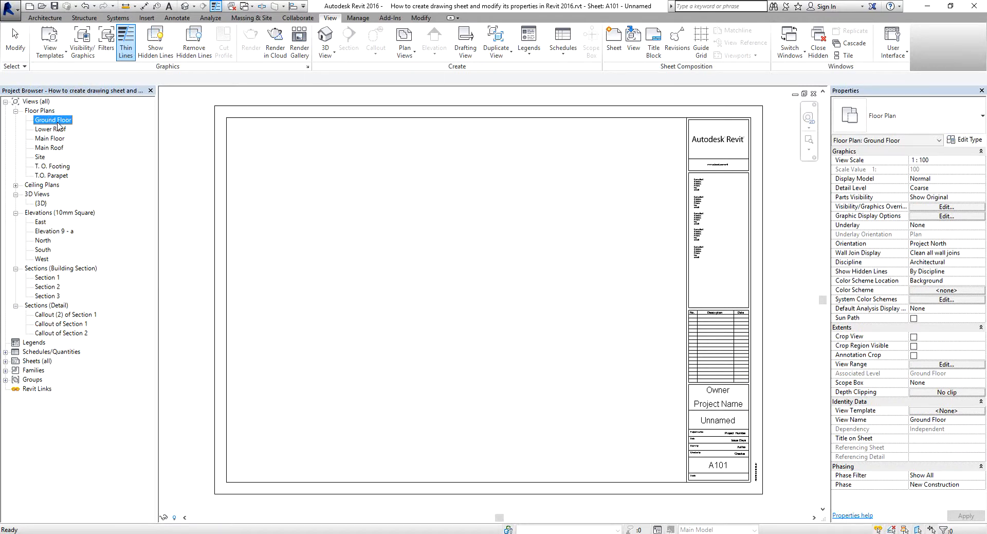
{"action": "right_click", "coordinate": [58, 125]}
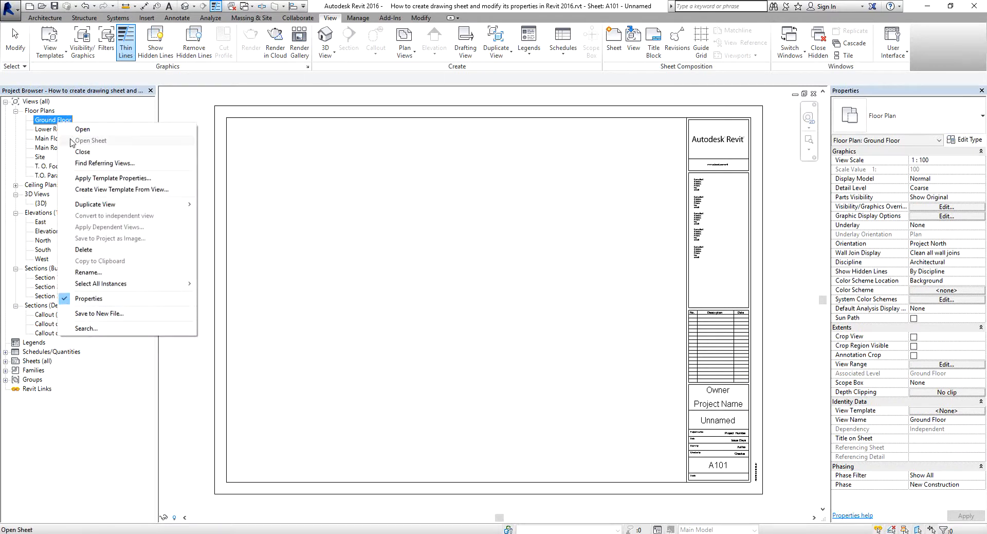
{"action": "mouse_move", "coordinate": [96, 206]}
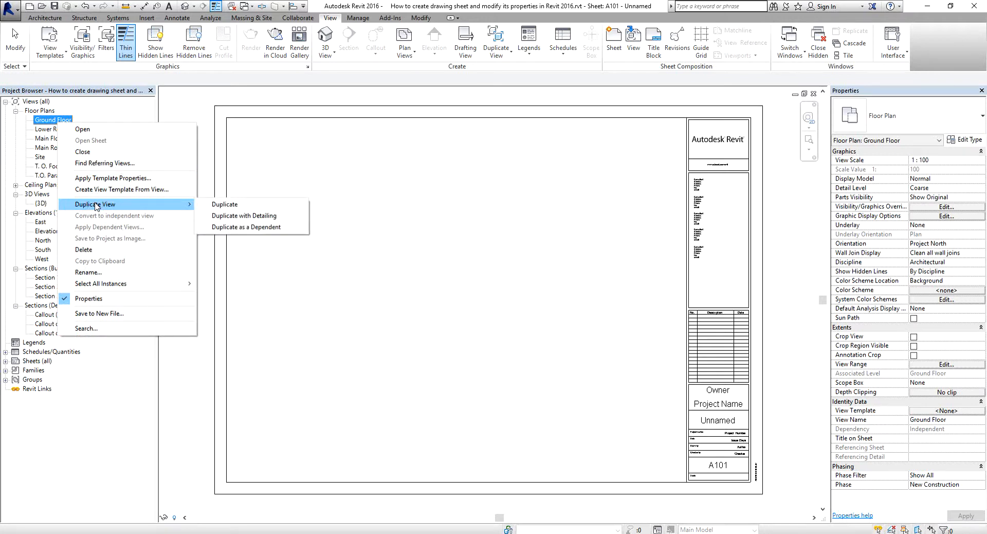
{"action": "left_click", "coordinate": [235, 216]}
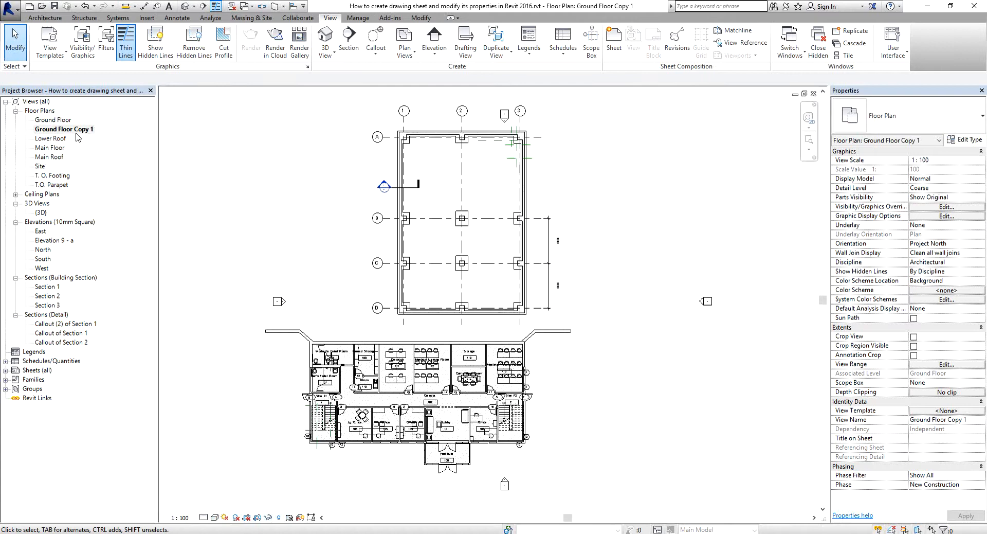
Rename the duplicated Ground Floor plan view as Administration Building Ground Floor
{"action": "left_click", "coordinate": [77, 130]}
{"action": "left_click", "coordinate": [77, 130]}
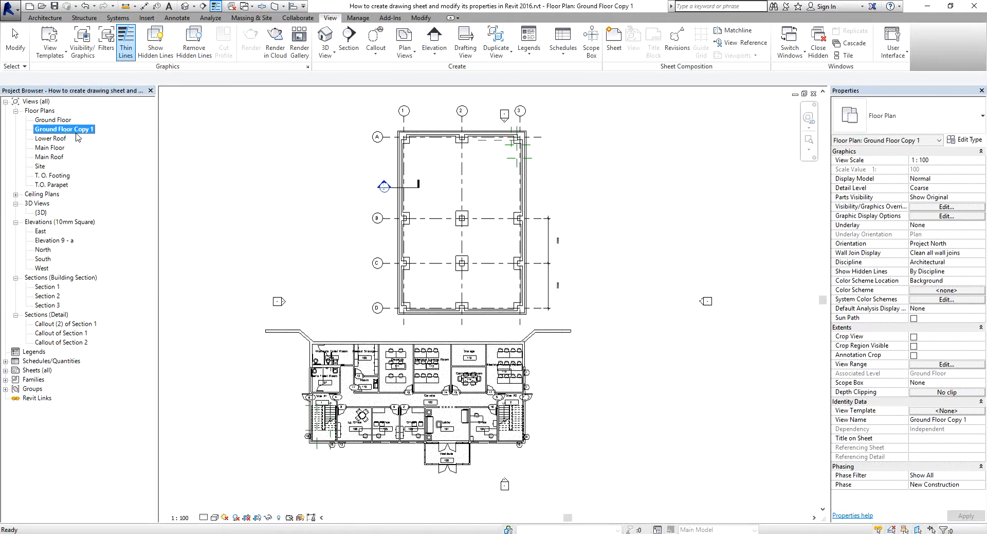
{"action": "right_click", "coordinate": [76, 134]}
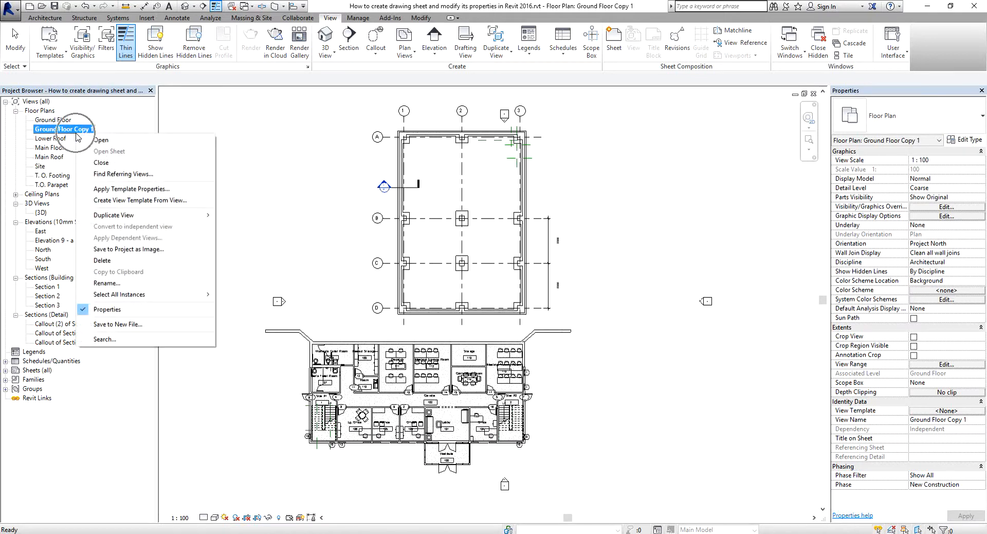
{"action": "left_click", "coordinate": [120, 283]}
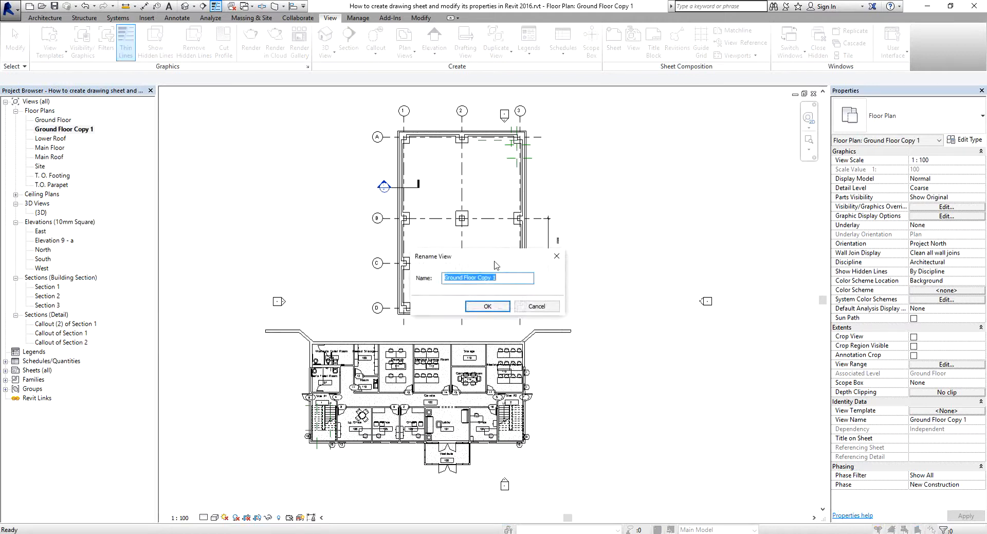
{"action": "left_click_drag", "start_coordinate": [497, 265], "coordinate": [660, 170]}
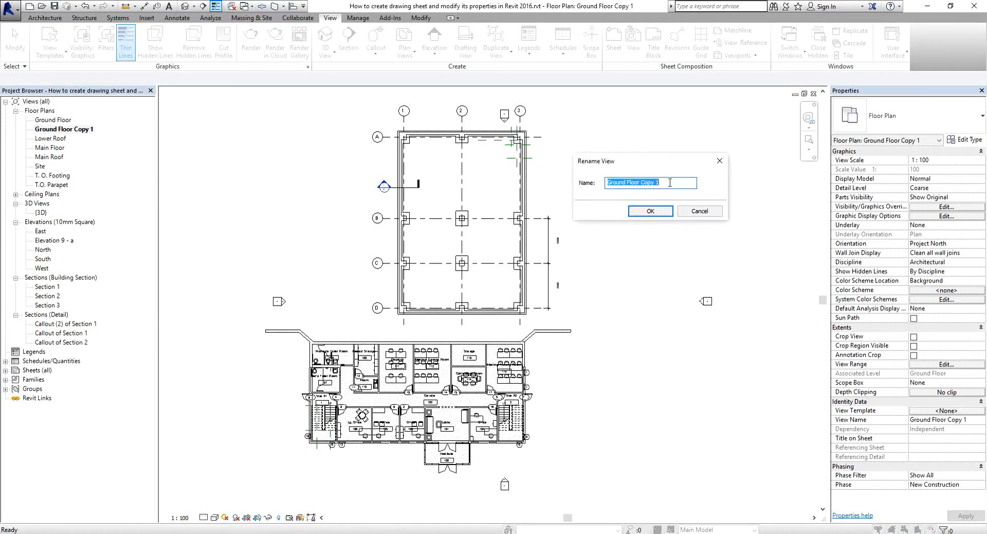
{"action": "left_click", "coordinate": [669, 183]}
{"action": "key", "text": "BackSpace"}
{"action": "type", "text": "Administration Building"}
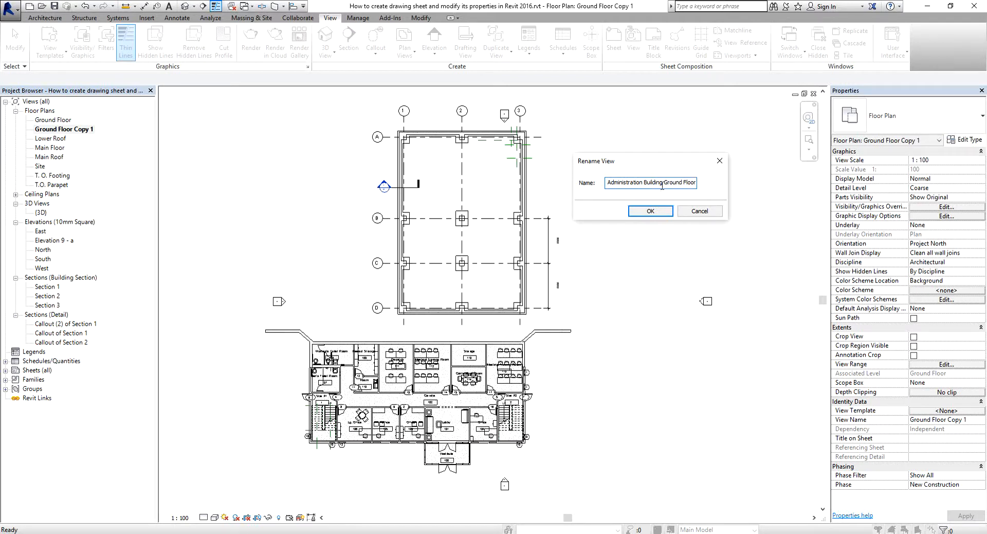
{"action": "left_click", "coordinate": [662, 215]}
{"action": "left_click", "coordinate": [646, 205]}
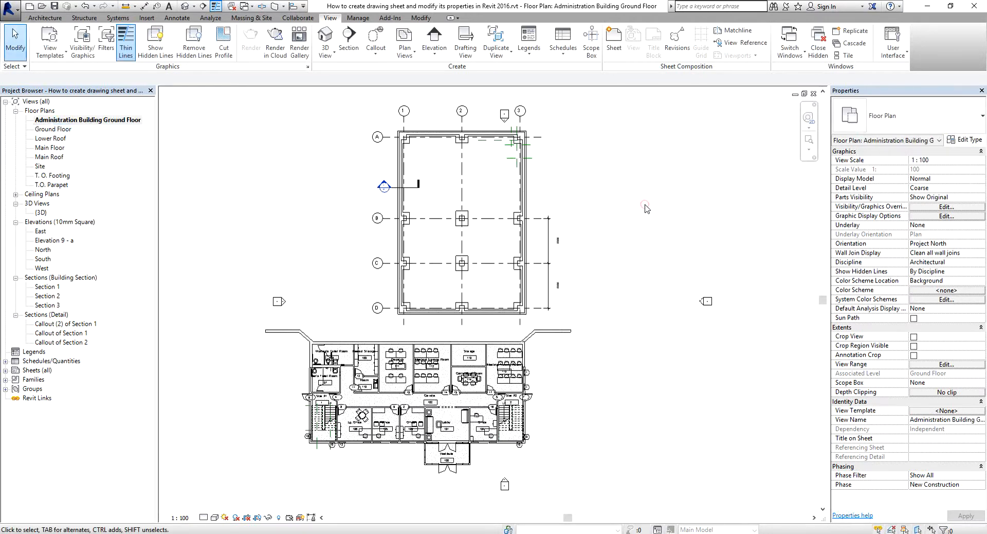
Turn on view cropping and show the crop region in the Administration Building Ground Floor plan
{"action": "middle_click_drag", "start_coordinate": [602, 311], "coordinate": [632, 257]}
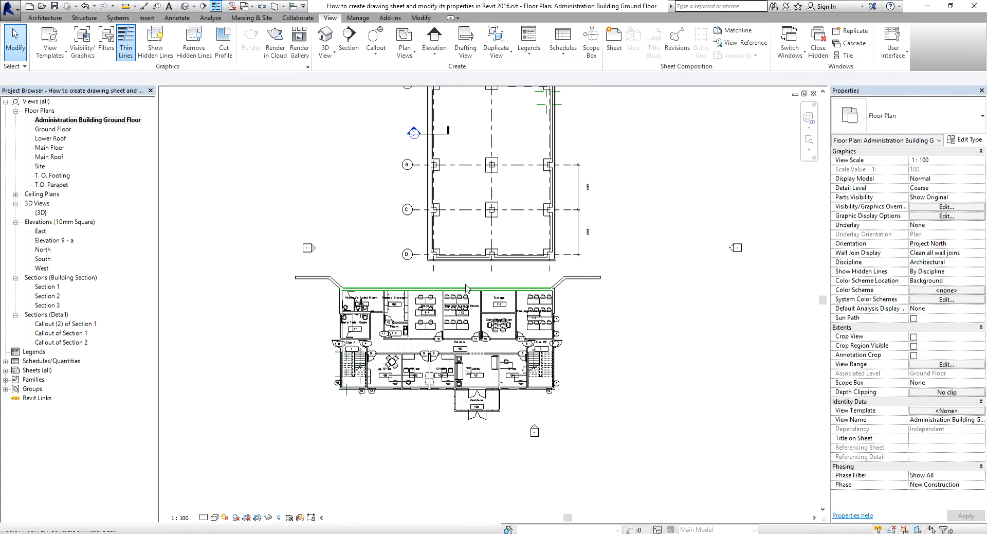
{"action": "scroll", "coordinate": [487, 350], "scroll_direction": "down", "scroll_amount": 1}
{"action": "middle_click_drag", "start_coordinate": [487, 349], "coordinate": [482, 370]}
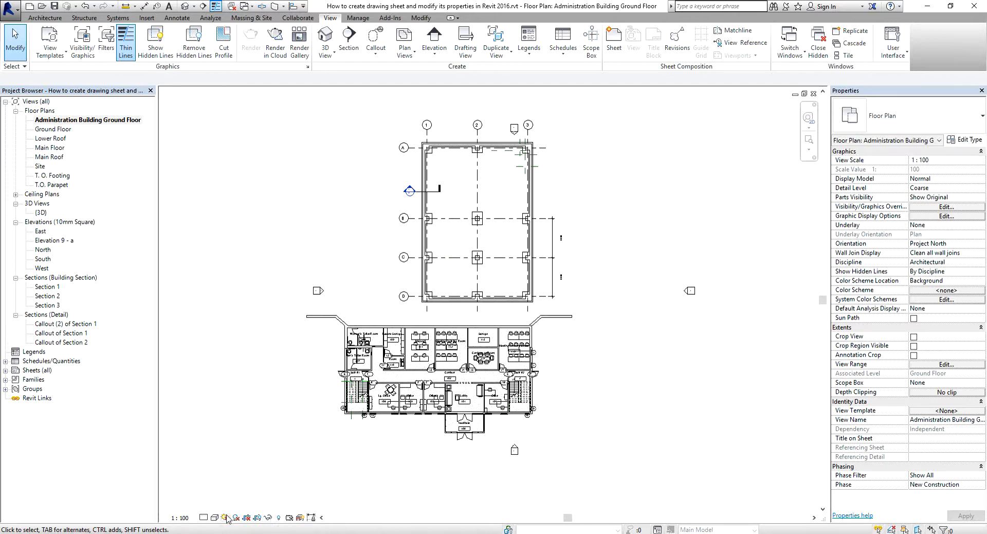
{"action": "left_click", "coordinate": [258, 518]}
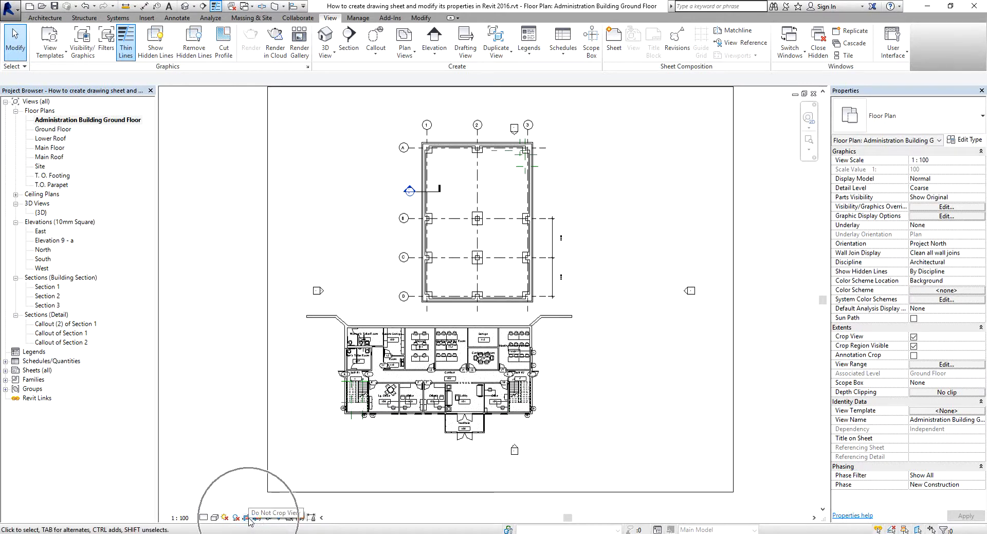
{"action": "left_click", "coordinate": [247, 517]}
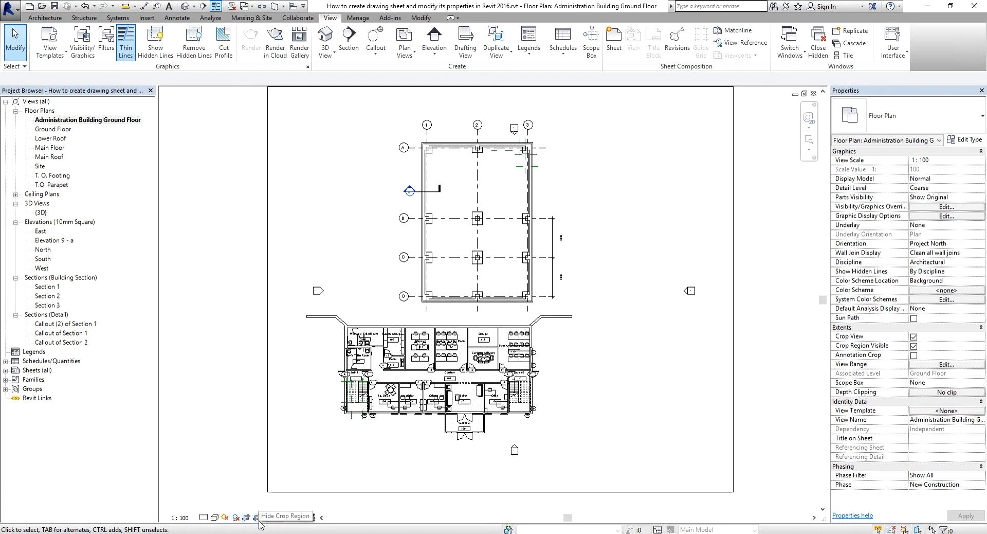
{"action": "left_click", "coordinate": [257, 518]}
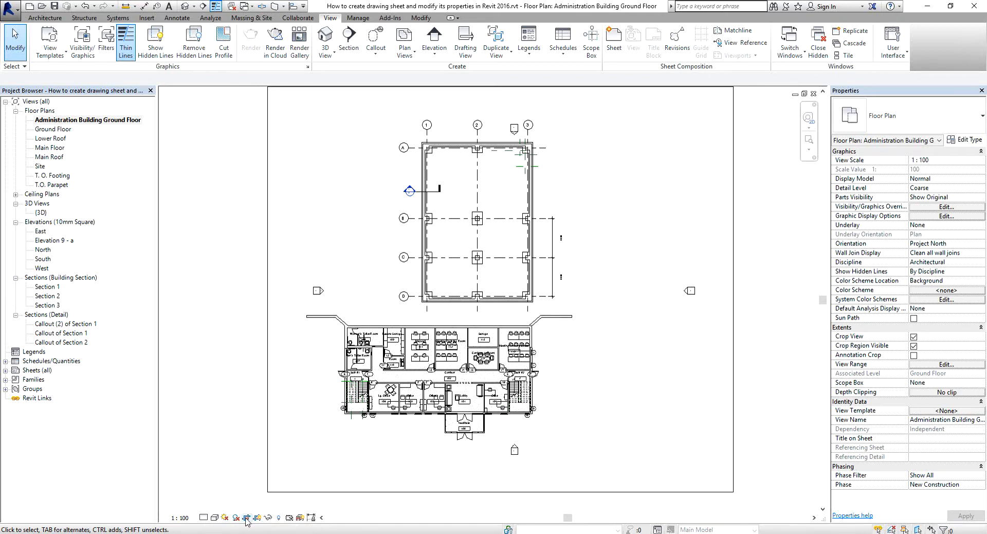
{"action": "left_click", "coordinate": [247, 517]}
{"action": "left_click", "coordinate": [247, 517]}
{"action": "left_click", "coordinate": [246, 518]}
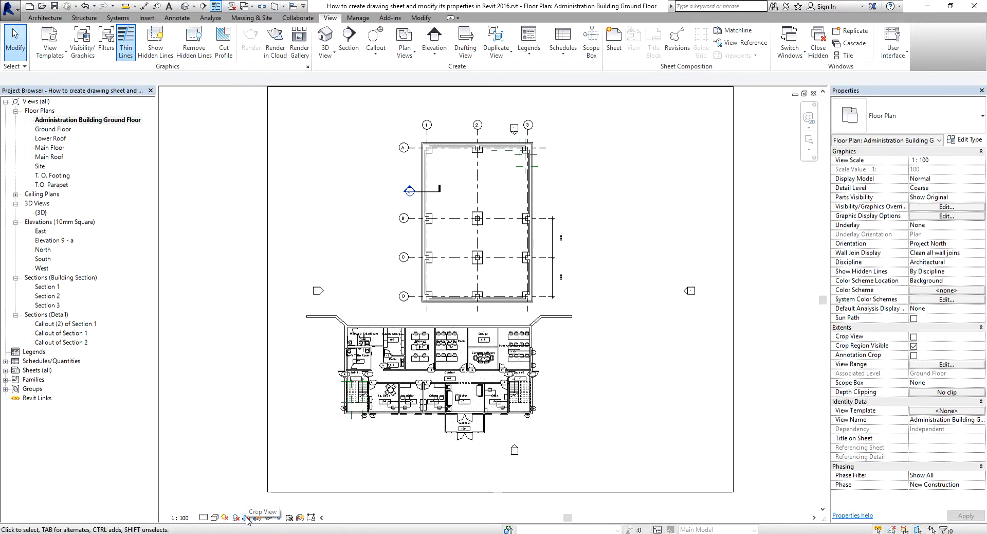
{"action": "left_click", "coordinate": [247, 517]}
Shrink the crop region on all four sides so it frames only the furnished administration building below the gridded structure
{"action": "scroll", "coordinate": [241, 388], "scroll_direction": "down", "scroll_amount": 1}
{"action": "middle_click_drag", "start_coordinate": [260, 388], "coordinate": [292, 370]}
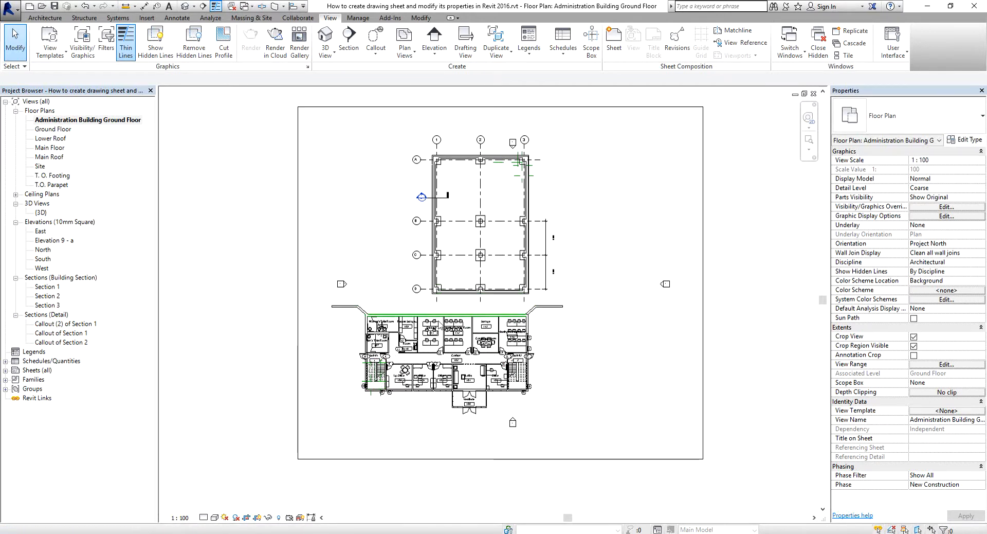
{"action": "left_click", "coordinate": [566, 107]}
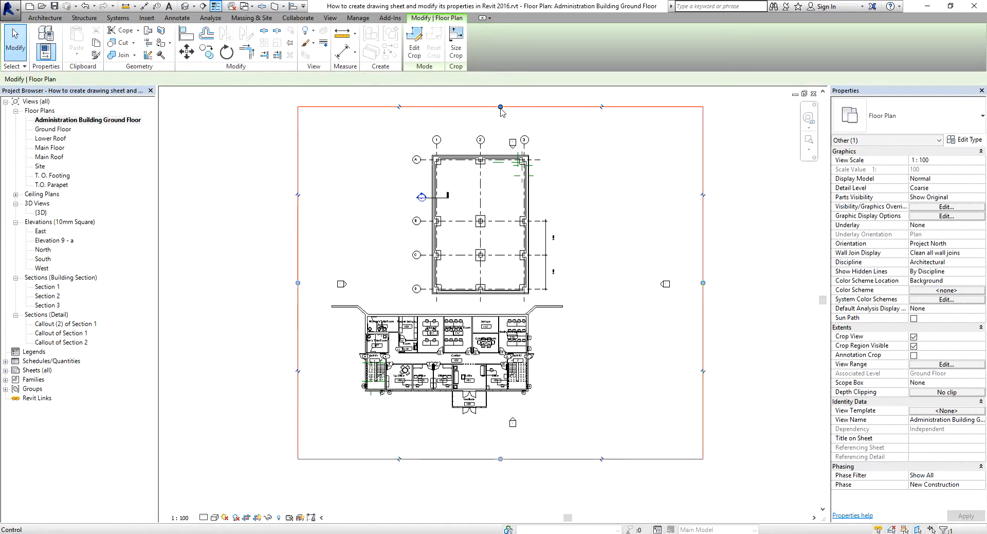
{"action": "left_click_drag", "start_coordinate": [501, 106], "coordinate": [496, 305]}
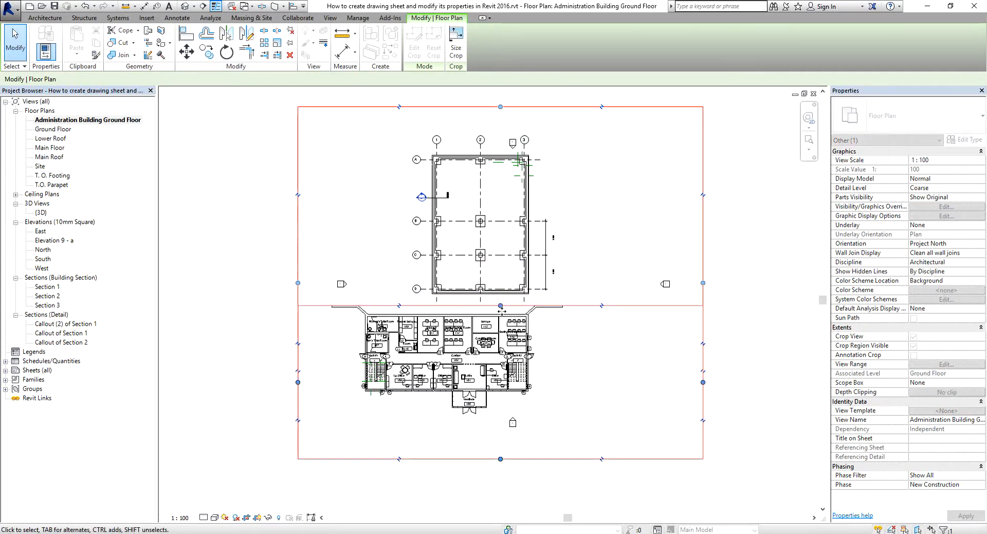
{"action": "left_click_drag", "start_coordinate": [703, 382], "coordinate": [561, 377]}
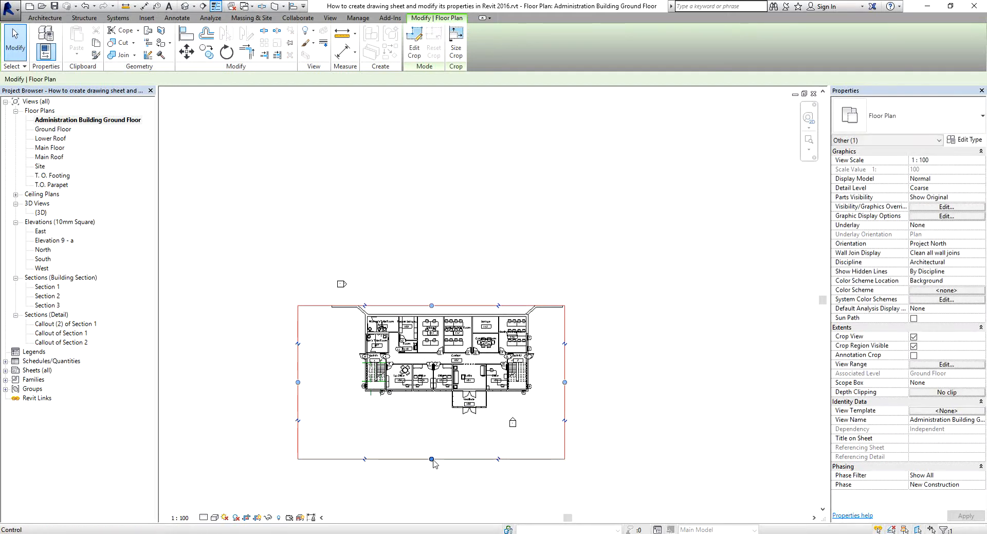
{"action": "left_click_drag", "start_coordinate": [433, 460], "coordinate": [437, 415]}
{"action": "left_click_drag", "start_coordinate": [298, 360], "coordinate": [348, 362]}
{"action": "left_click", "coordinate": [663, 330]}
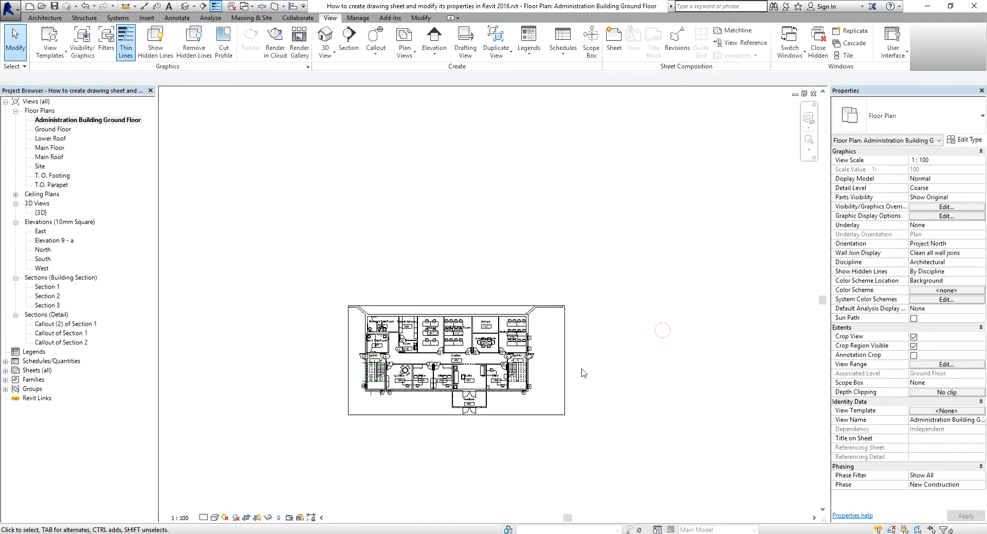
{"action": "middle_click_drag", "start_coordinate": [582, 369], "coordinate": [609, 296]}
{"action": "scroll", "coordinate": [507, 275], "scroll_direction": "up", "scroll_amount": 6}
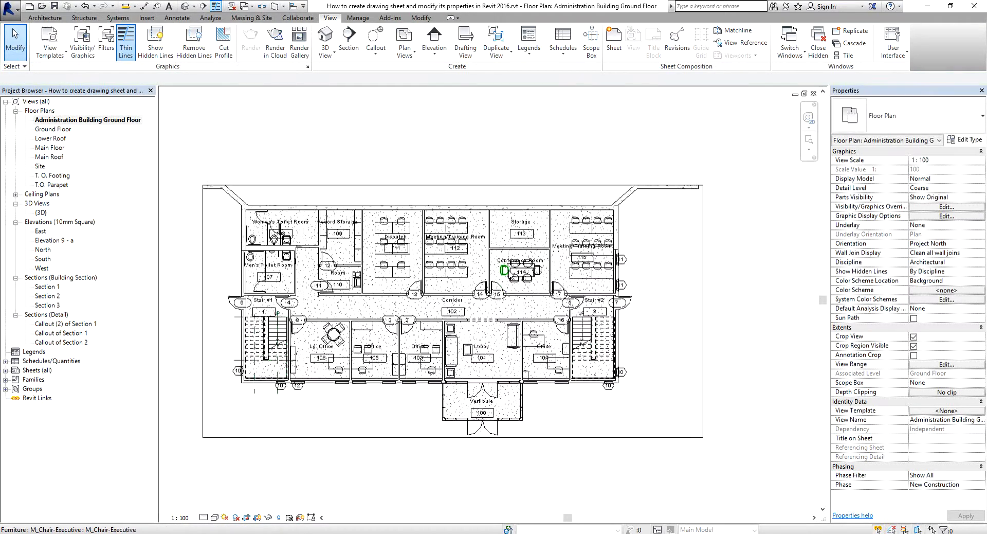
Open sheet A101 - Unnamed to view it, and return to the Administration Building Ground Floor plan
{"action": "scroll", "coordinate": [509, 272], "scroll_direction": "up", "scroll_amount": 2}
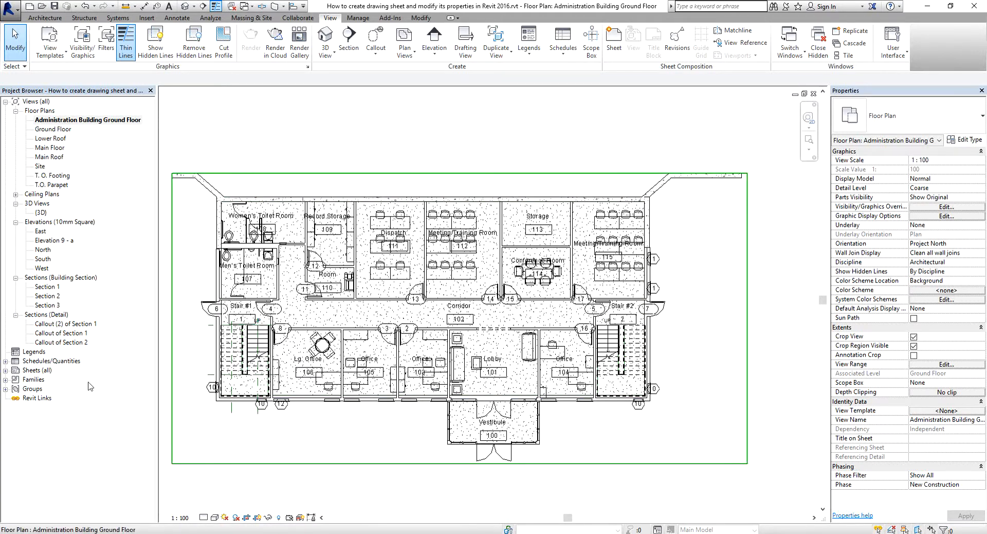
{"action": "double_click", "coordinate": [31, 370]}
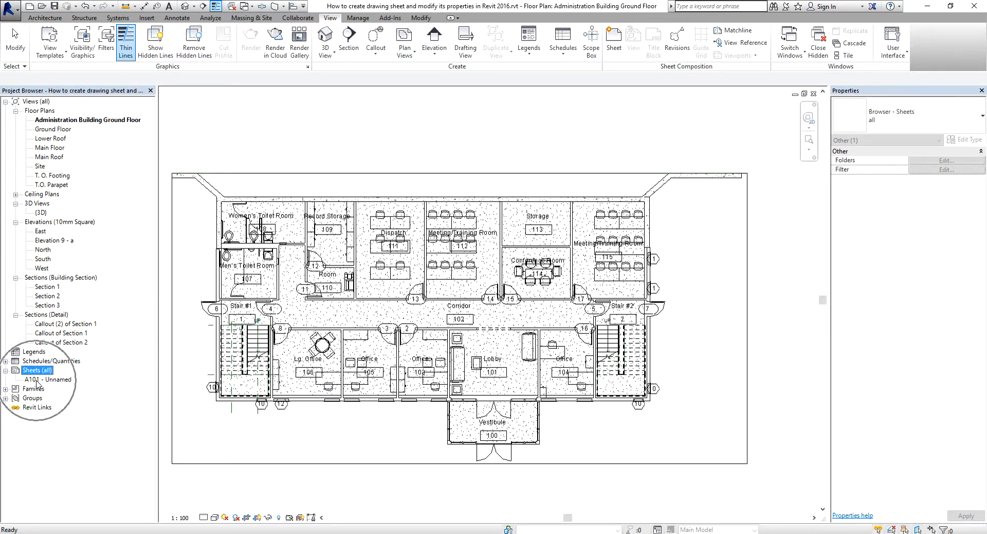
{"action": "left_click", "coordinate": [41, 380]}
{"action": "double_click", "coordinate": [37, 381]}
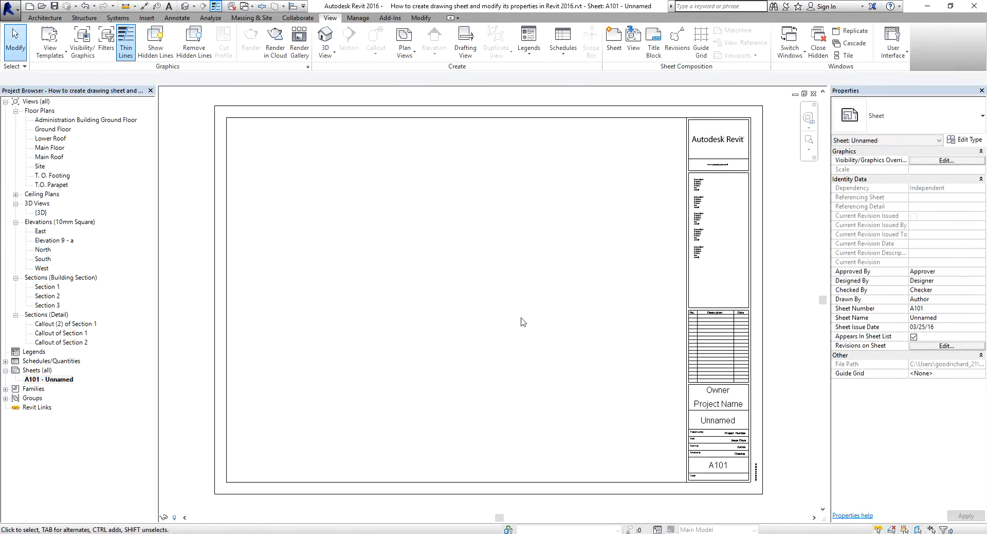
{"action": "left_click", "coordinate": [87, 122]}
{"action": "double_click", "coordinate": [87, 122]}
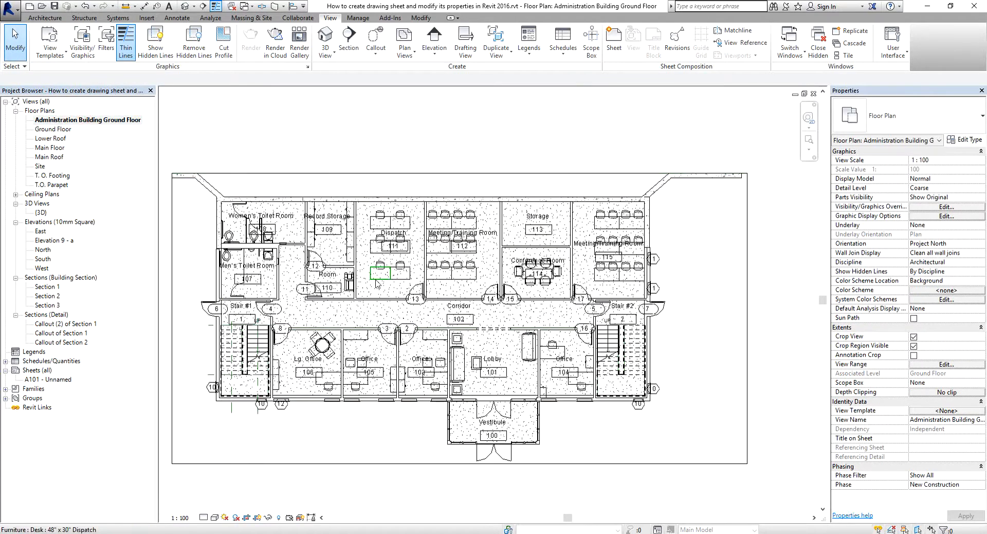
Turn off view cropping in the Administration Building Ground Floor plan
{"action": "left_click", "coordinate": [246, 518]}
{"action": "scroll", "coordinate": [364, 420], "scroll_direction": "down", "scroll_amount": 2}
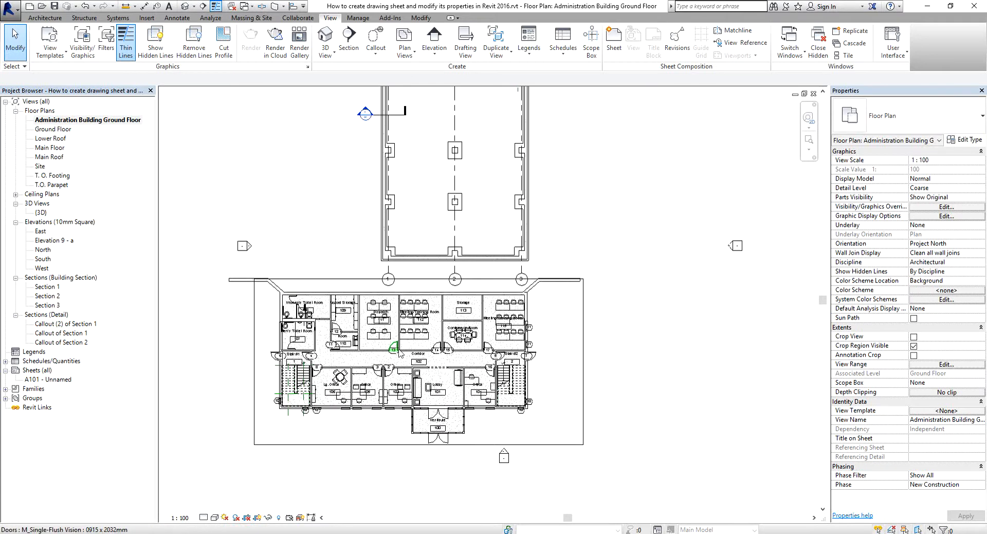
{"action": "scroll", "coordinate": [401, 353], "scroll_direction": "down", "scroll_amount": 1}
{"action": "middle_click_drag", "start_coordinate": [401, 353], "coordinate": [416, 393]}
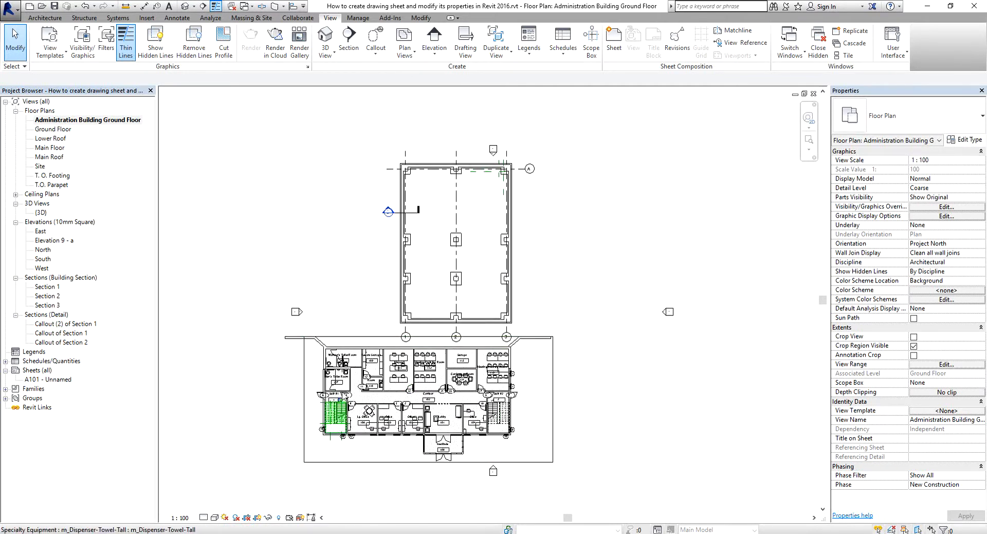
Extend the crop region upward and to both sides around both buildings and the elevation markers, and hide the crop region
{"action": "left_click", "coordinate": [377, 337]}
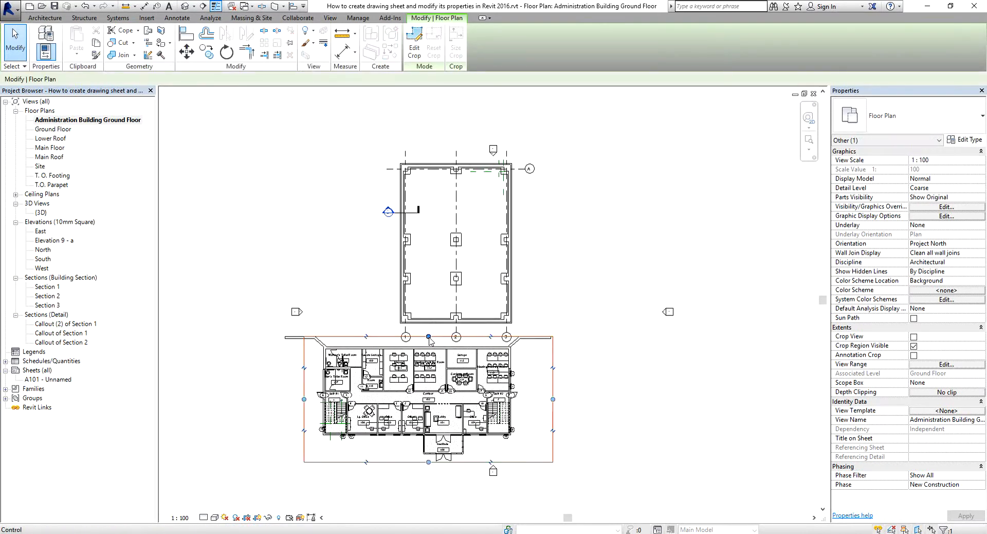
{"action": "left_click_drag", "start_coordinate": [429, 336], "coordinate": [428, 119]}
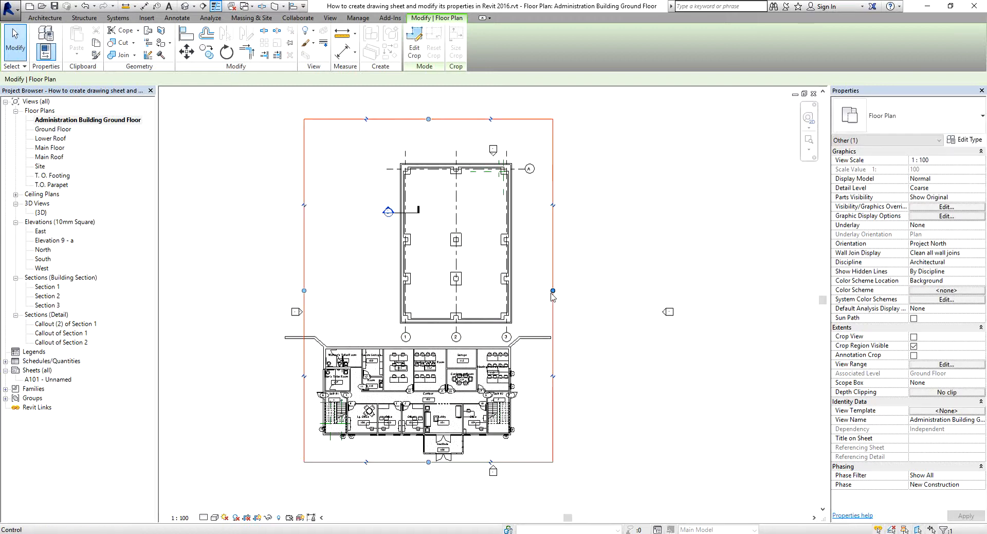
{"action": "left_click_drag", "start_coordinate": [554, 291], "coordinate": [684, 291]}
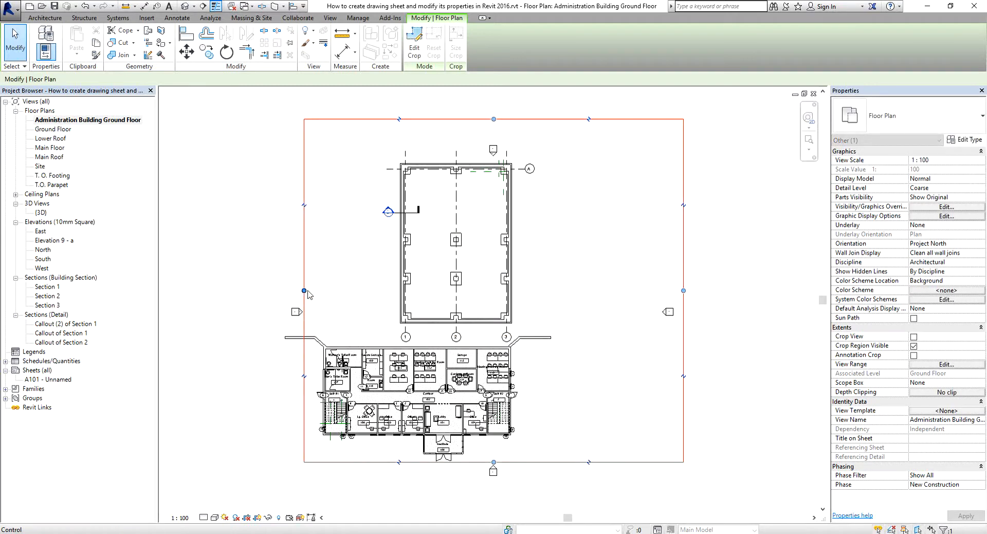
{"action": "left_click_drag", "start_coordinate": [304, 291], "coordinate": [255, 290]}
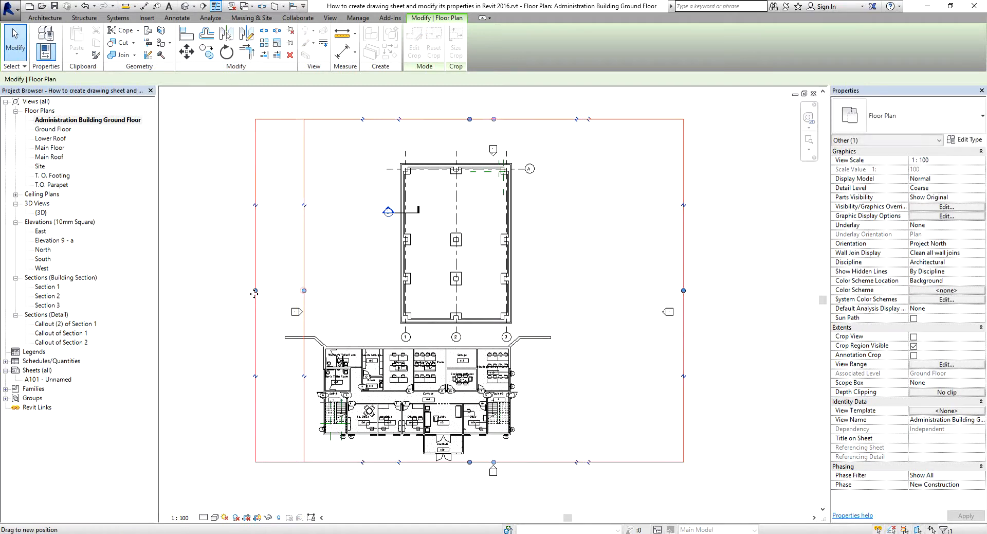
{"action": "left_click", "coordinate": [737, 354]}
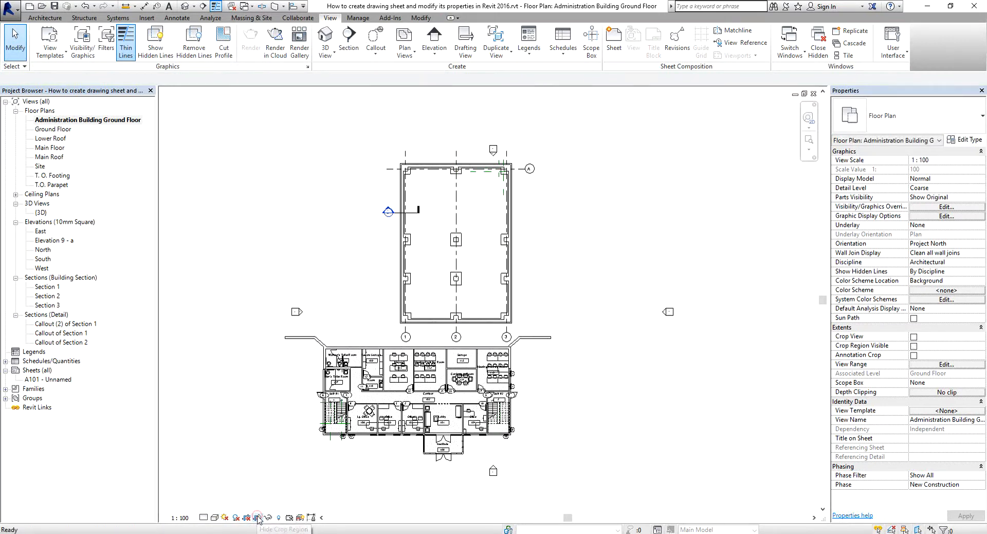
{"action": "left_click", "coordinate": [259, 518]}
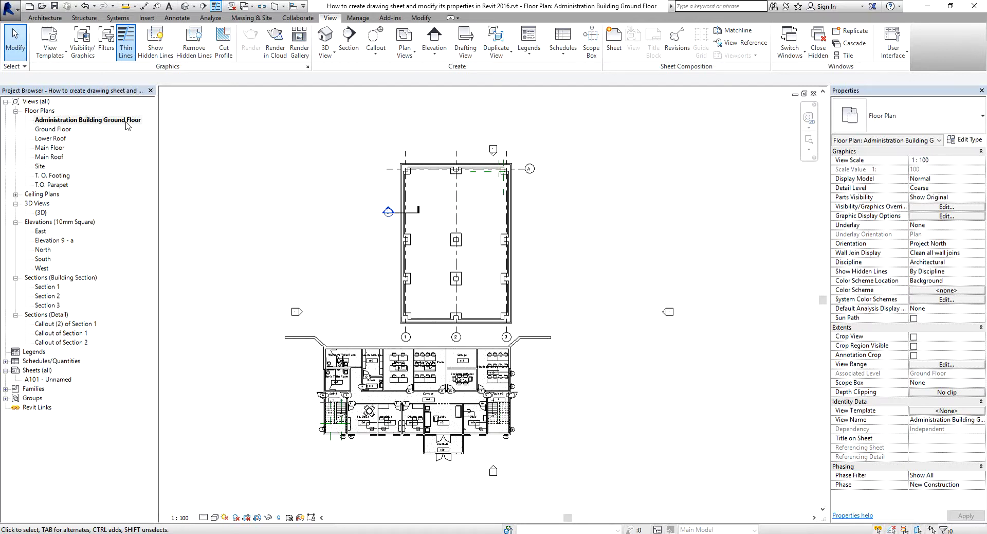
Open sheet A101 - Unnamed
{"action": "double_click", "coordinate": [45, 379]}
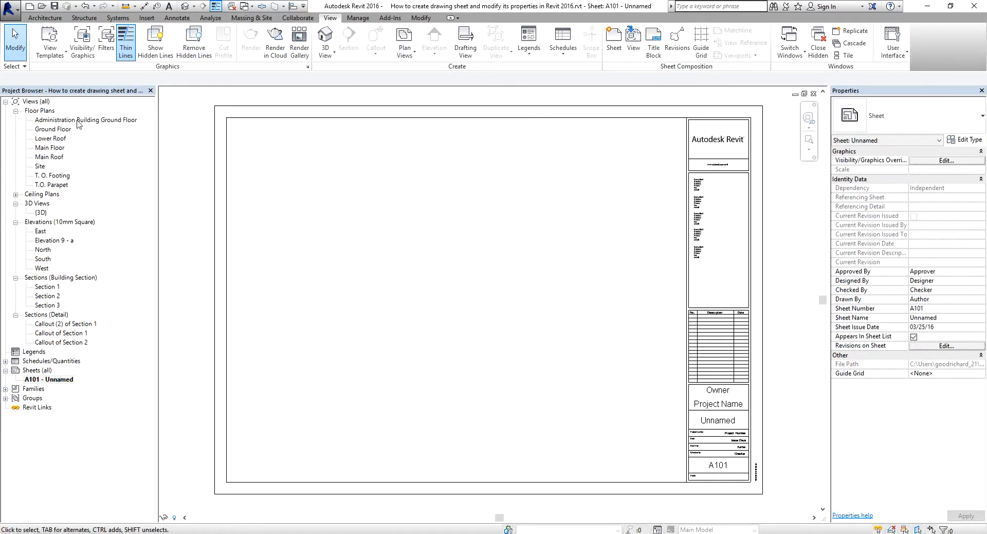
{"action": "left_click", "coordinate": [496, 340]}
Try placing the Administration Building Ground Floor plan directly onto sheet A101, and undo the placement
{"action": "left_click_drag", "start_coordinate": [73, 122], "coordinate": [471, 315]}
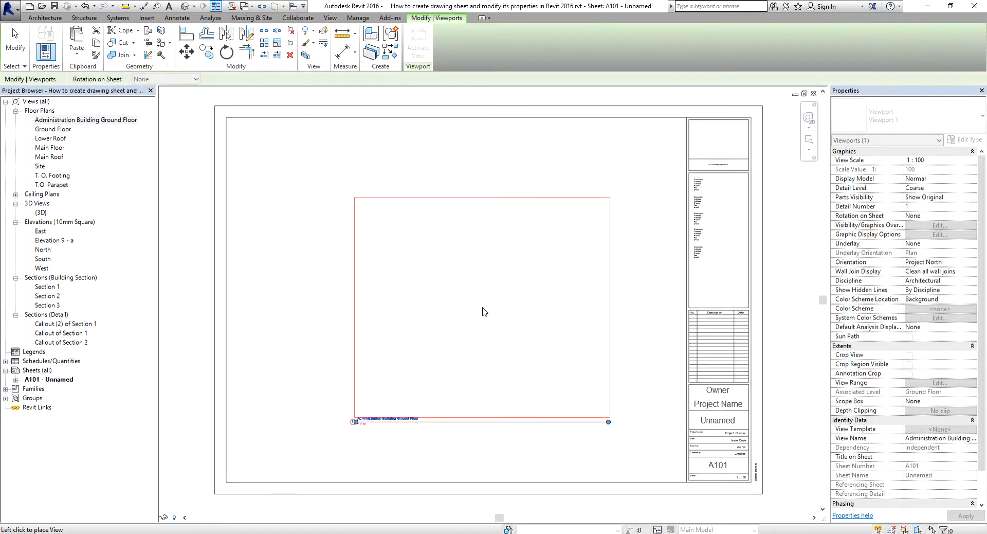
{"action": "left_click", "coordinate": [449, 296]}
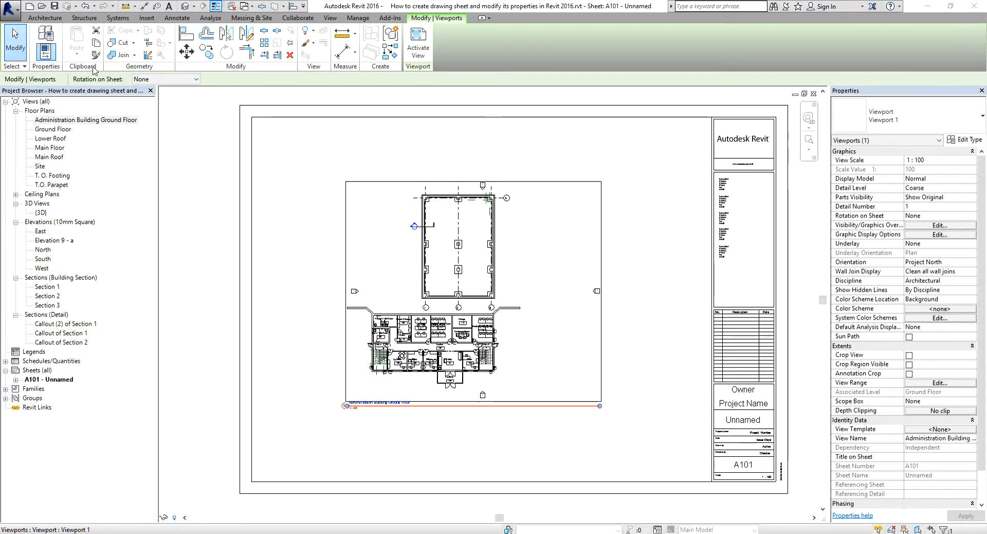
{"action": "left_click", "coordinate": [86, 8]}
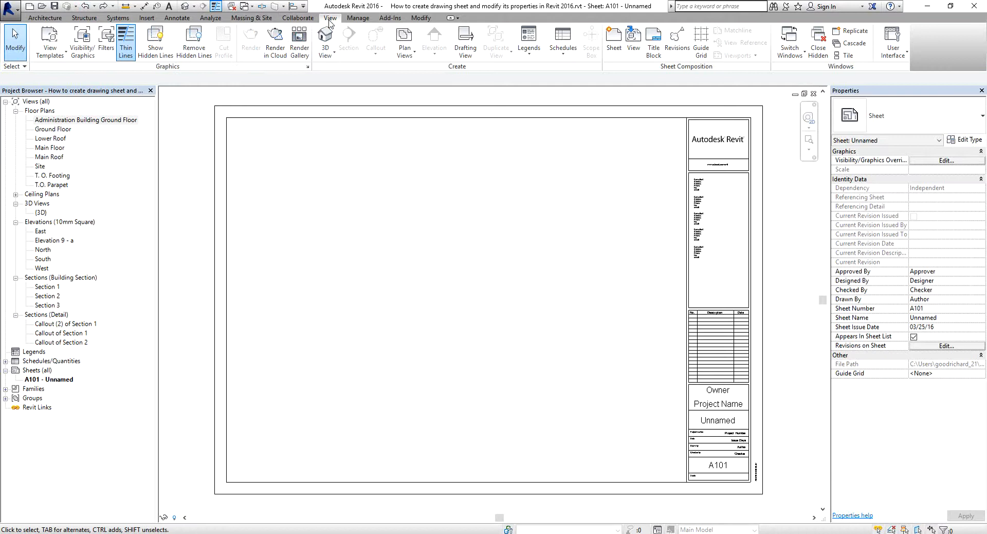
Place the floor plan view Administration Building Ground Floor near the middle of sheet A101 with Place View, and inspect its view title
{"action": "left_click", "coordinate": [635, 45]}
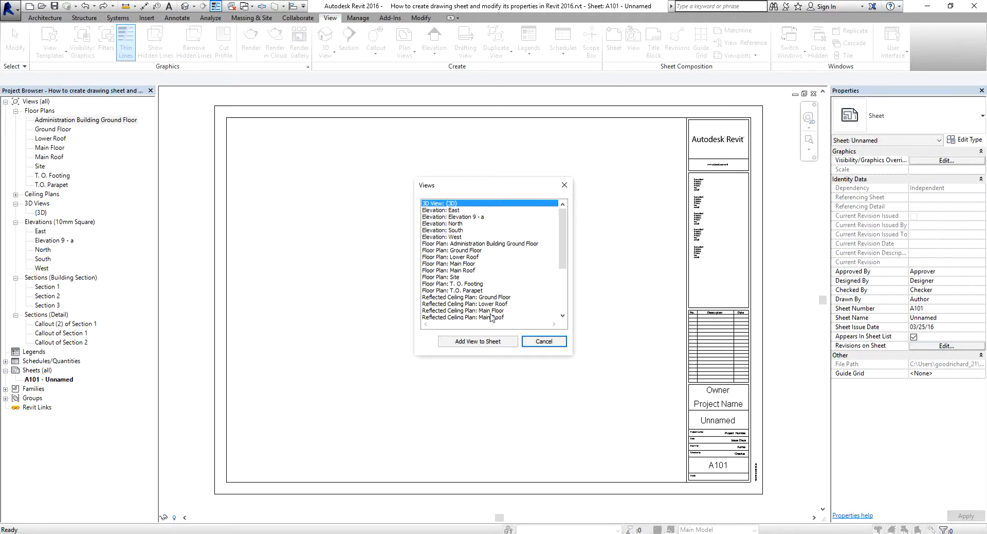
{"action": "left_click", "coordinate": [482, 244]}
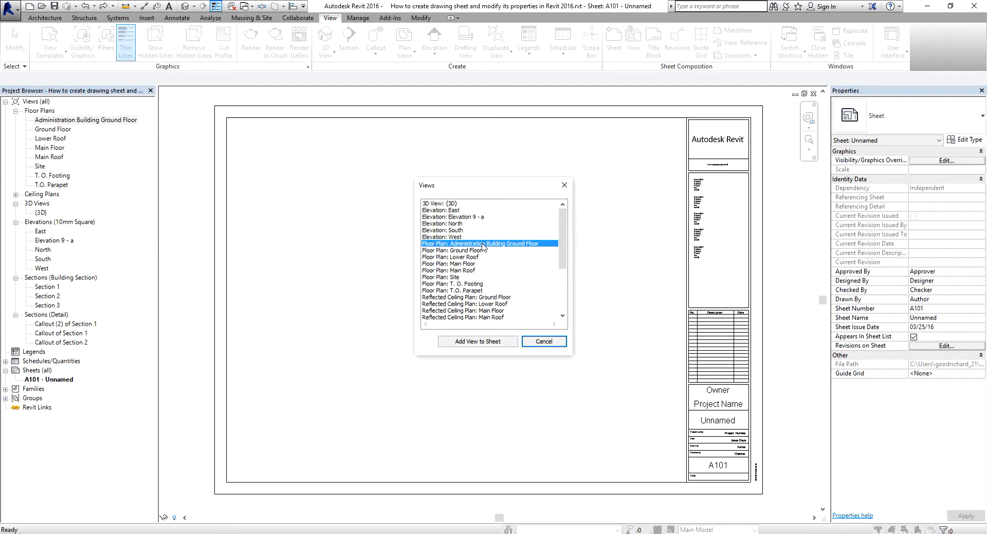
{"action": "left_click", "coordinate": [482, 343]}
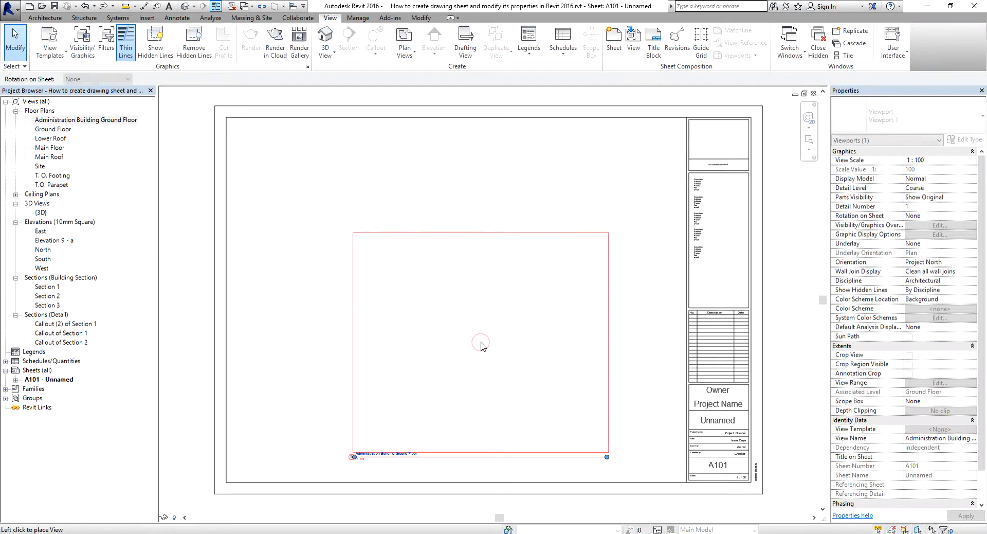
{"action": "left_click", "coordinate": [475, 303]}
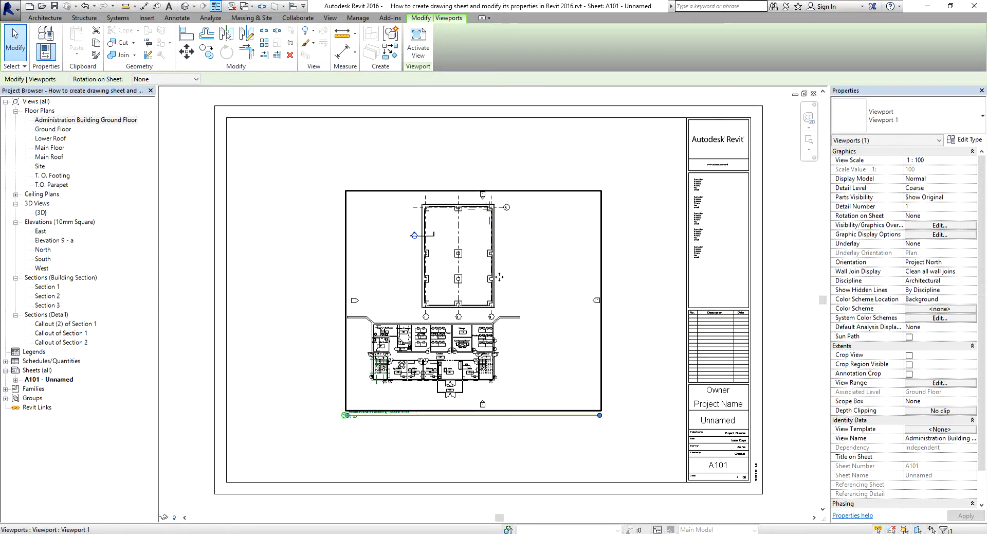
{"action": "left_click", "coordinate": [412, 449]}
{"action": "scroll", "coordinate": [346, 420], "scroll_direction": "up", "scroll_amount": 6}
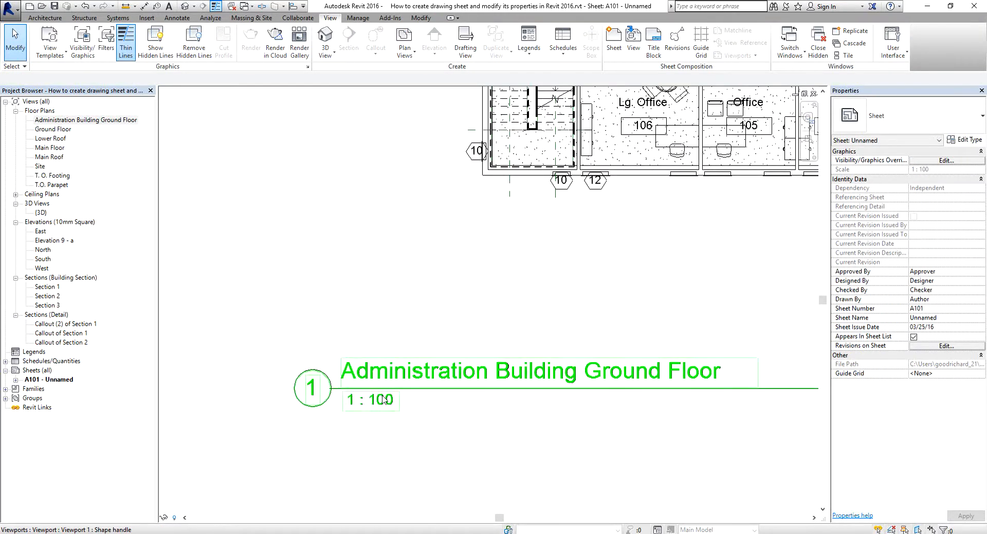
{"action": "scroll", "coordinate": [376, 406], "scroll_direction": "down", "scroll_amount": 6}
{"action": "scroll", "coordinate": [373, 406], "scroll_direction": "down", "scroll_amount": 2}
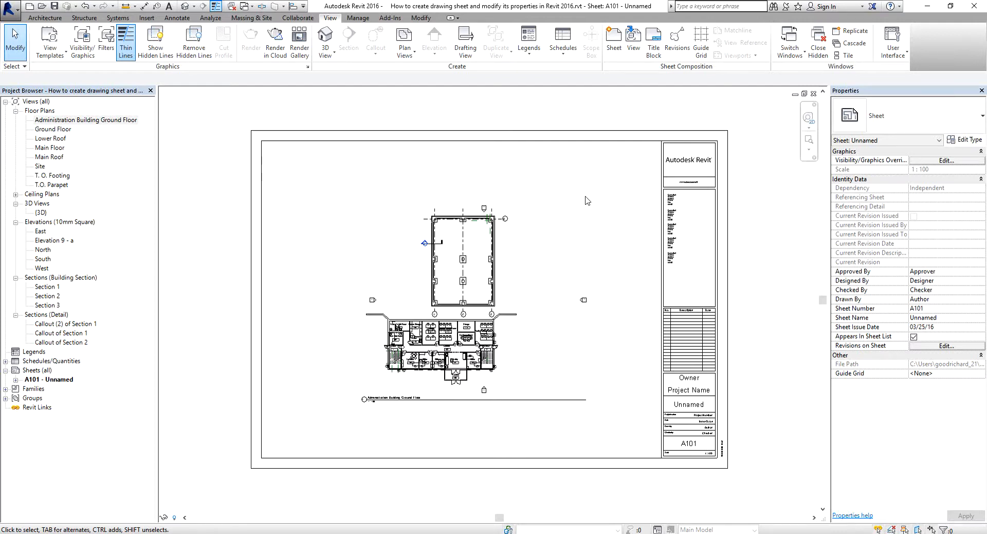
Try a view scale of 1 : 50 on the placed floor plan viewport, and undo the scale change
{"action": "left_click", "coordinate": [492, 262]}
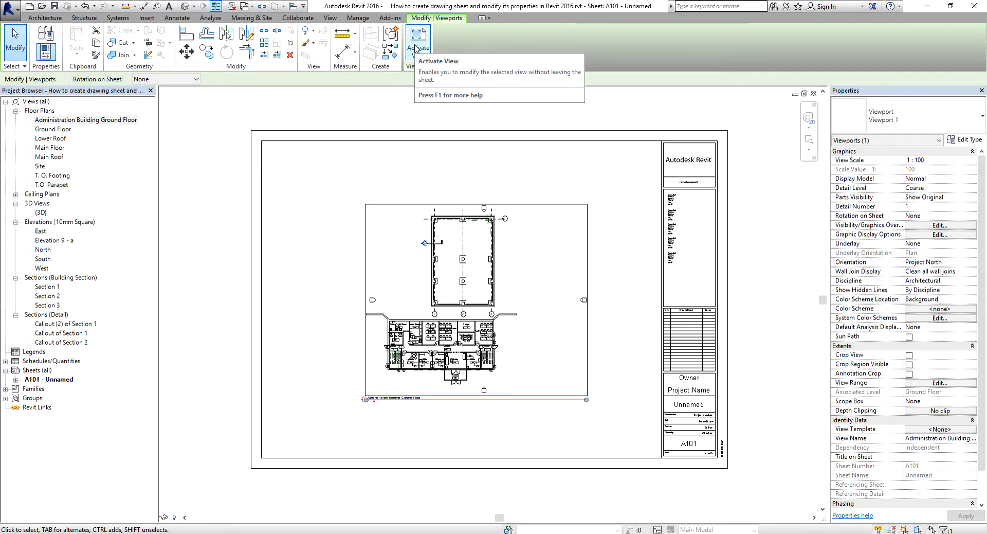
{"action": "left_click", "coordinate": [935, 161]}
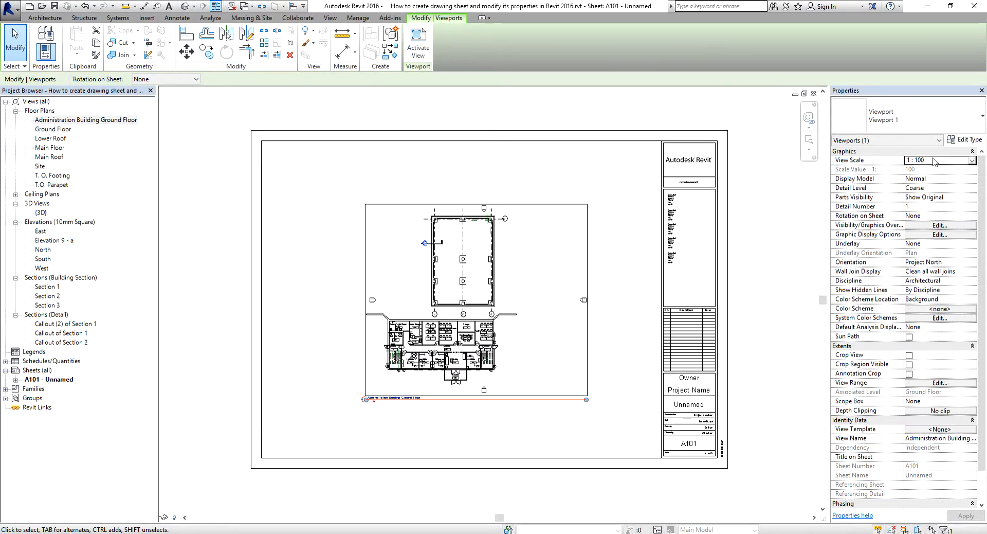
{"action": "left_click", "coordinate": [935, 160]}
{"action": "left_click", "coordinate": [972, 161]}
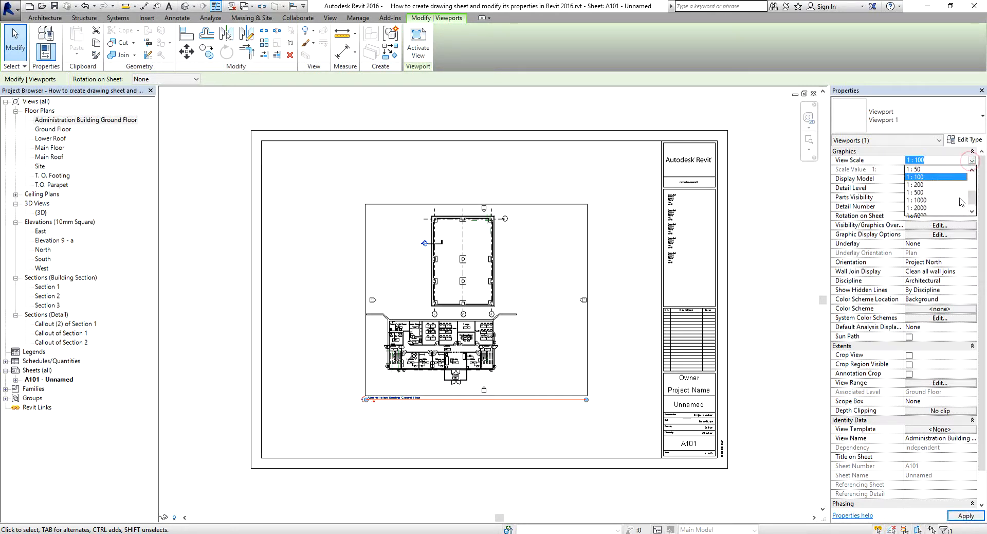
{"action": "left_click", "coordinate": [922, 172]}
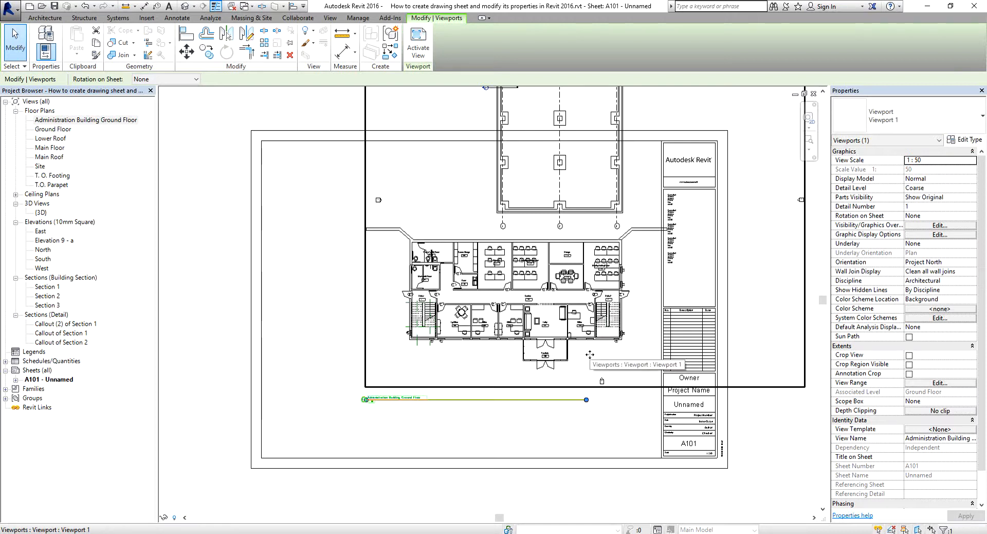
{"action": "left_click", "coordinate": [85, 8]}
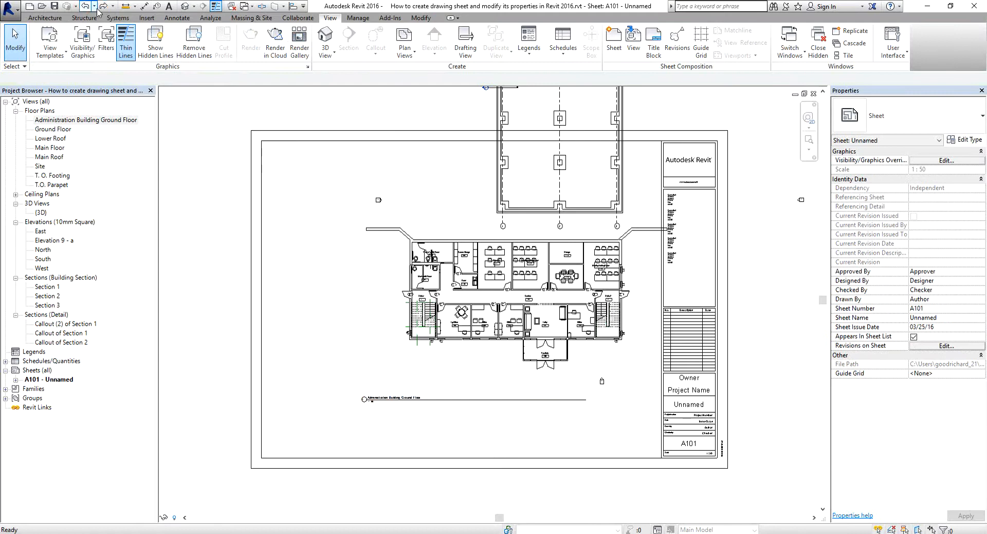
{"action": "left_click", "coordinate": [85, 10]}
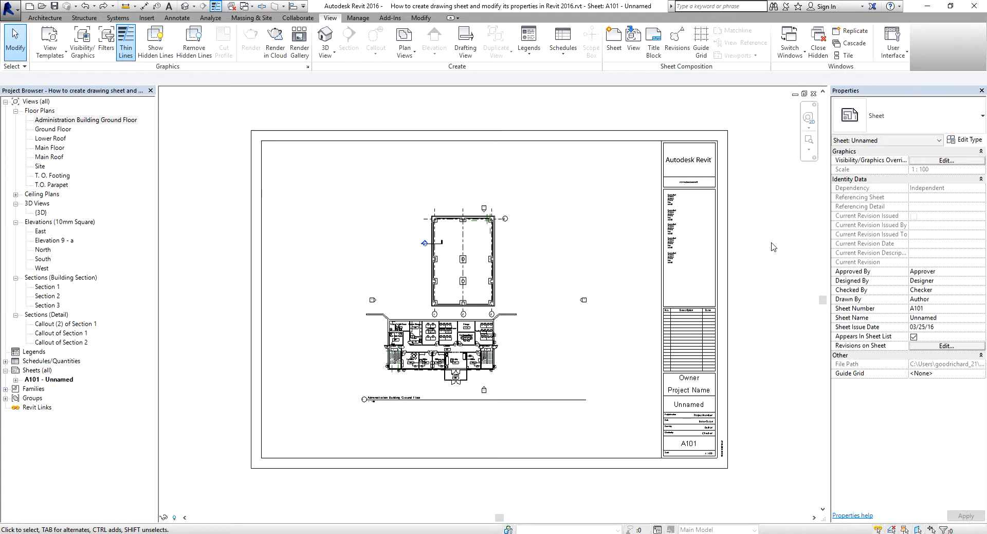
{"action": "left_click", "coordinate": [495, 281]}
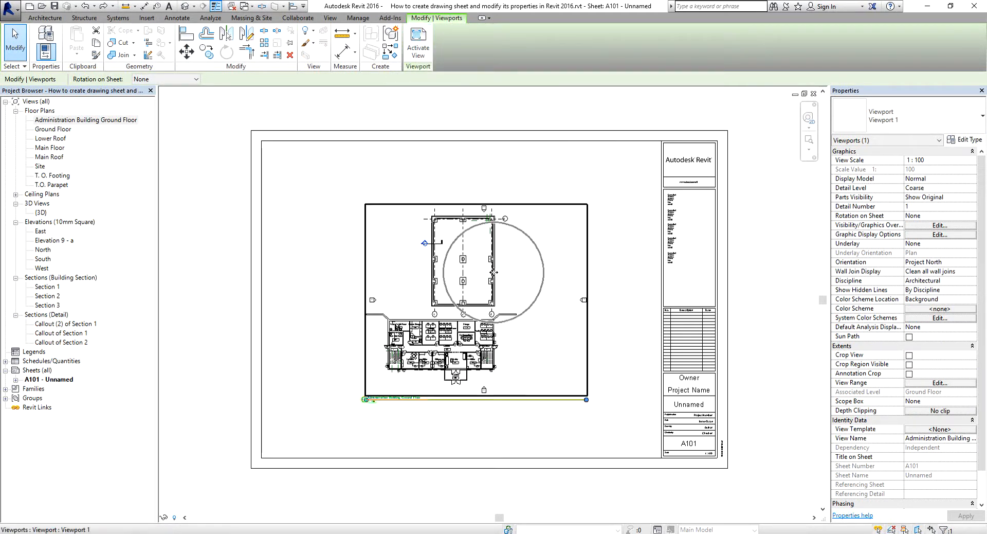
{"action": "right_click", "coordinate": [516, 263]}
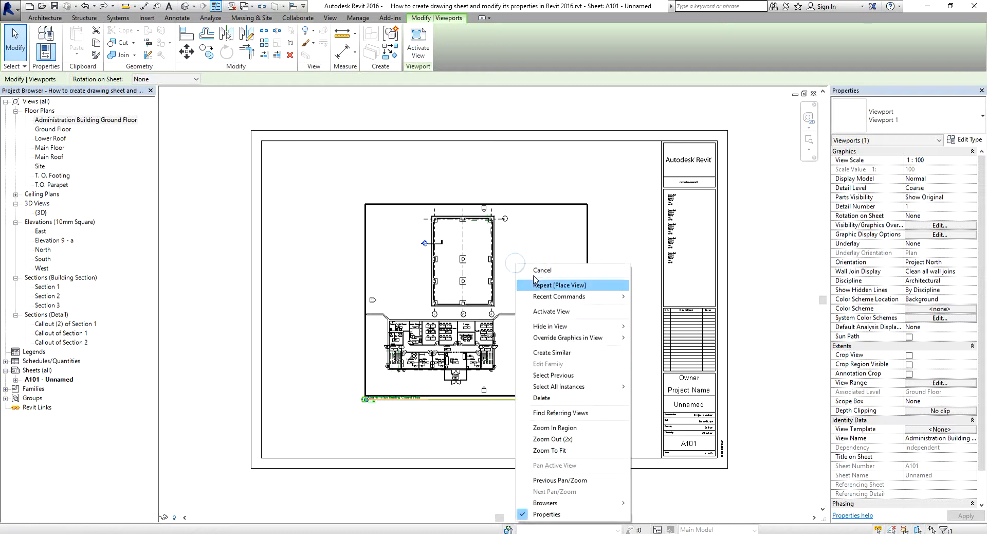
{"action": "left_click", "coordinate": [553, 312]}
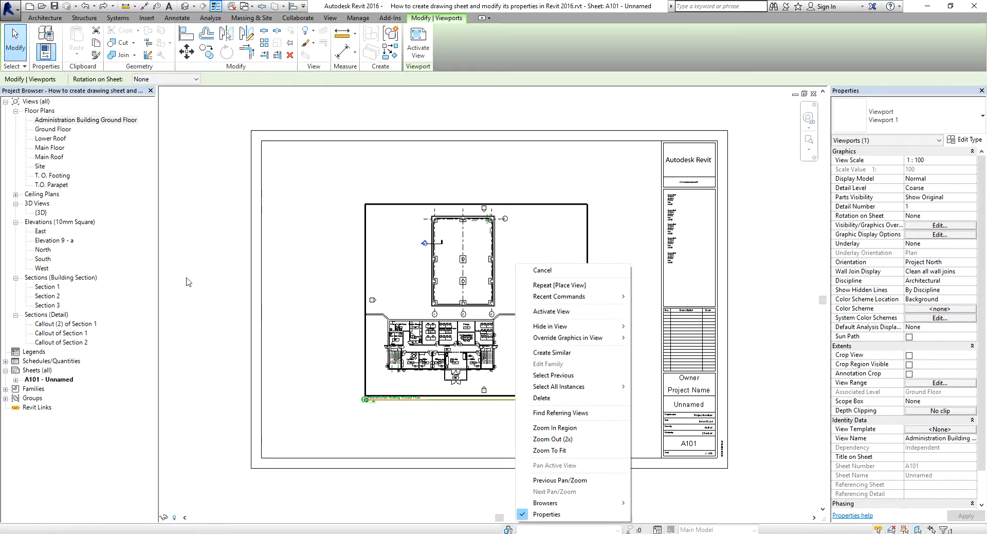
{"action": "key", "text": "Escape"}
{"action": "left_click", "coordinate": [528, 277]}
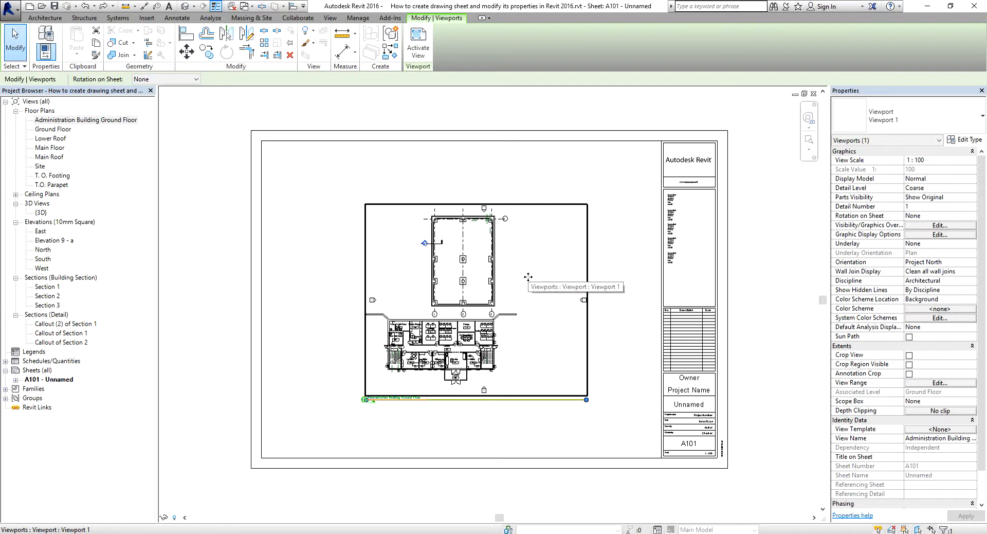
{"action": "left_click", "coordinate": [291, 198]}
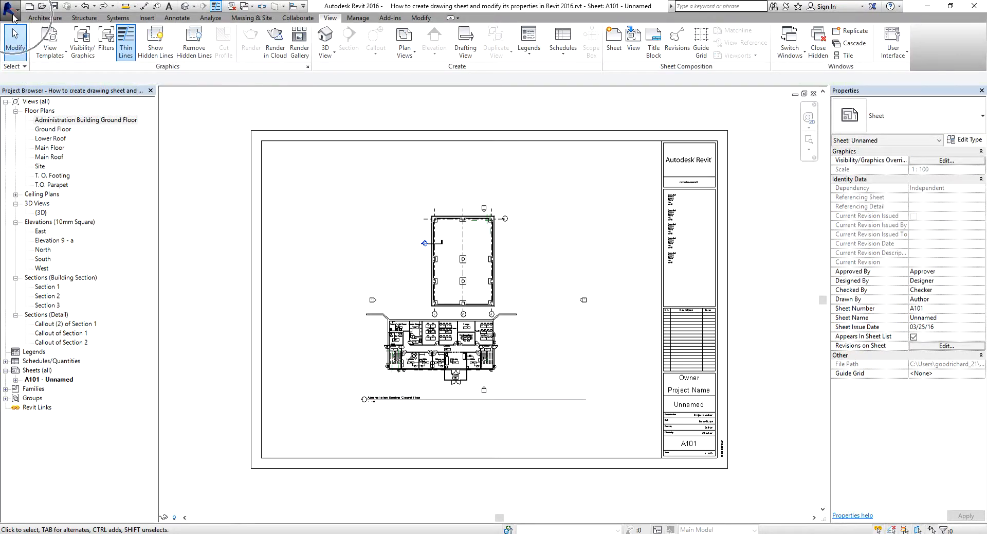
Set the double-click action for Inside Views / Schedules on Sheets to Do Nothing, and test it on the floor plan viewport
{"action": "left_click", "coordinate": [13, 17]}
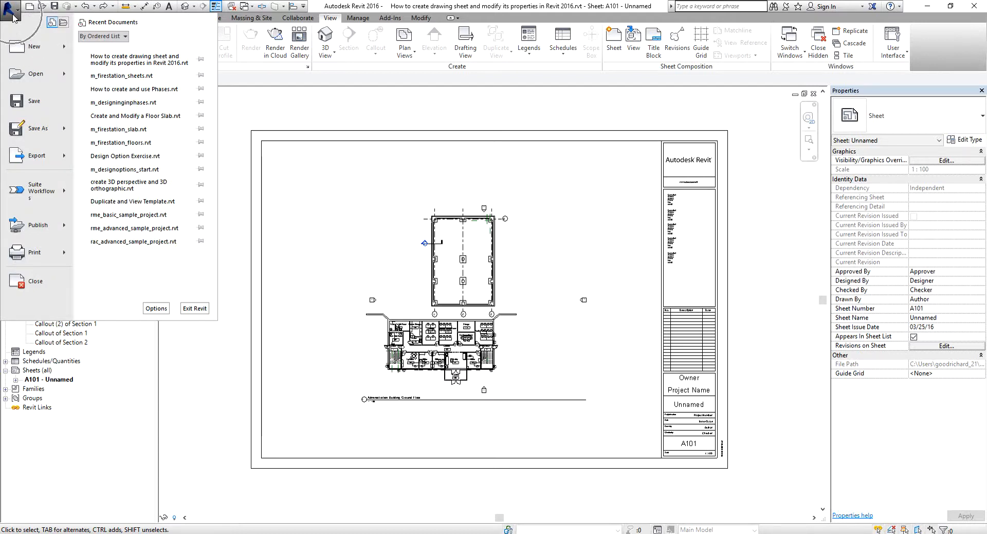
{"action": "left_click", "coordinate": [157, 309]}
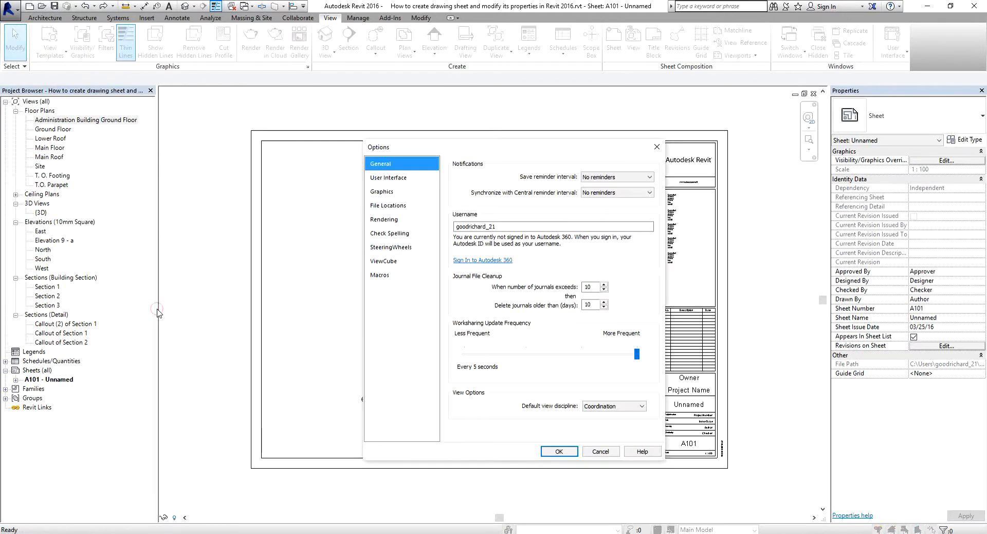
{"action": "left_click", "coordinate": [406, 178]}
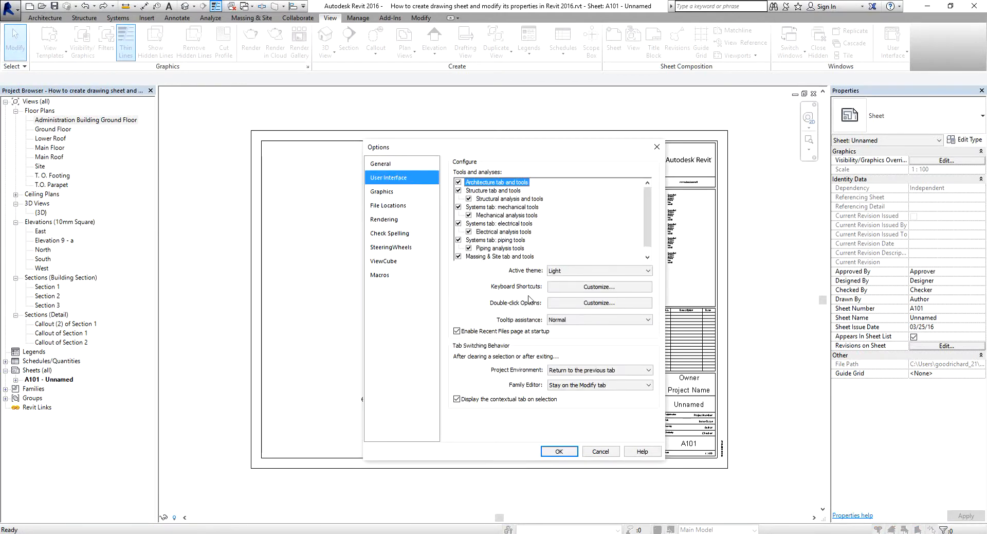
{"action": "left_click", "coordinate": [577, 303]}
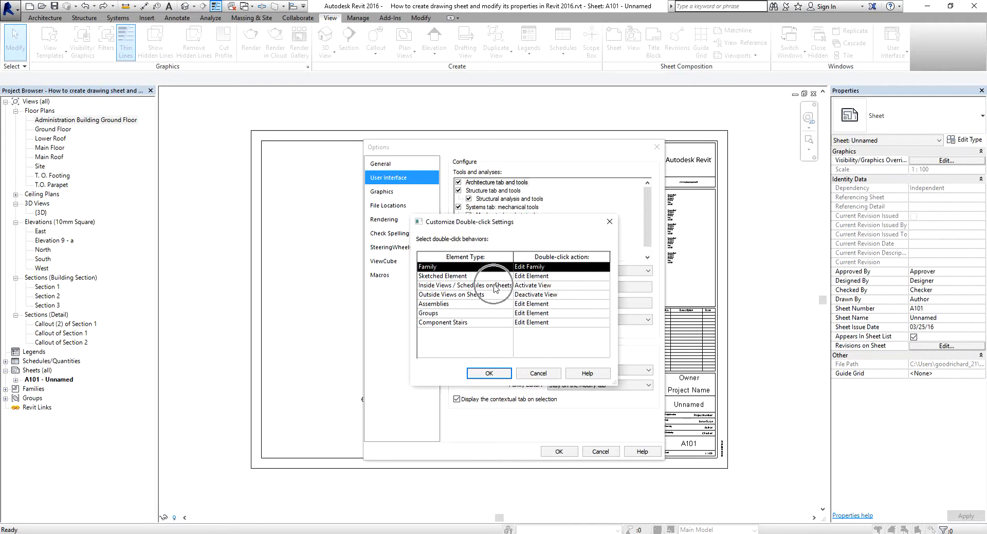
{"action": "left_click", "coordinate": [538, 287]}
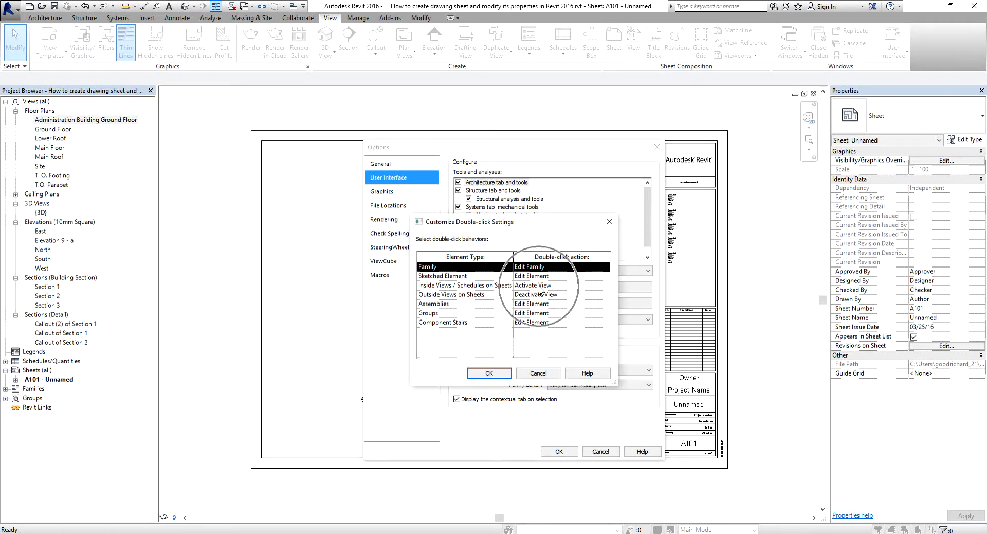
{"action": "left_click", "coordinate": [604, 286]}
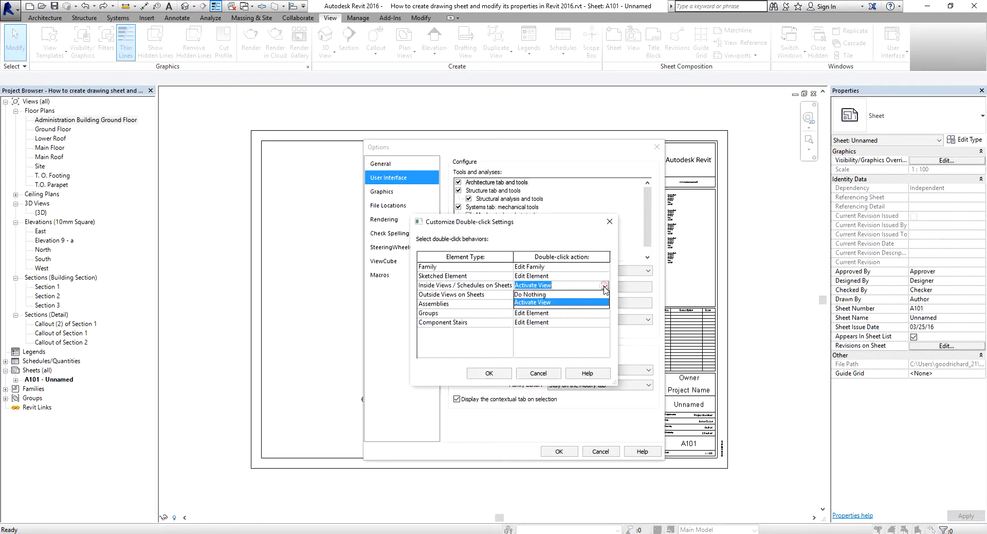
{"action": "left_click", "coordinate": [535, 295]}
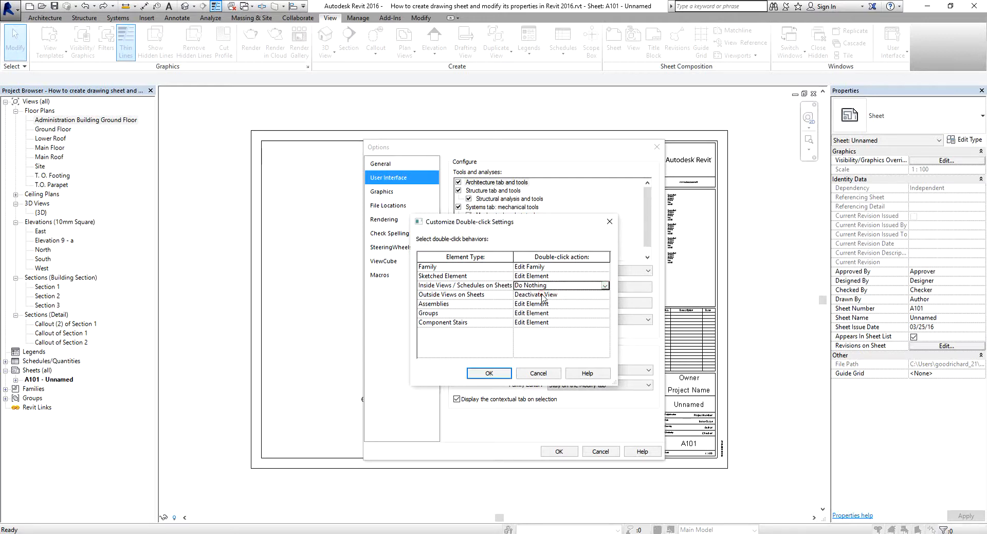
{"action": "left_click", "coordinate": [489, 373]}
{"action": "left_click", "coordinate": [559, 451]}
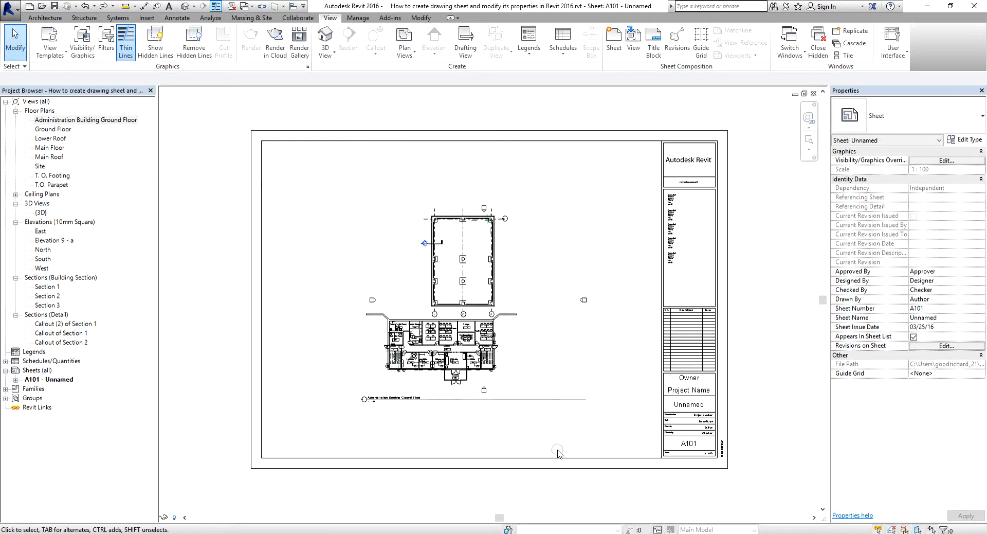
{"action": "left_click", "coordinate": [489, 279]}
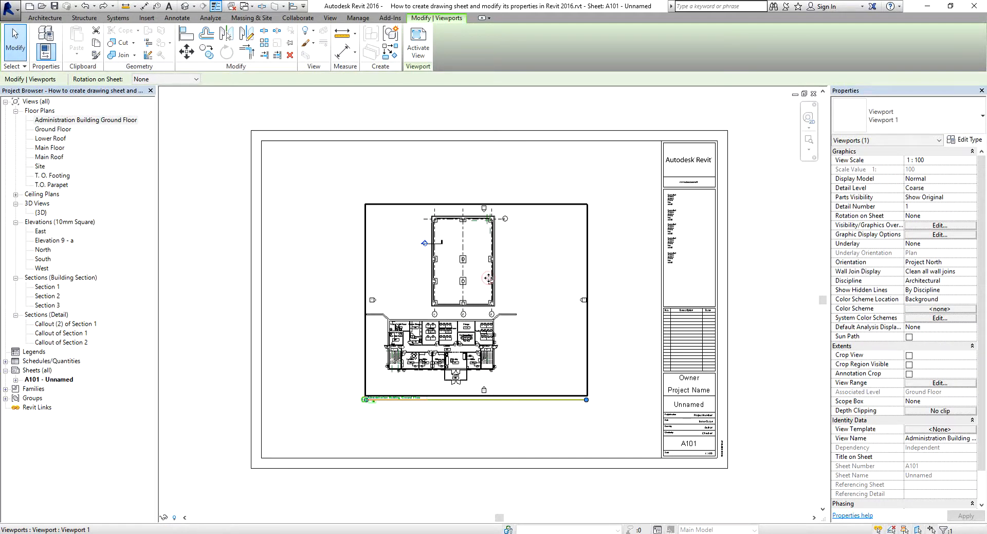
Set the double-click action for Inside Views / Schedules on Sheets back to Activate View
{"action": "left_click", "coordinate": [9, 8]}
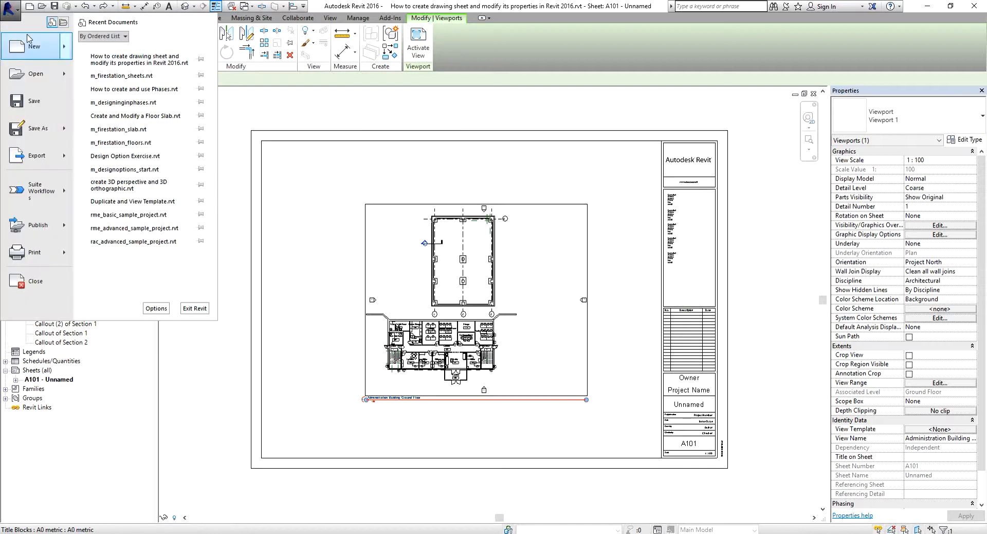
{"action": "left_click", "coordinate": [157, 308]}
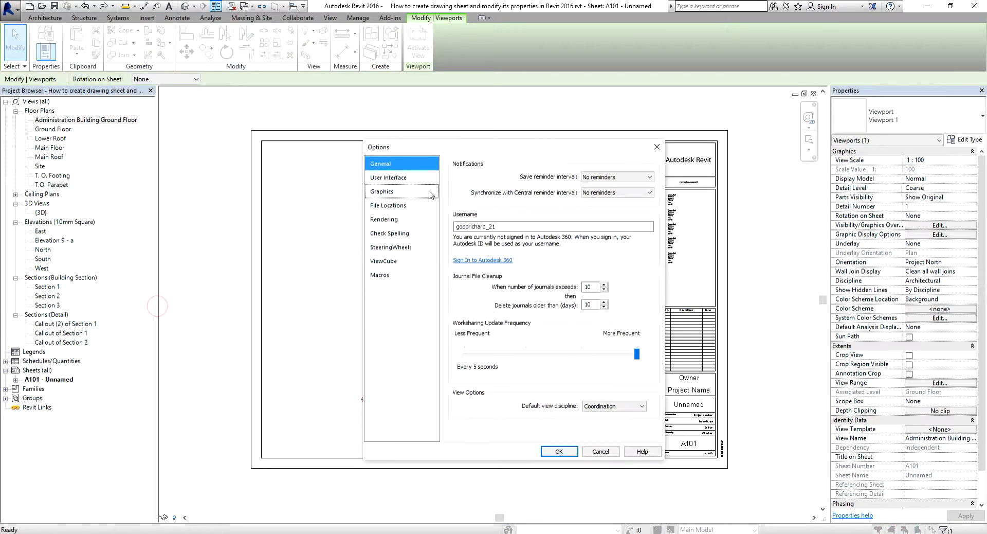
{"action": "left_click", "coordinate": [396, 177]}
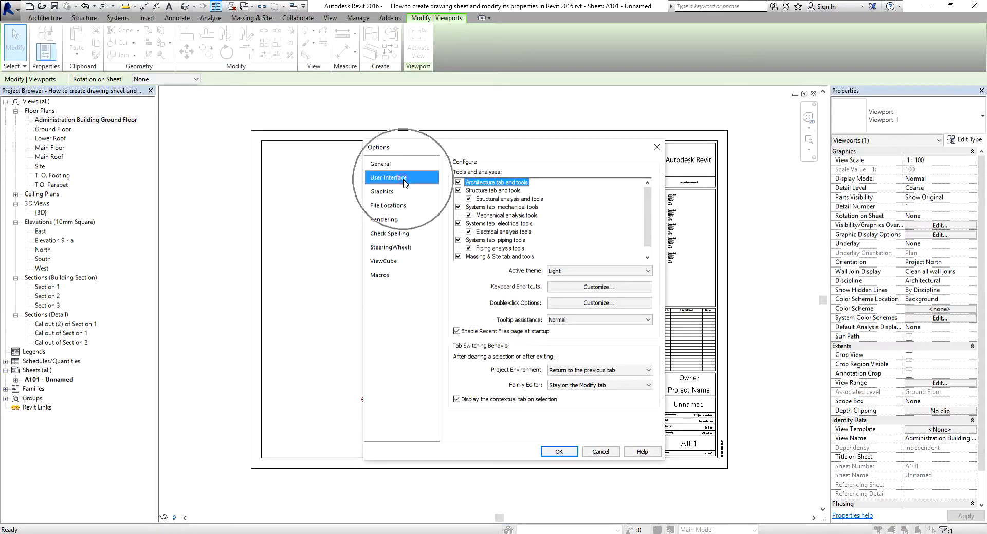
{"action": "left_click", "coordinate": [581, 303]}
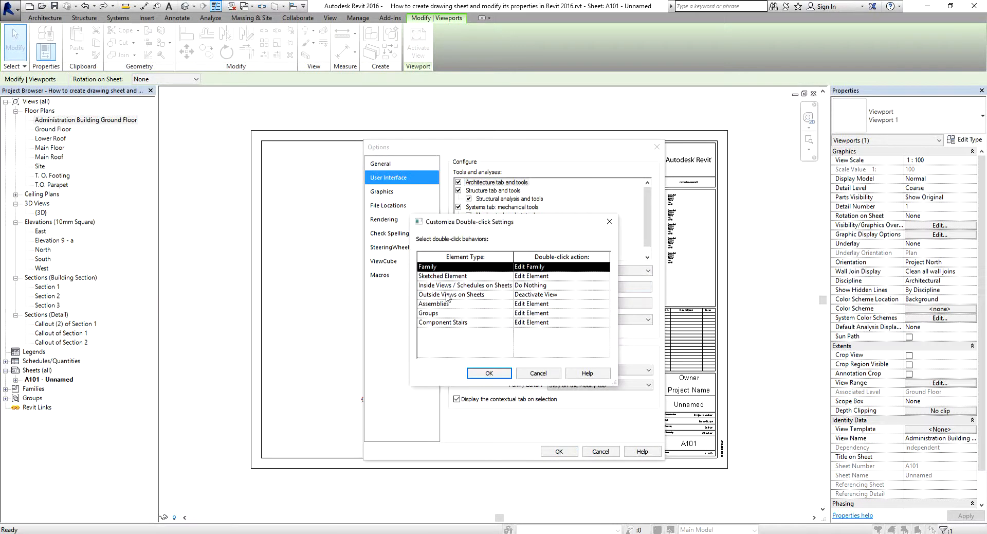
{"action": "left_click", "coordinate": [468, 286]}
{"action": "left_click", "coordinate": [585, 286]}
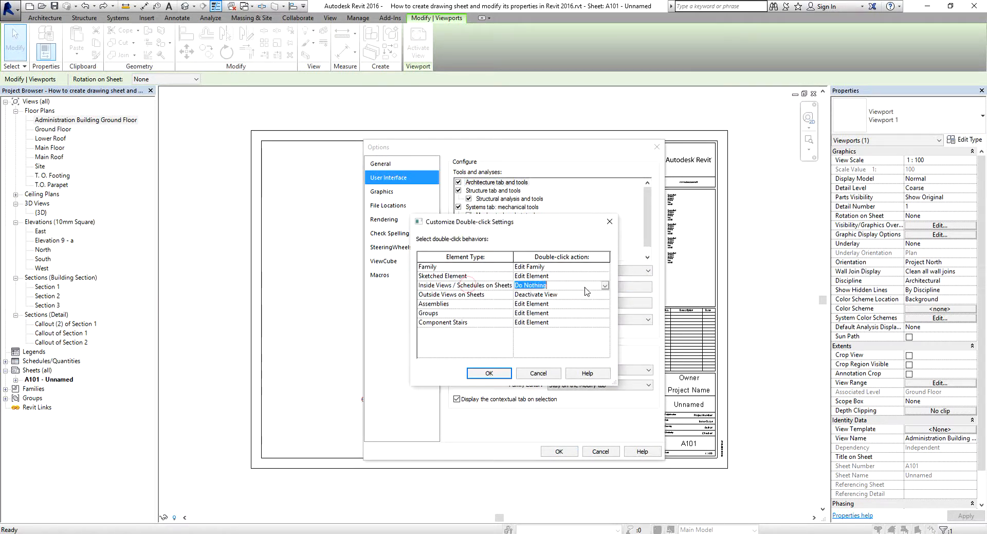
{"action": "left_click", "coordinate": [605, 287]}
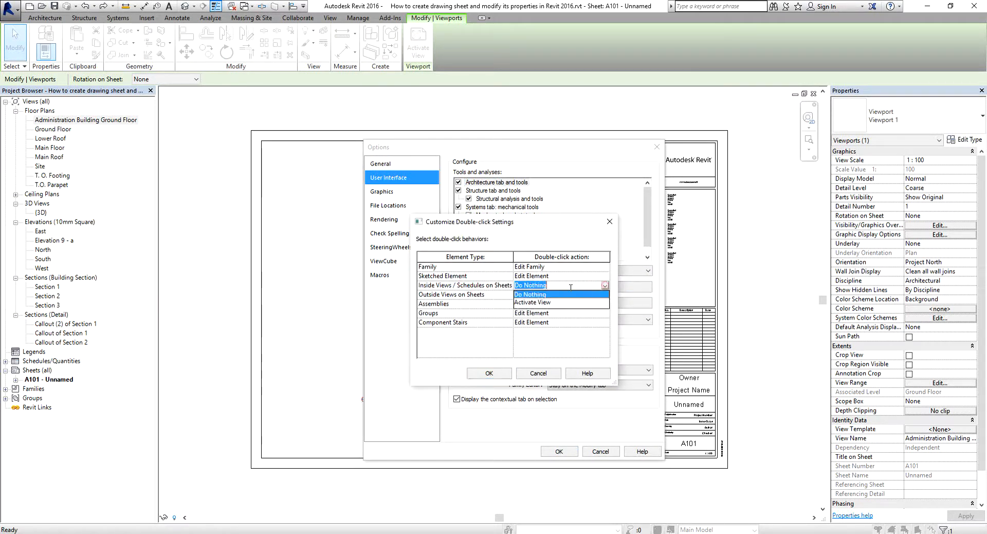
{"action": "left_click", "coordinate": [537, 302]}
{"action": "left_click", "coordinate": [490, 373]}
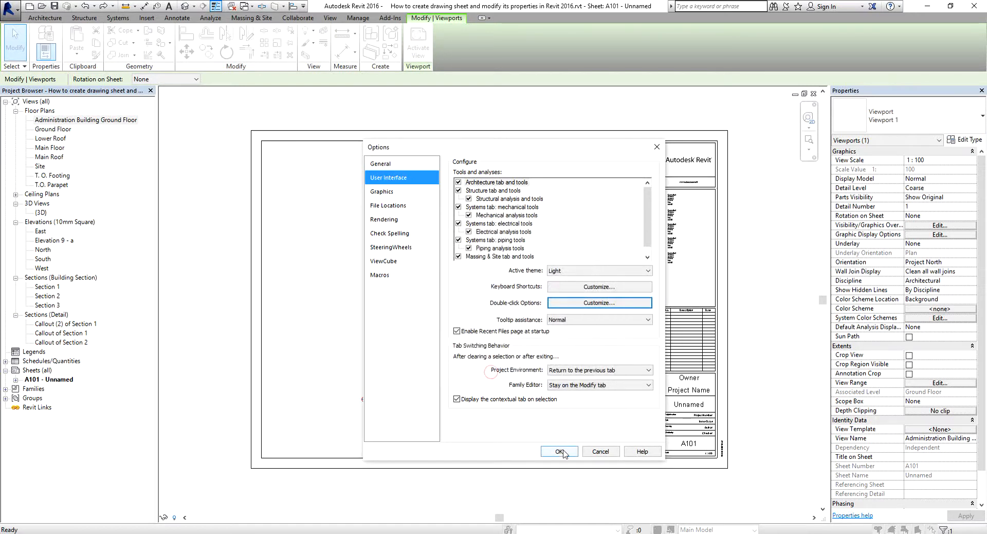
{"action": "left_click", "coordinate": [560, 451]}
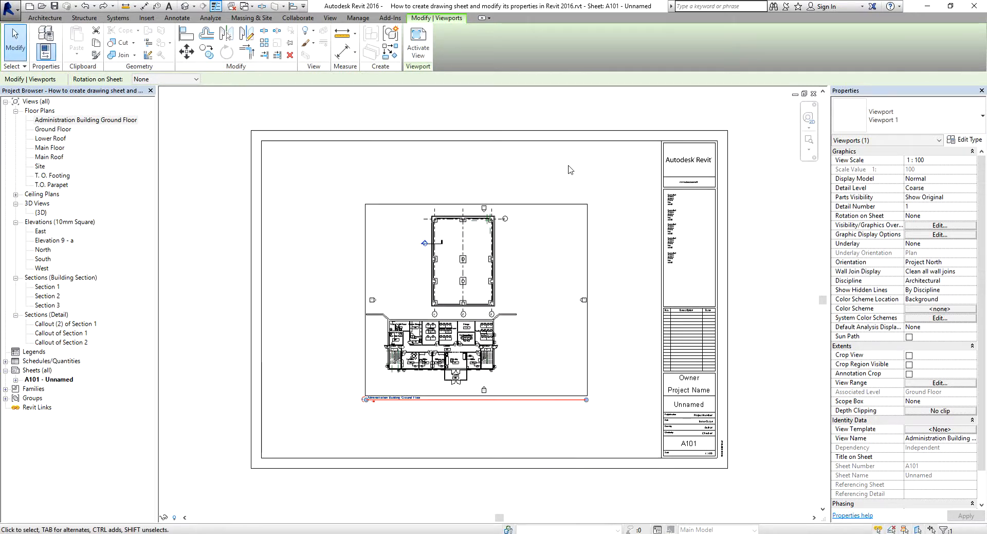
Examine the Activate View command offered for the selected floor plan viewport
{"action": "left_click", "coordinate": [568, 165]}
{"action": "key", "text": "ctrl"}
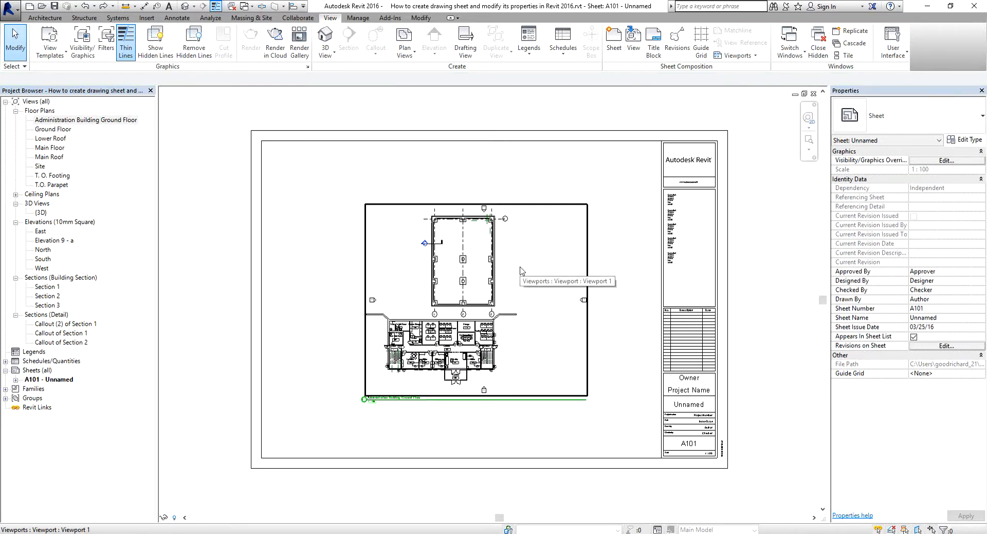
{"action": "left_click", "coordinate": [535, 253]}
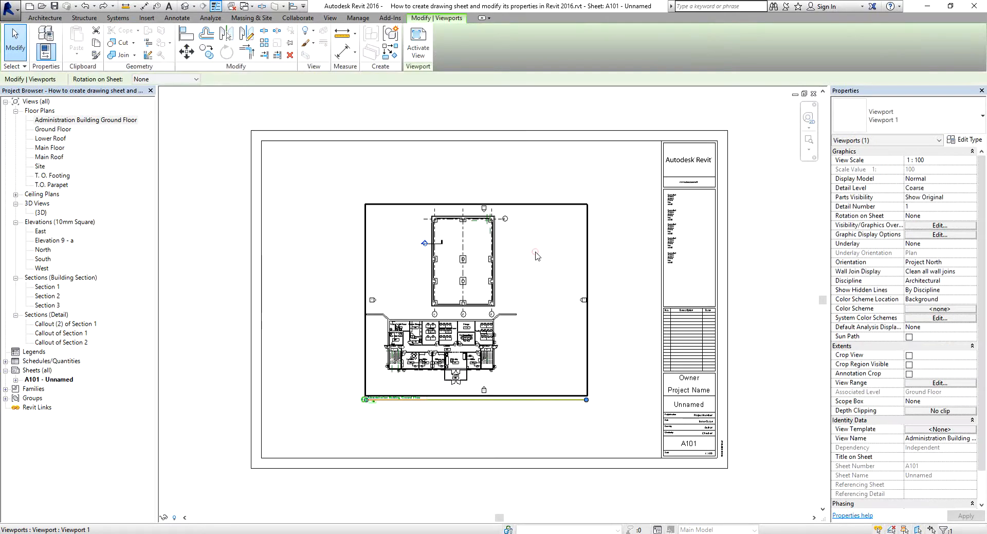
{"action": "key", "text": "ctrl"}
{"action": "key", "text": "ctrl"}
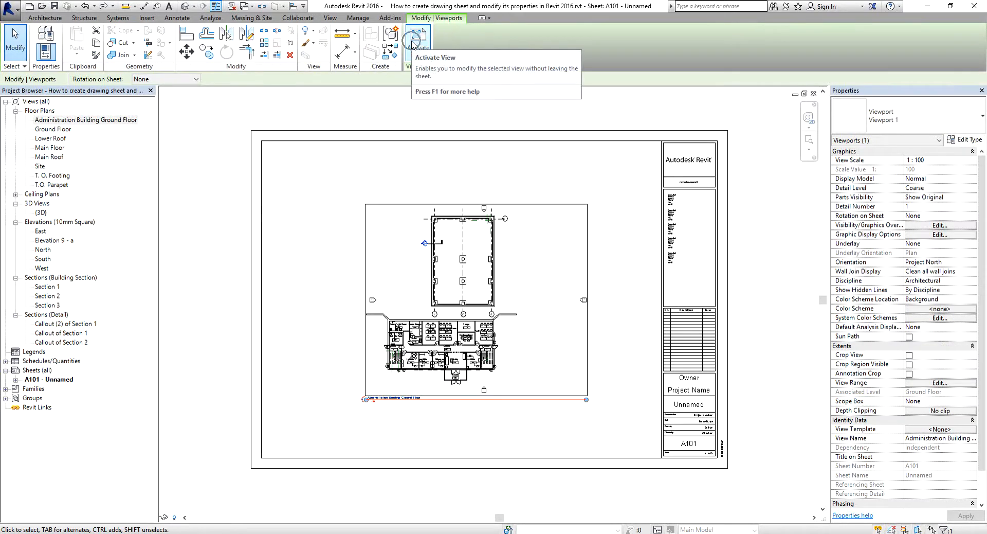
{"action": "left_click", "coordinate": [598, 184]}
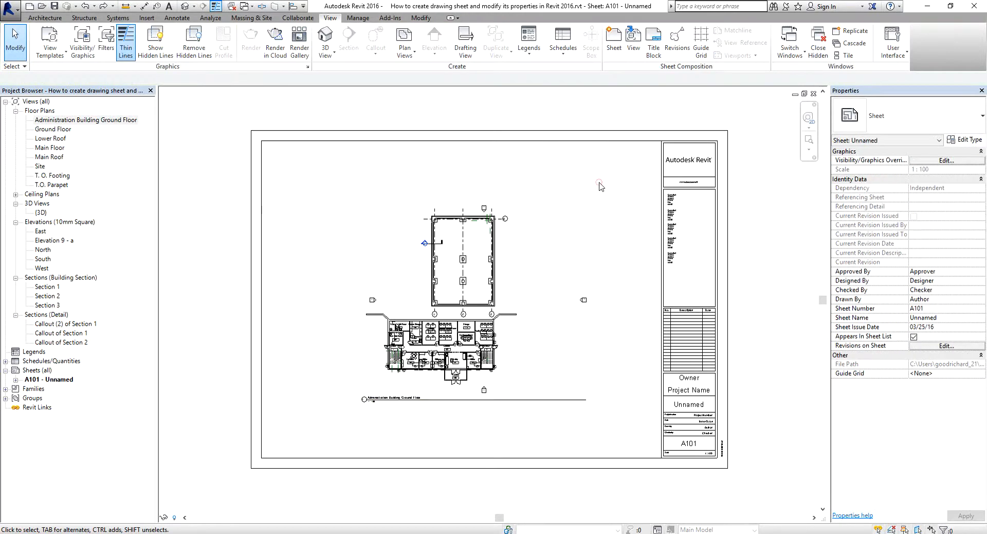
{"action": "left_click", "coordinate": [525, 264]}
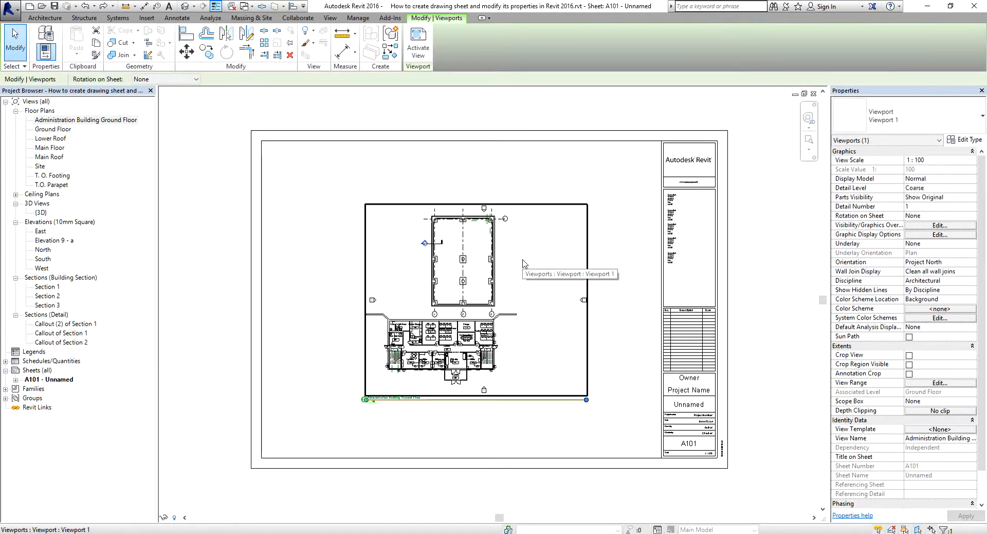
{"action": "right_click", "coordinate": [525, 263]}
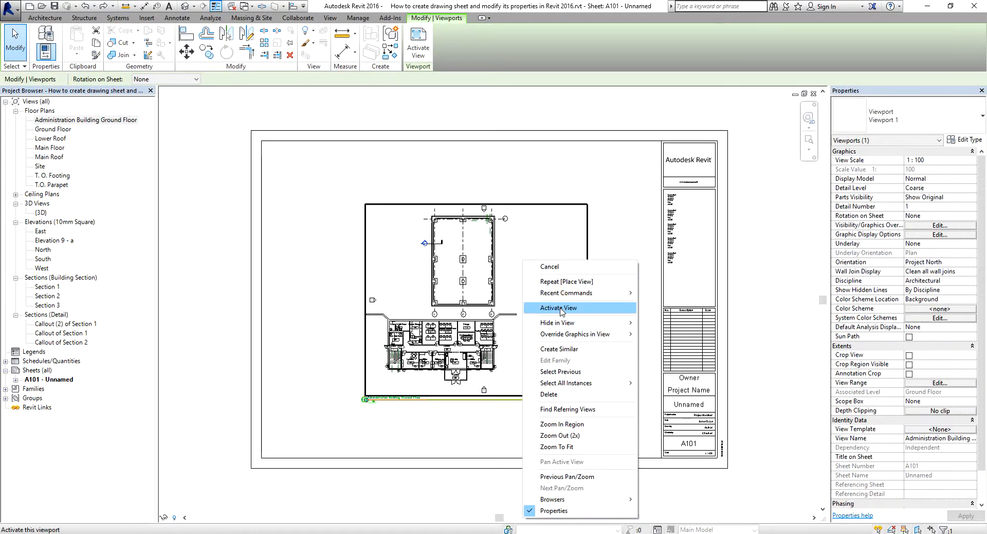
{"action": "left_click", "coordinate": [615, 238]}
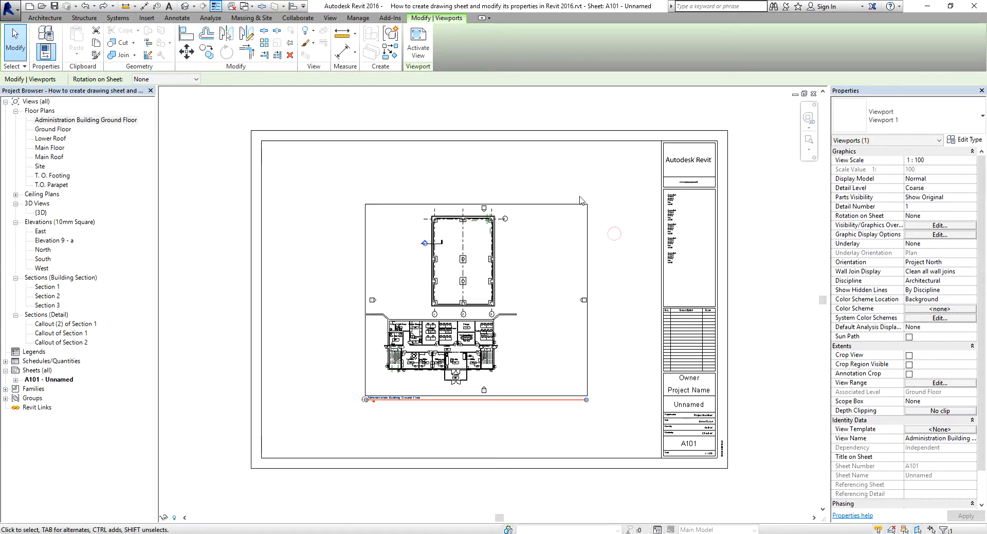
{"action": "left_click", "coordinate": [614, 249]}
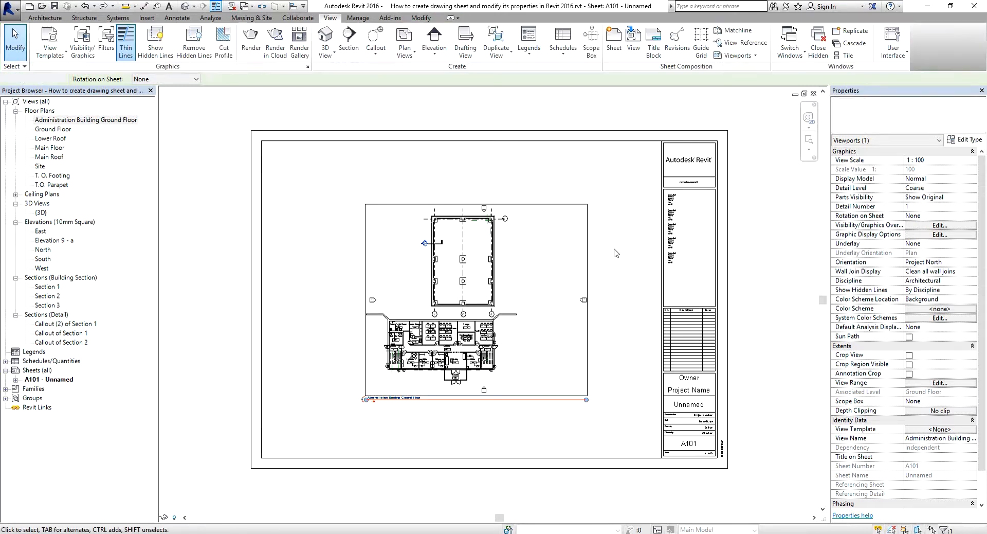
In the activated floor plan viewport, show the crop region and set the view scale to 1 : 50
{"action": "double_click", "coordinate": [536, 260]}
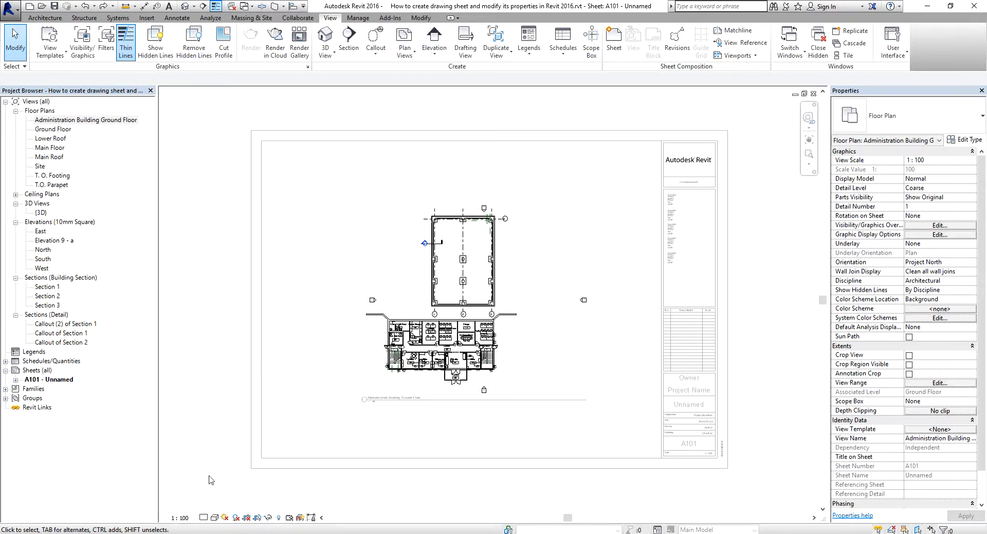
{"action": "left_click", "coordinate": [257, 520]}
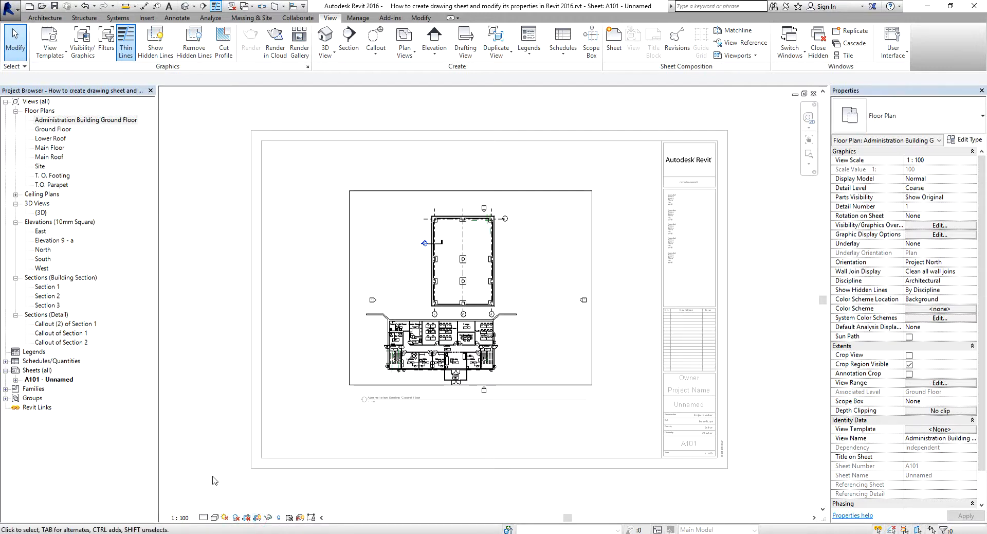
{"action": "left_click", "coordinate": [183, 517]}
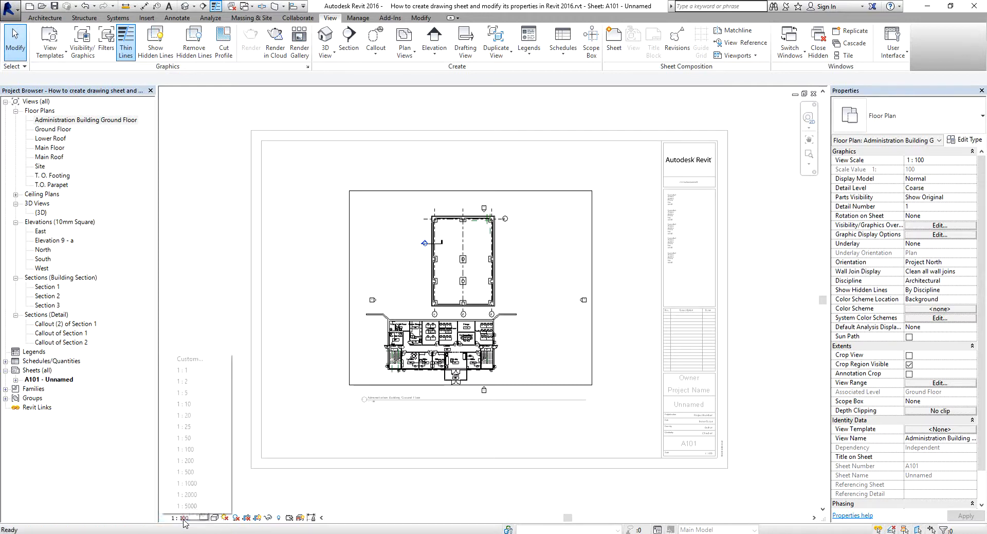
{"action": "left_click", "coordinate": [185, 437]}
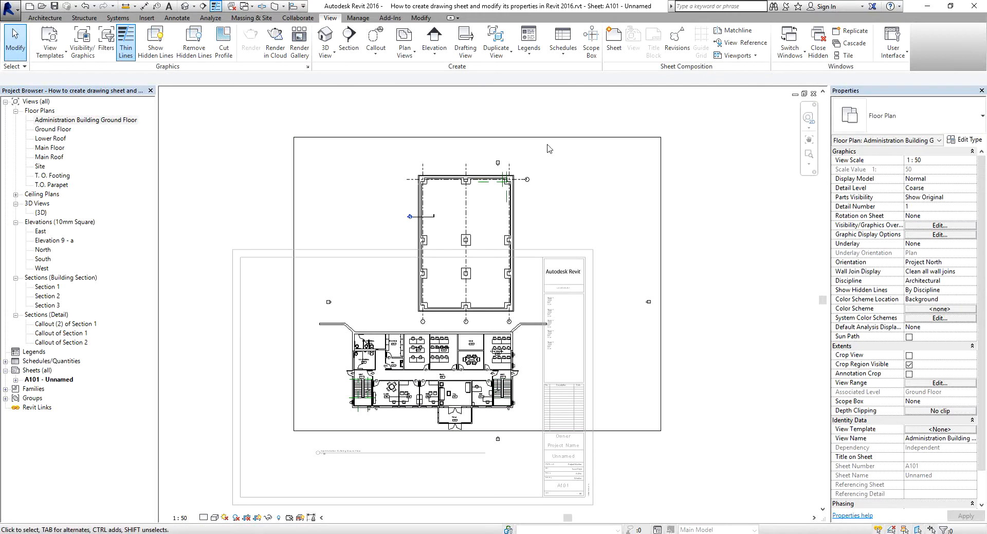
Shrink the crop region to the furnished administration building, excluding the large rectangular structure above it, and turn on Crop View
{"action": "left_click", "coordinate": [551, 137]}
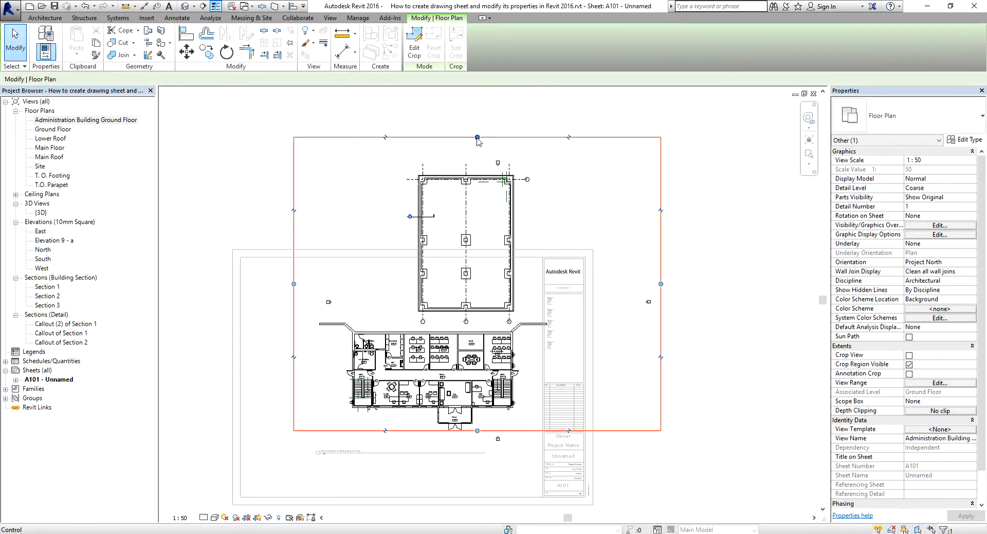
{"action": "left_click_drag", "start_coordinate": [477, 137], "coordinate": [492, 319]}
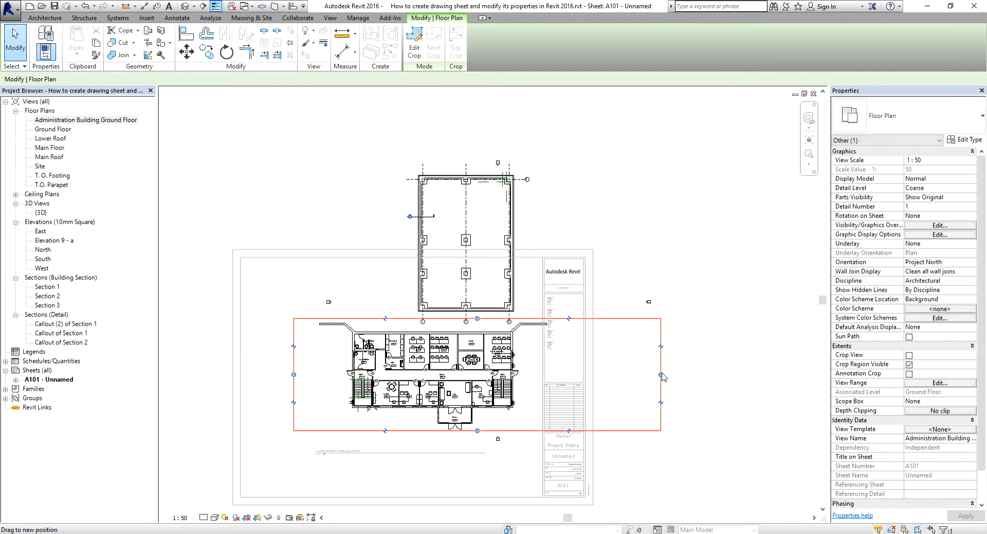
{"action": "left_click_drag", "start_coordinate": [662, 375], "coordinate": [553, 375]}
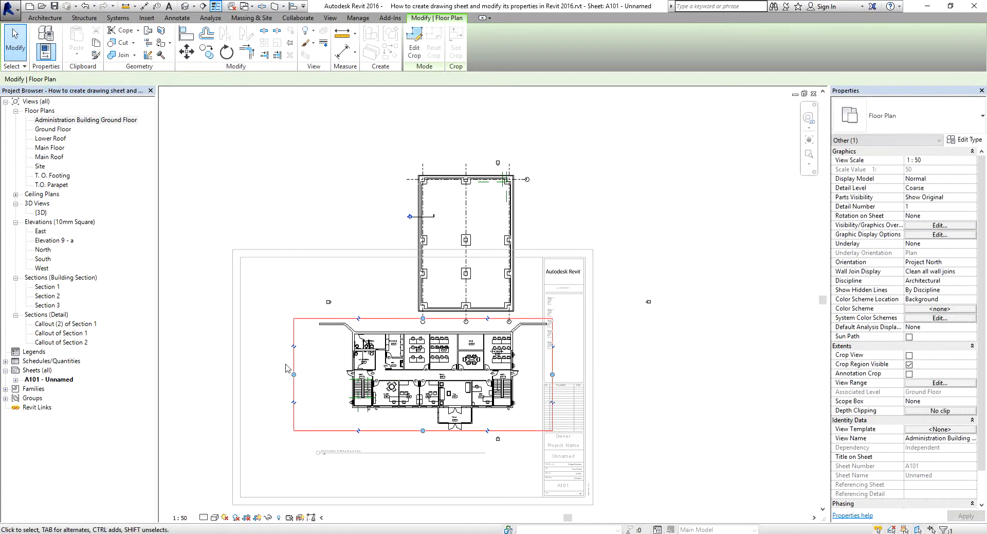
{"action": "left_click_drag", "start_coordinate": [294, 374], "coordinate": [328, 388]}
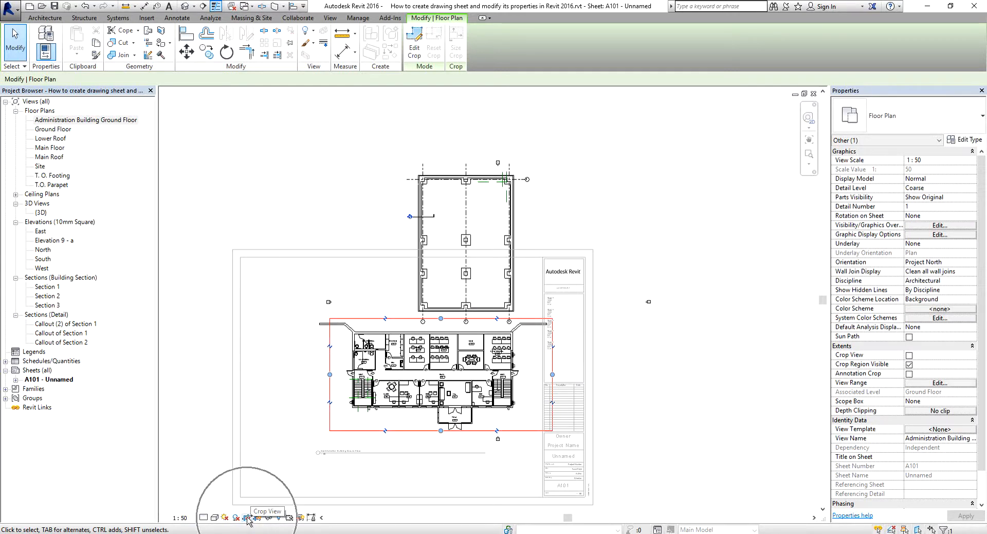
{"action": "left_click", "coordinate": [247, 519]}
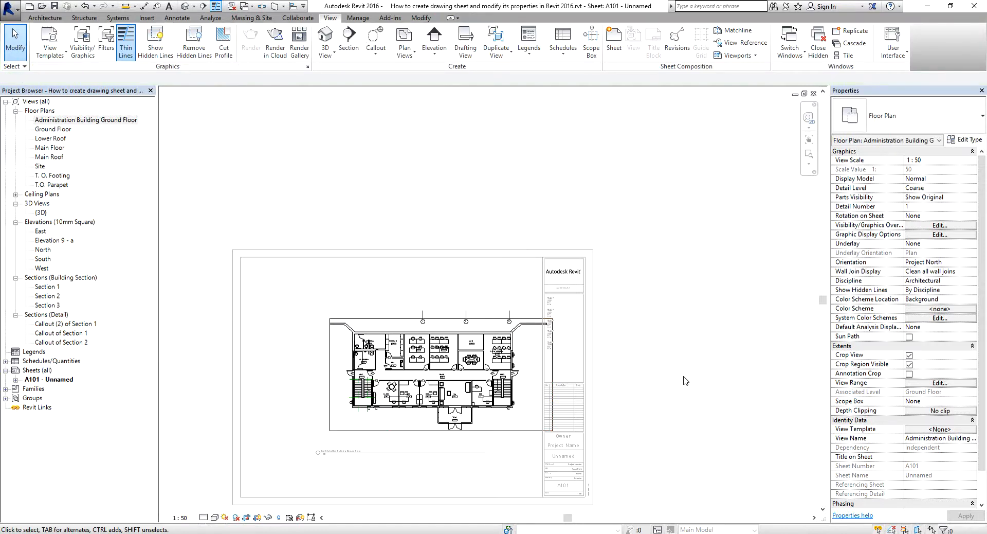
{"action": "scroll", "coordinate": [517, 383], "scroll_direction": "up", "scroll_amount": 1}
{"action": "middle_click_drag", "start_coordinate": [509, 379], "coordinate": [663, 238]}
{"action": "scroll", "coordinate": [666, 222], "scroll_direction": "up", "scroll_amount": 2}
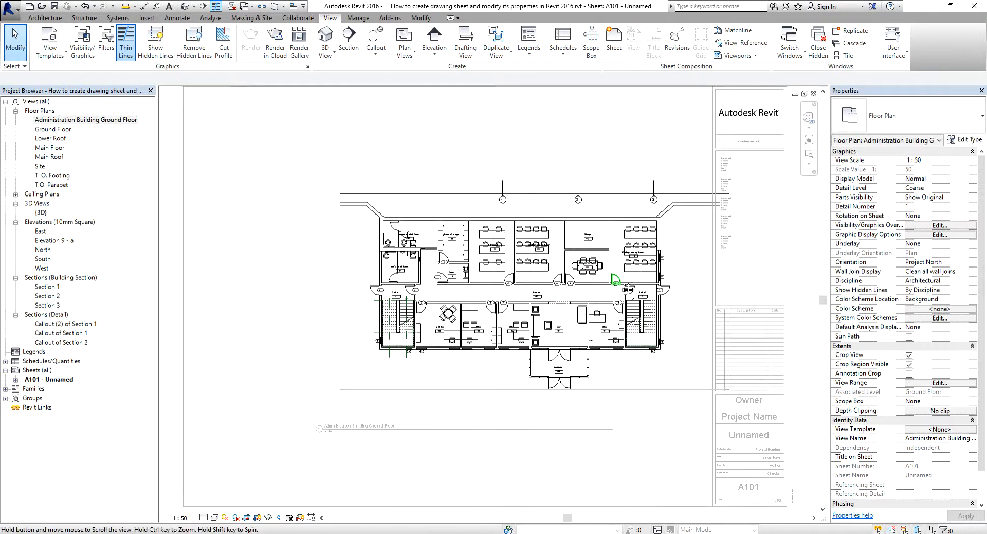
Lower the upper edge of the plan's crop region to just above the building, cutting off the grid bubbles
{"action": "left_click", "coordinate": [536, 203]}
{"action": "left_click_drag", "start_coordinate": [535, 205], "coordinate": [531, 216]}
{"action": "middle_click_drag", "start_coordinate": [682, 276], "coordinate": [616, 265]}
{"action": "scroll", "coordinate": [465, 292], "scroll_direction": "down", "scroll_amount": 2}
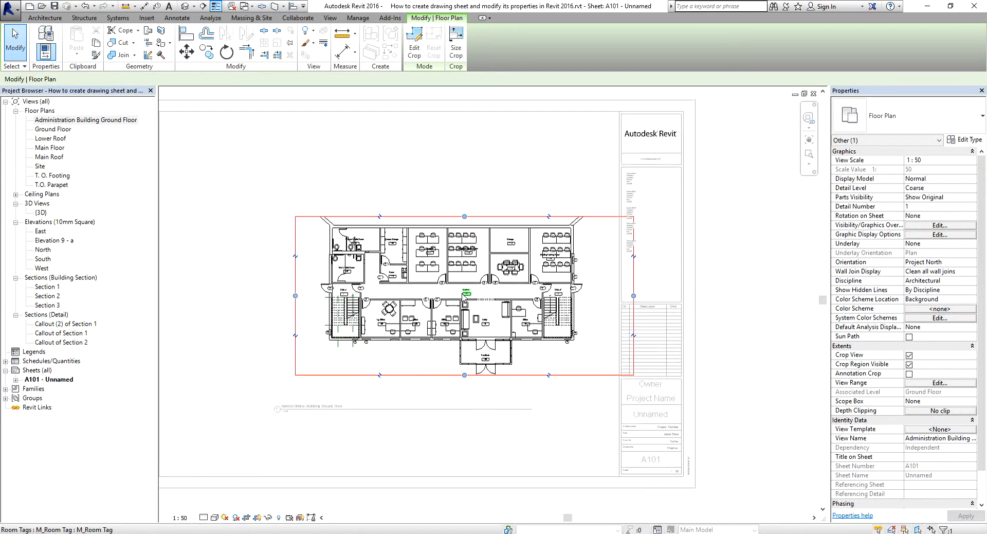
{"action": "middle_click_drag", "start_coordinate": [466, 295], "coordinate": [536, 316]}
{"action": "left_click", "coordinate": [538, 204]}
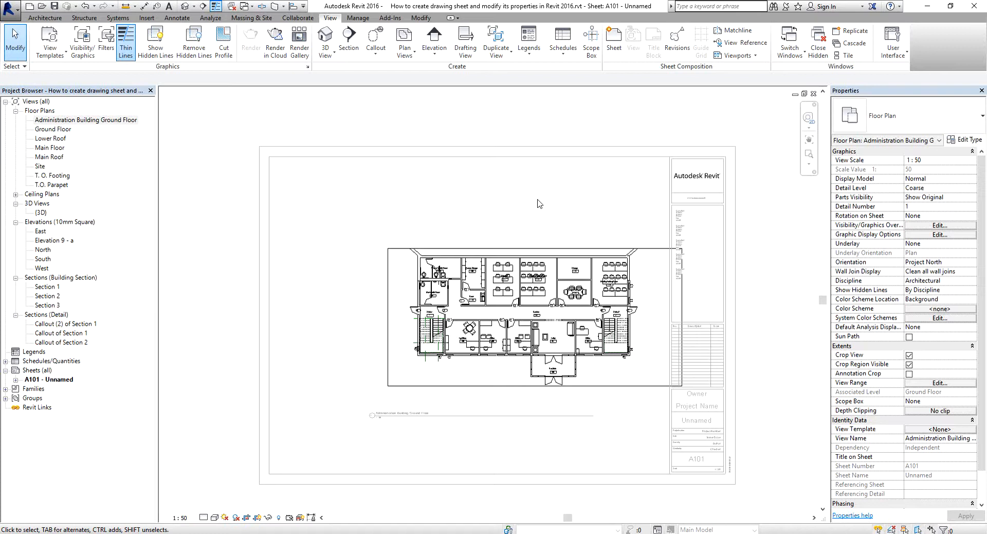
Hide the crop region of the floor plan and deactivate the view to return to the sheet
{"action": "right_click", "coordinate": [539, 204]}
{"action": "left_click", "coordinate": [479, 191]}
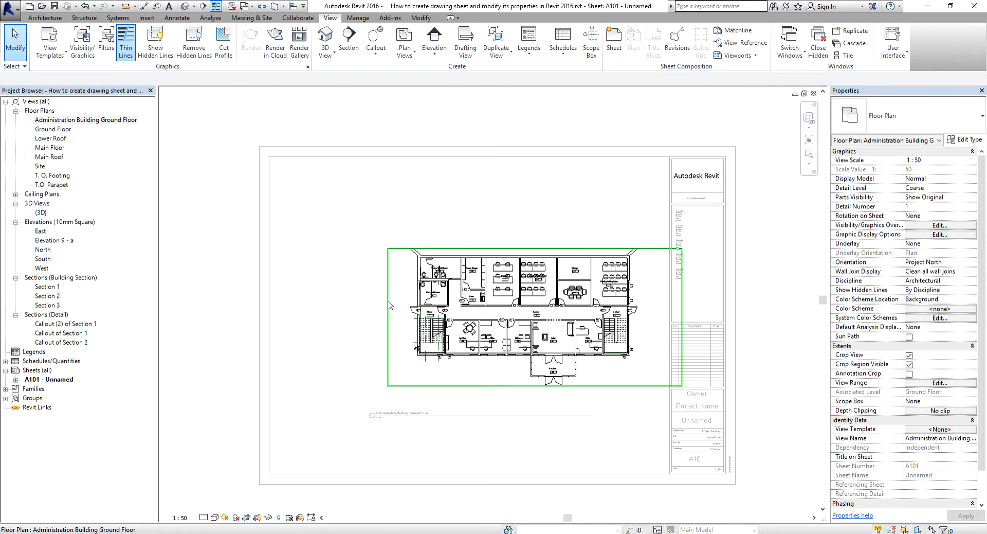
{"action": "left_click", "coordinate": [260, 520]}
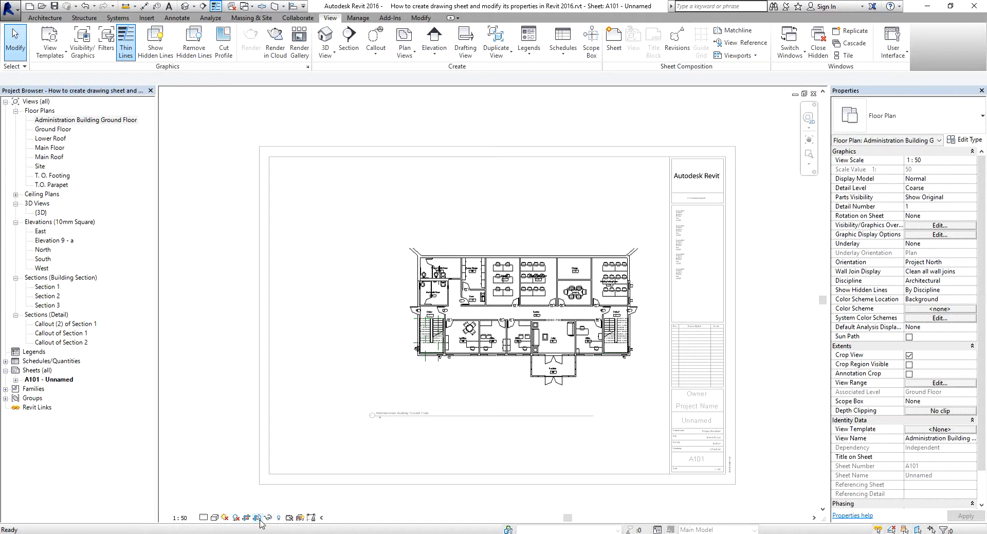
{"action": "right_click", "coordinate": [391, 221]}
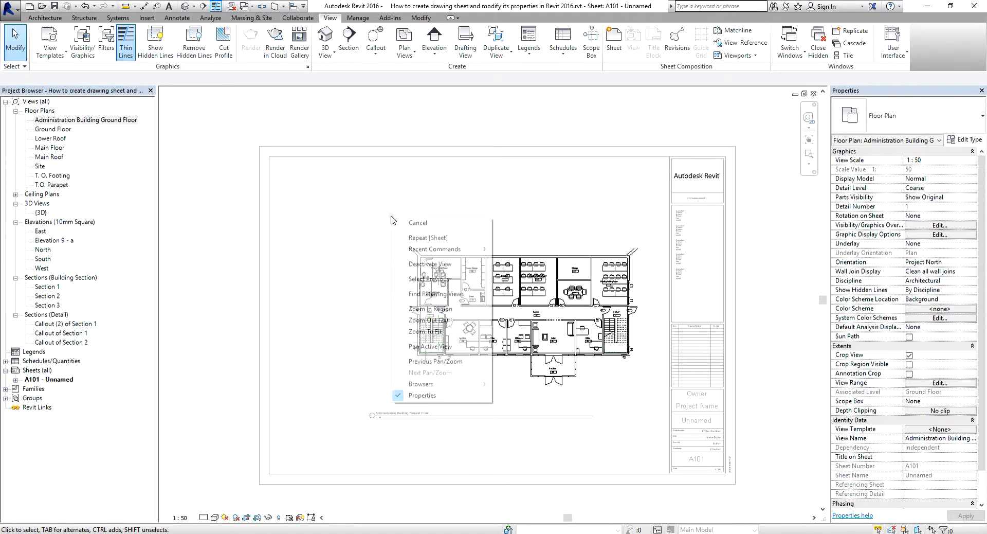
{"action": "left_click", "coordinate": [426, 264]}
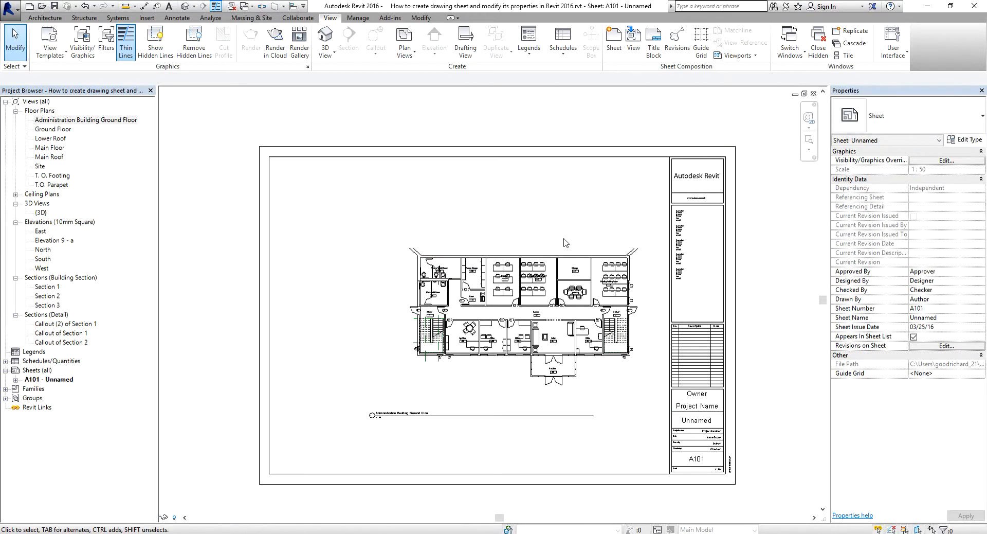
Move the floor plan viewport away from the title block, roughly centring it across the drawing area
{"action": "left_click", "coordinate": [547, 287]}
{"action": "left_click_drag", "start_coordinate": [533, 293], "coordinate": [469, 311]}
{"action": "left_click", "coordinate": [520, 122]}
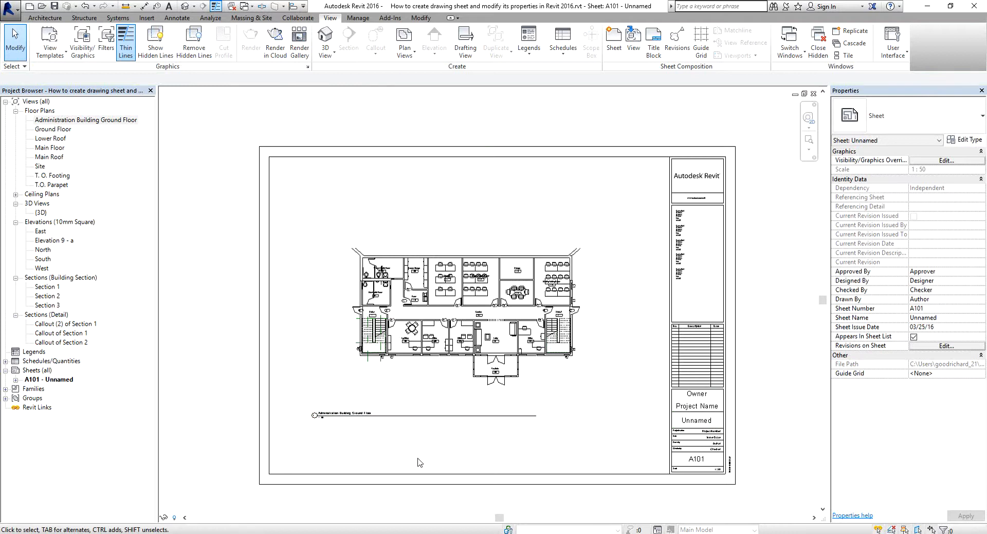
Move the Administration Building Ground Floor view title up to just below the plan, aligned with the building's left side
{"action": "scroll", "coordinate": [427, 434], "scroll_direction": "up", "scroll_amount": 3}
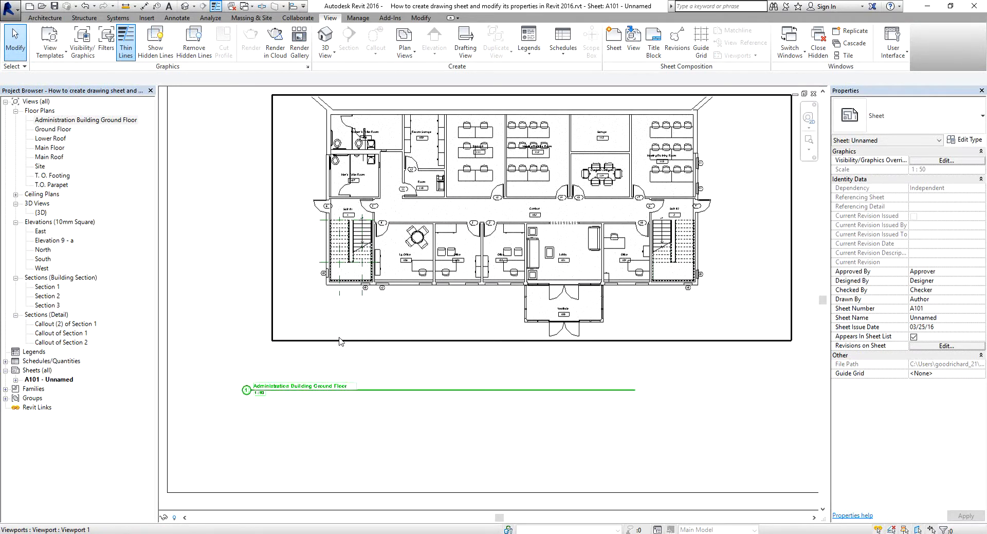
{"action": "left_click", "coordinate": [418, 394]}
{"action": "left_click_drag", "start_coordinate": [433, 402], "coordinate": [505, 355]}
{"action": "left_click", "coordinate": [550, 422]}
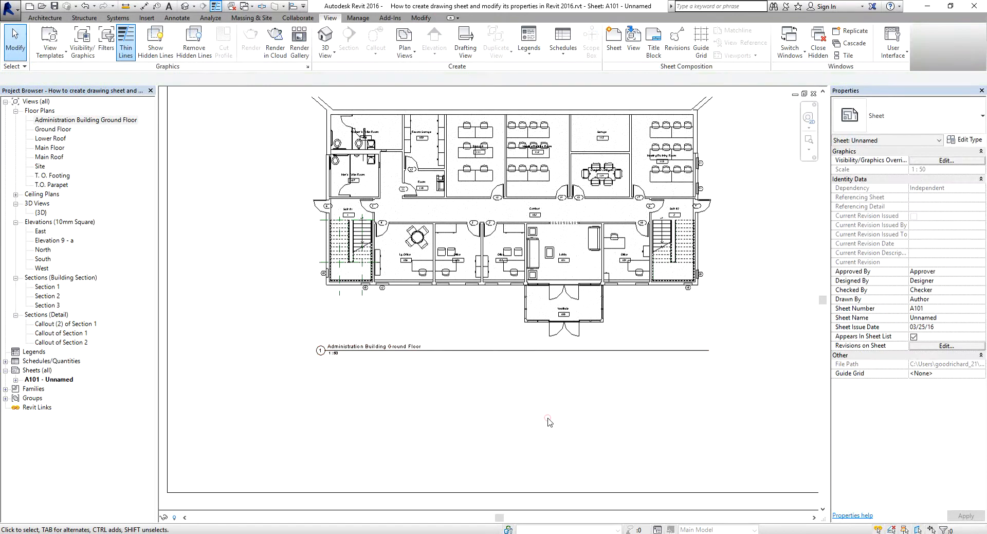
{"action": "scroll", "coordinate": [509, 419], "scroll_direction": "down", "scroll_amount": 2}
{"action": "scroll", "coordinate": [455, 431], "scroll_direction": "up", "scroll_amount": 2}
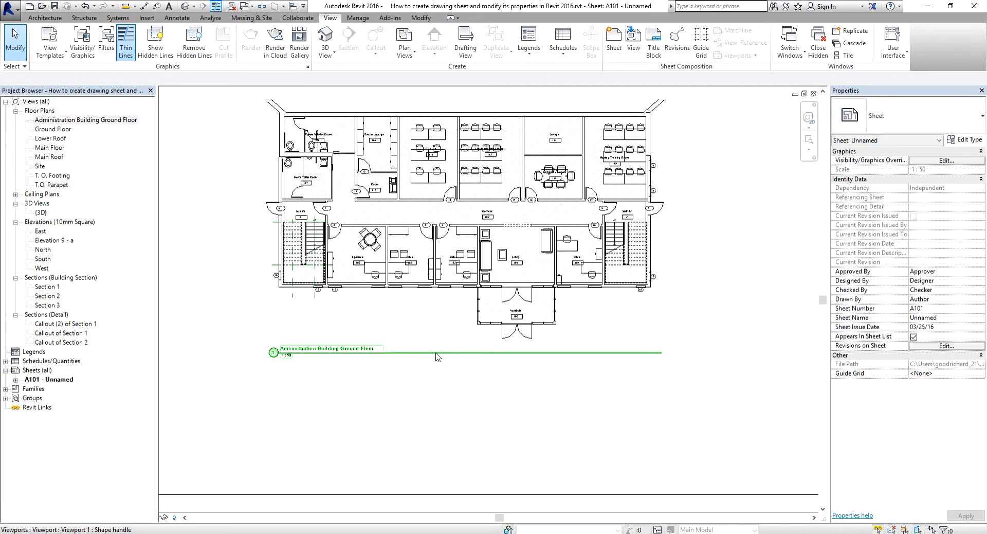
Shorten the view title's line so it ends just past the Administration Building Ground Floor text
{"action": "left_click", "coordinate": [442, 270]}
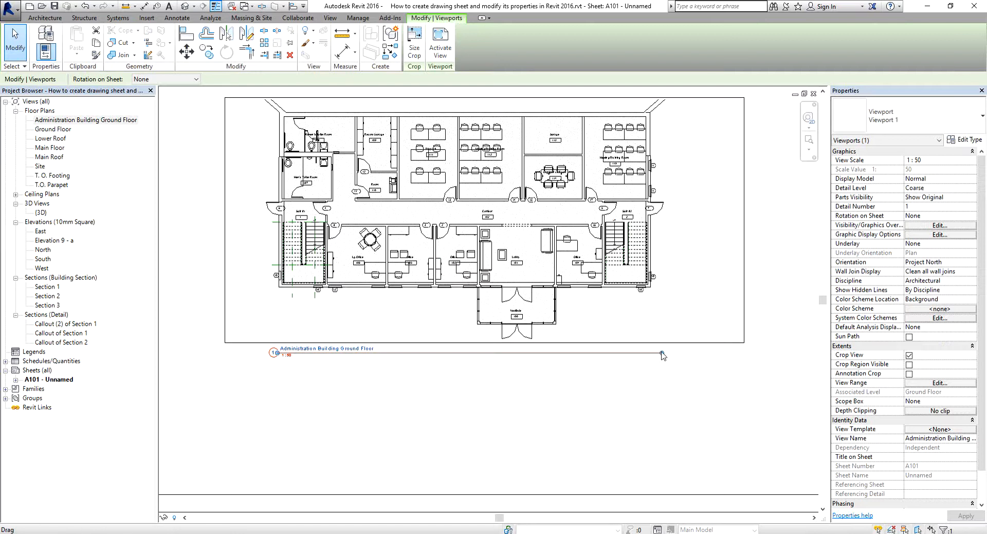
{"action": "left_click_drag", "start_coordinate": [662, 353], "coordinate": [379, 374]}
{"action": "left_click", "coordinate": [474, 417]}
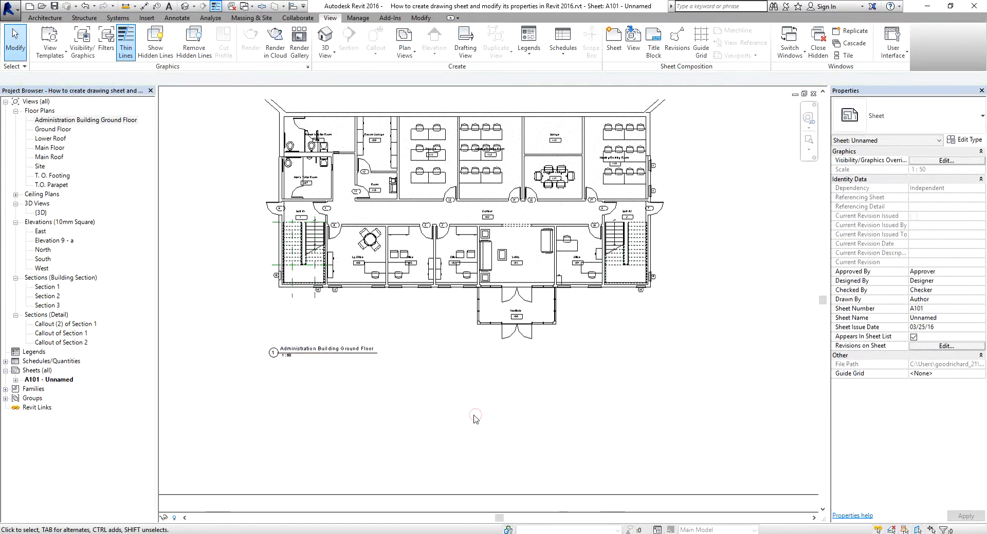
{"action": "scroll", "coordinate": [489, 418], "scroll_direction": "down", "scroll_amount": 2}
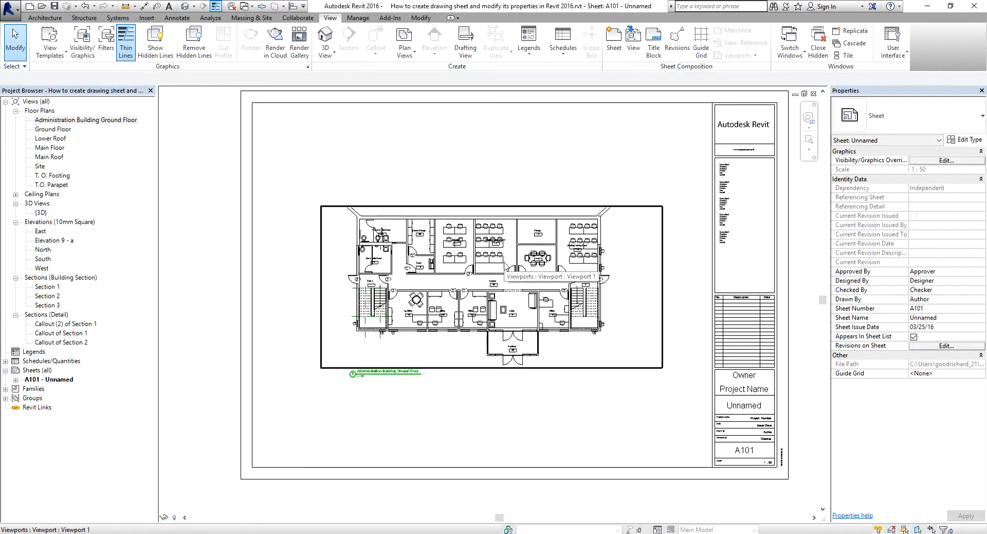
Shift the floor plan viewport slightly upward on the sheet, keeping its title below it
{"action": "left_click", "coordinate": [493, 259]}
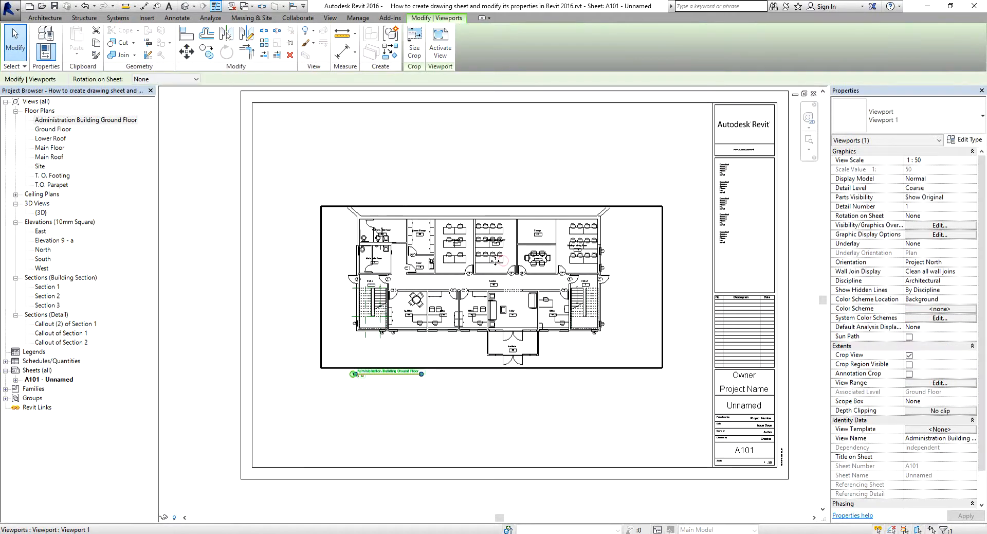
{"action": "left_click_drag", "start_coordinate": [495, 260], "coordinate": [491, 240]}
{"action": "left_click", "coordinate": [566, 394]}
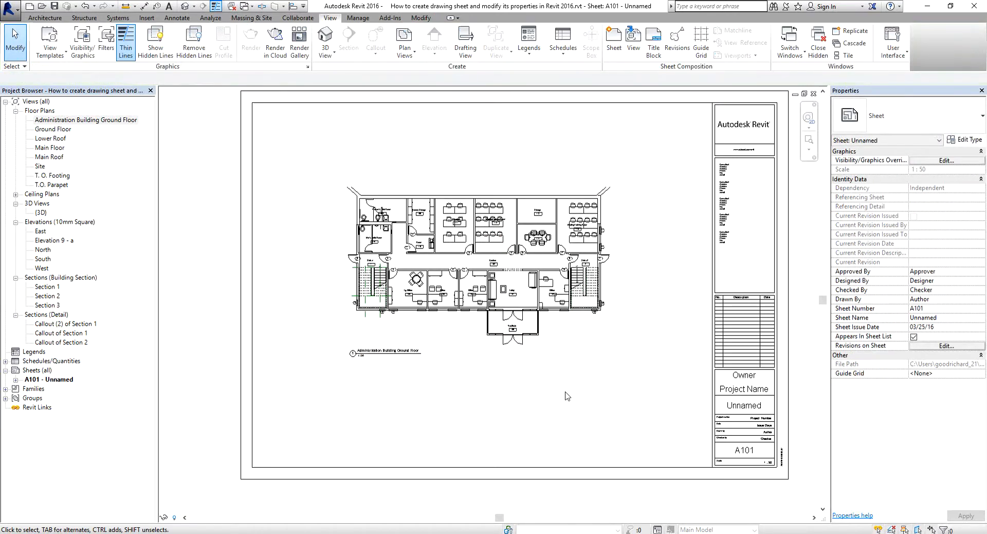
{"action": "middle_click_drag", "start_coordinate": [563, 388], "coordinate": [537, 403]}
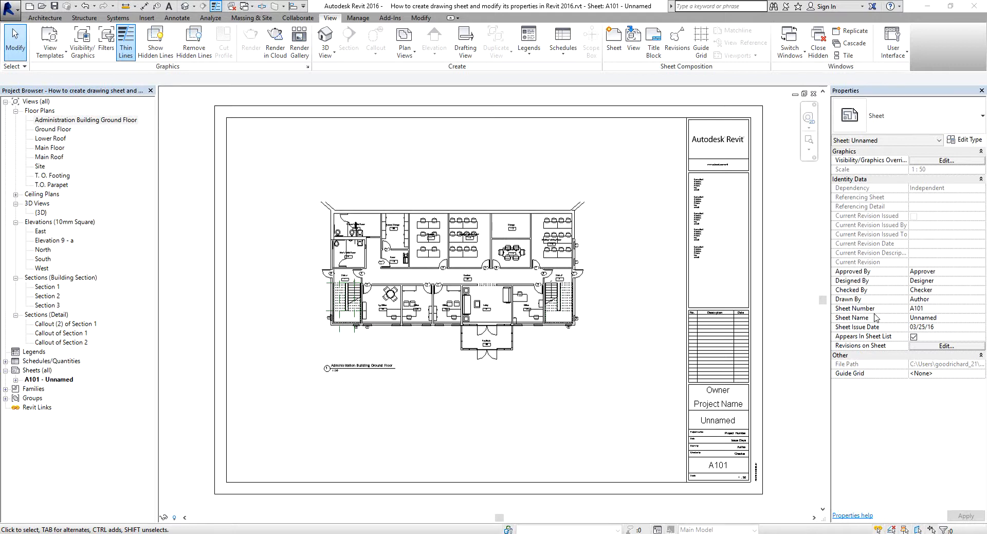
Rename sheet A101 as Admin Building Ground Floor and expand it to list its placed view
{"action": "right_click", "coordinate": [64, 379]}
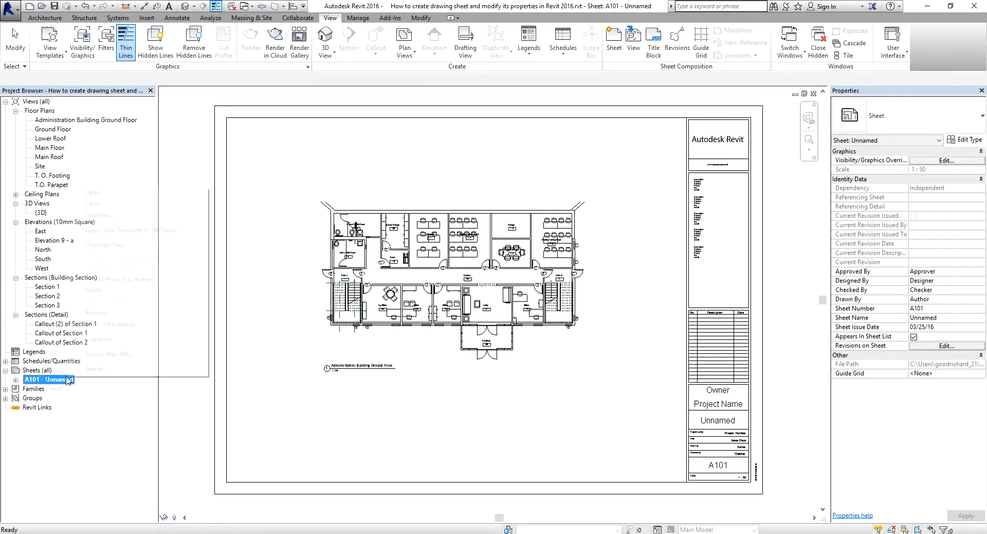
{"action": "left_click", "coordinate": [99, 313]}
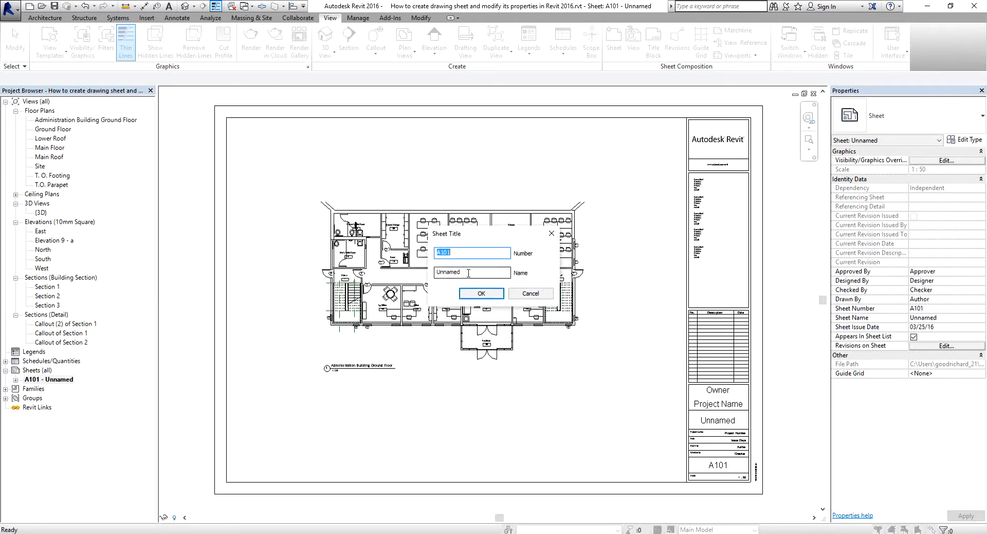
{"action": "double_click", "coordinate": [468, 273]}
{"action": "type", "text": "Admin Building Ground Floor"}
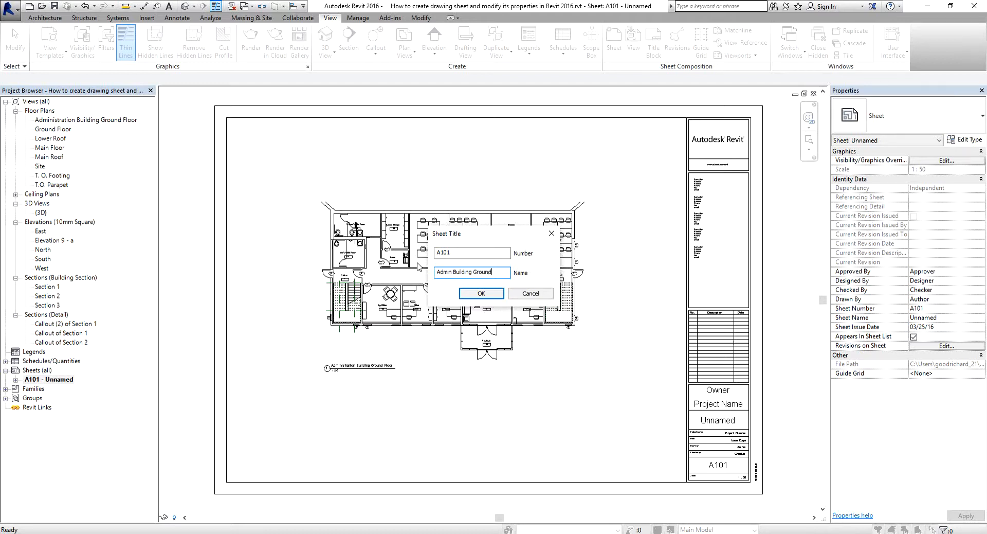
{"action": "left_click", "coordinate": [480, 293]}
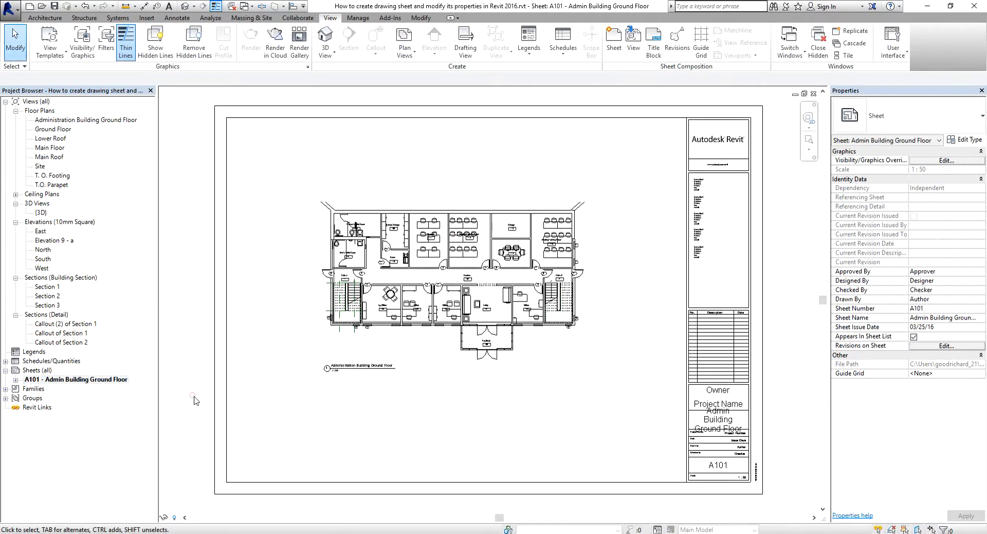
{"action": "left_click", "coordinate": [15, 380]}
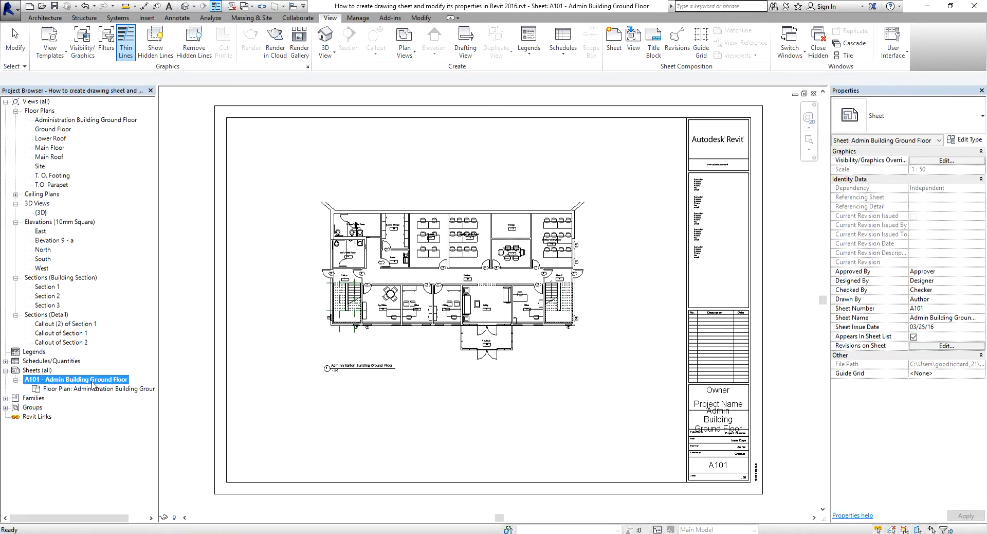
{"action": "left_click", "coordinate": [191, 340]}
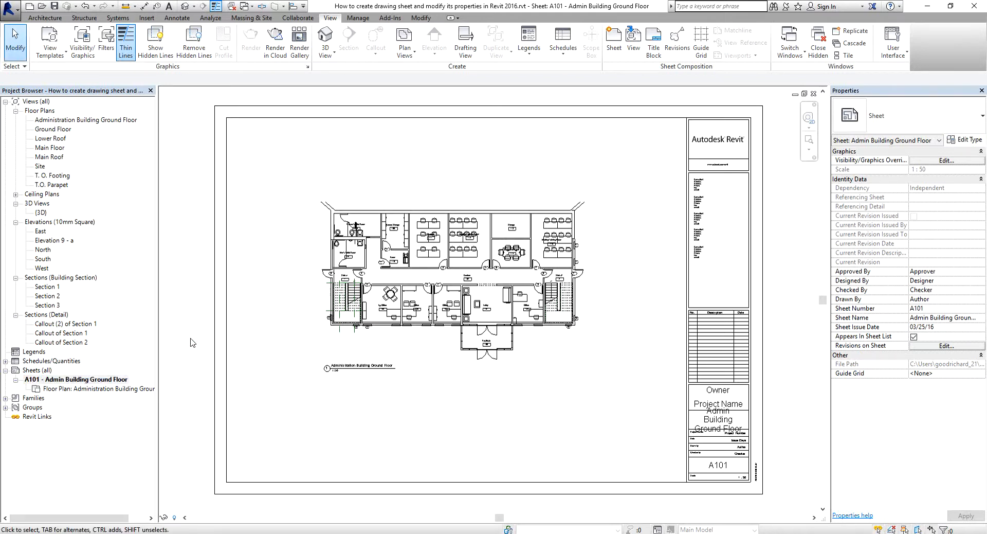
Create a second new sheet using the A0 metric titleblock
{"action": "right_click", "coordinate": [36, 371]}
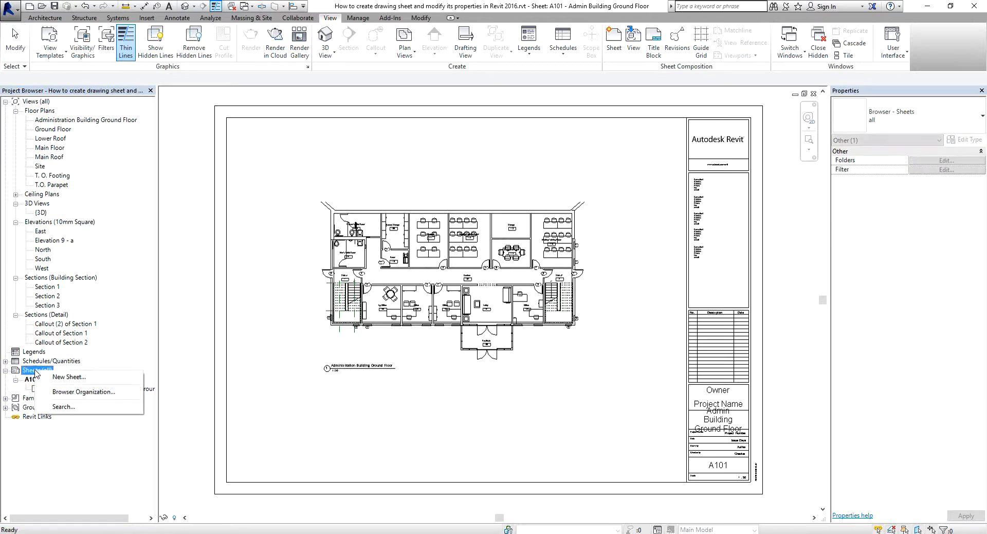
{"action": "left_click", "coordinate": [70, 377]}
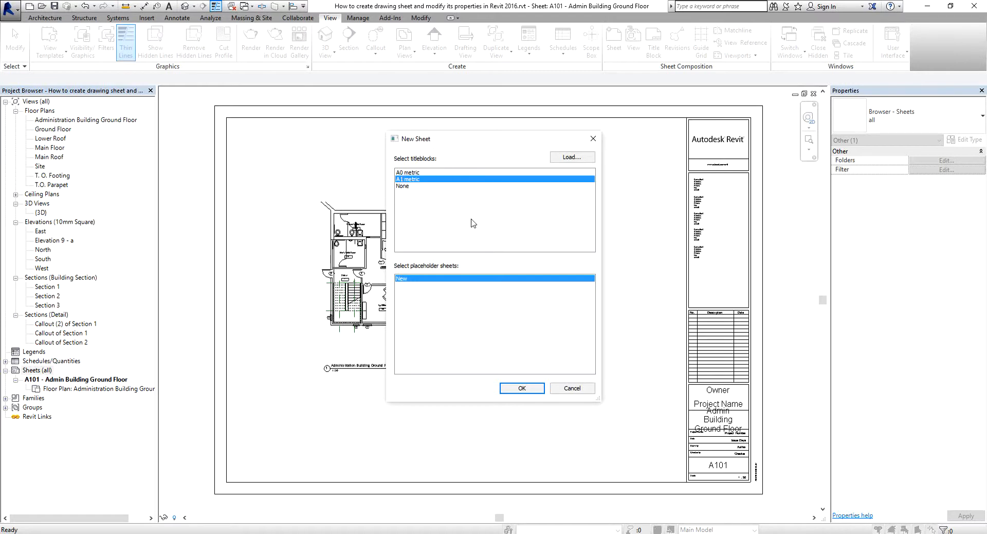
{"action": "left_click", "coordinate": [522, 389]}
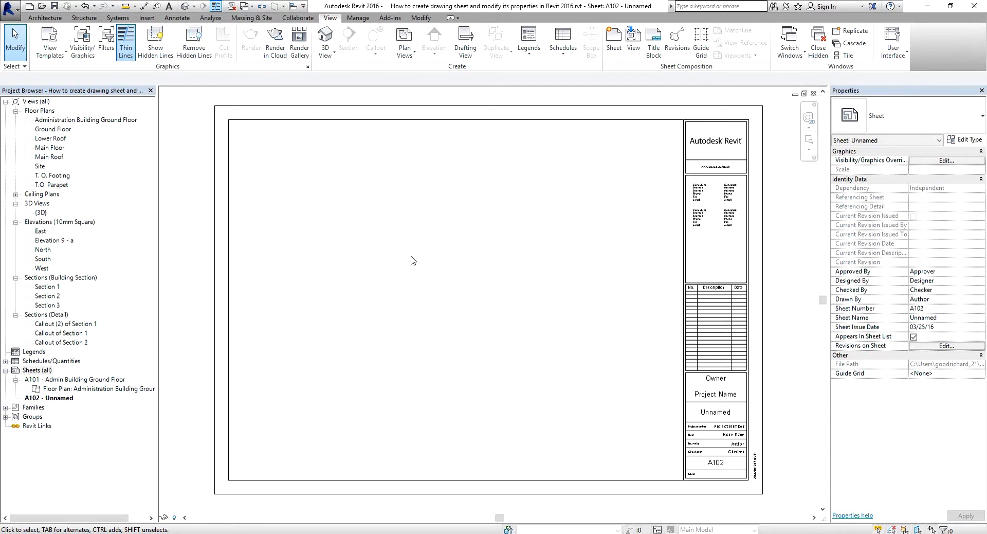
Rename sheet A102 as Sections and Details
{"action": "right_click", "coordinate": [60, 398]}
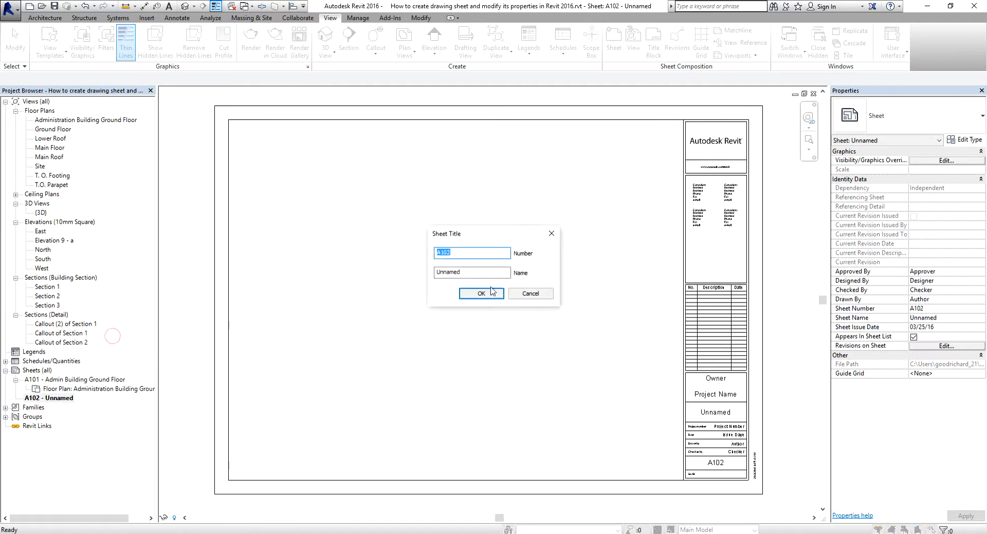
{"action": "double_click", "coordinate": [480, 272]}
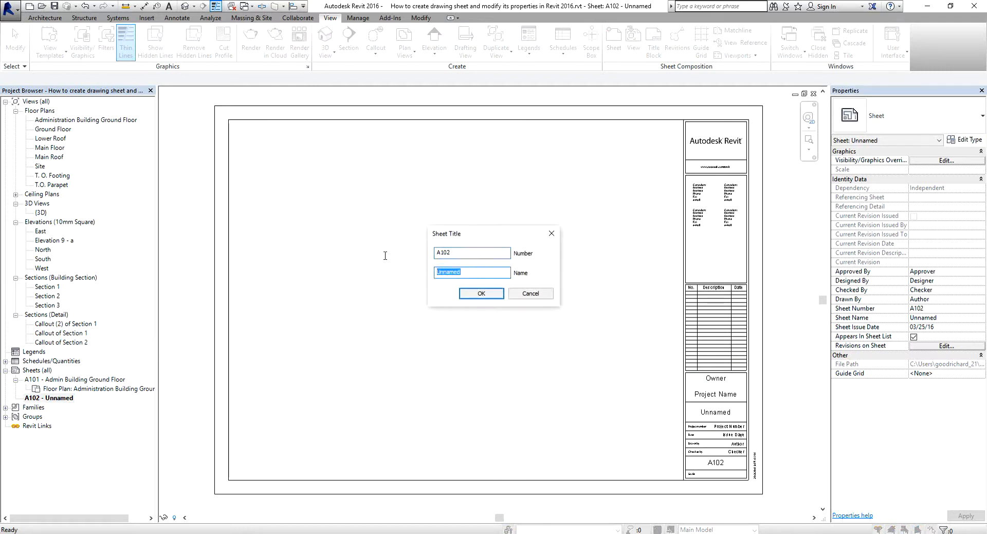
{"action": "type", "text": "Sections and Details"}
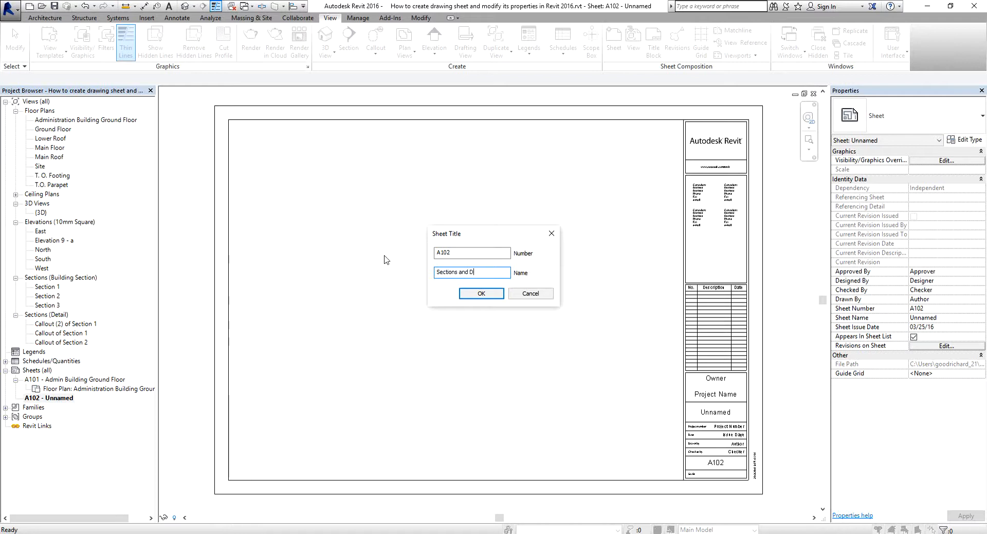
{"action": "left_click", "coordinate": [469, 271]}
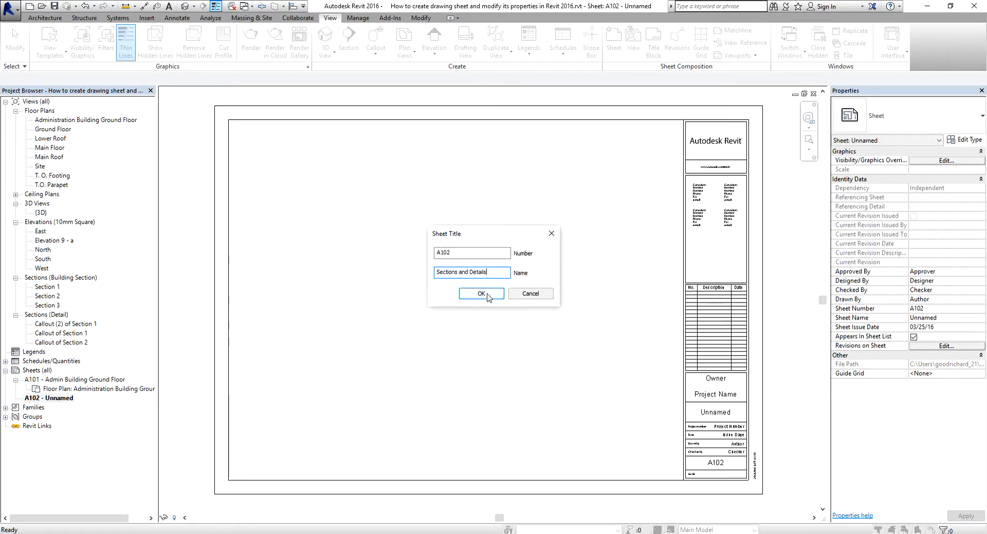
{"action": "left_click", "coordinate": [482, 293]}
{"action": "left_click", "coordinate": [103, 404]}
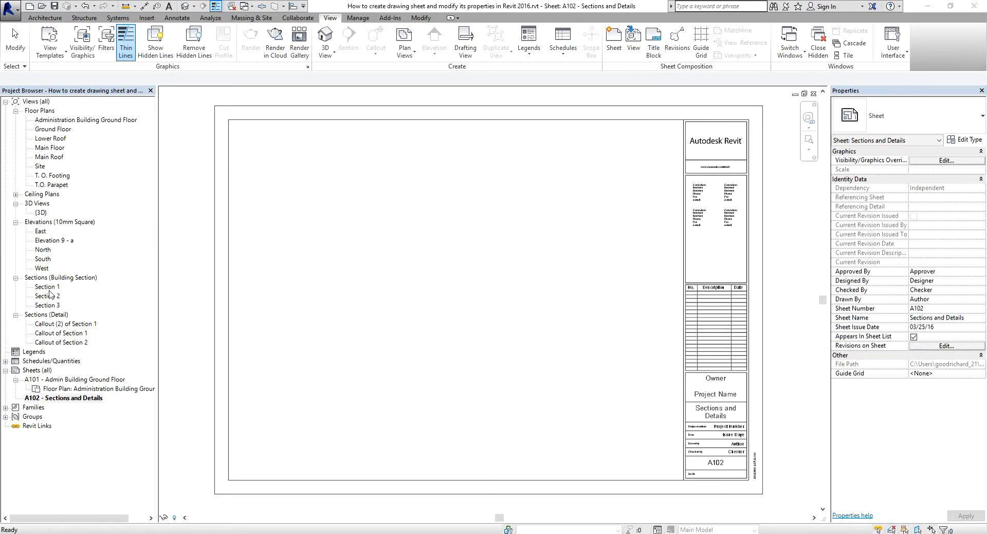
Open the Section 2 view and examine the callout bubble near the Main Roof level
{"action": "left_click_drag", "start_coordinate": [50, 296], "coordinate": [444, 355]}
{"action": "double_click", "coordinate": [49, 297]}
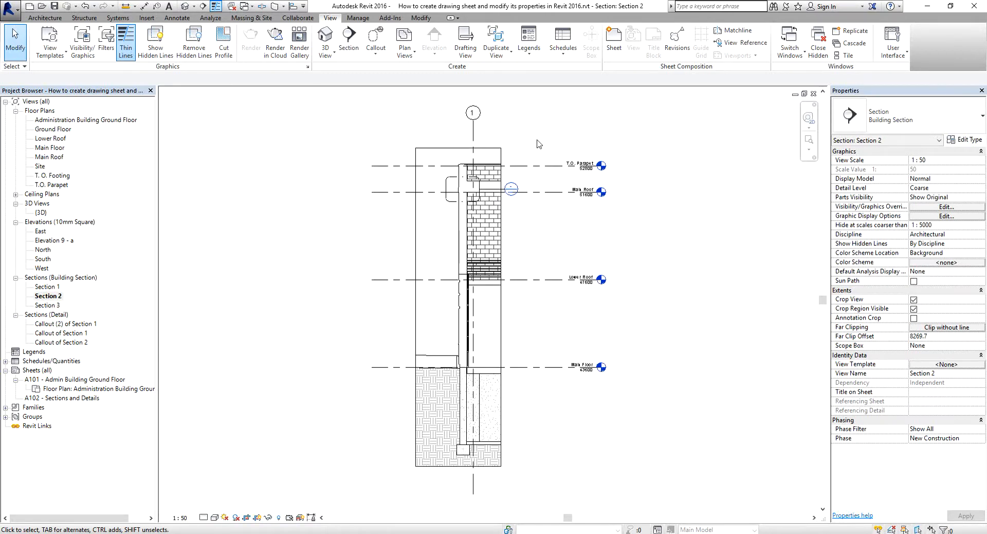
{"action": "scroll", "coordinate": [513, 143], "scroll_direction": "up", "scroll_amount": 6}
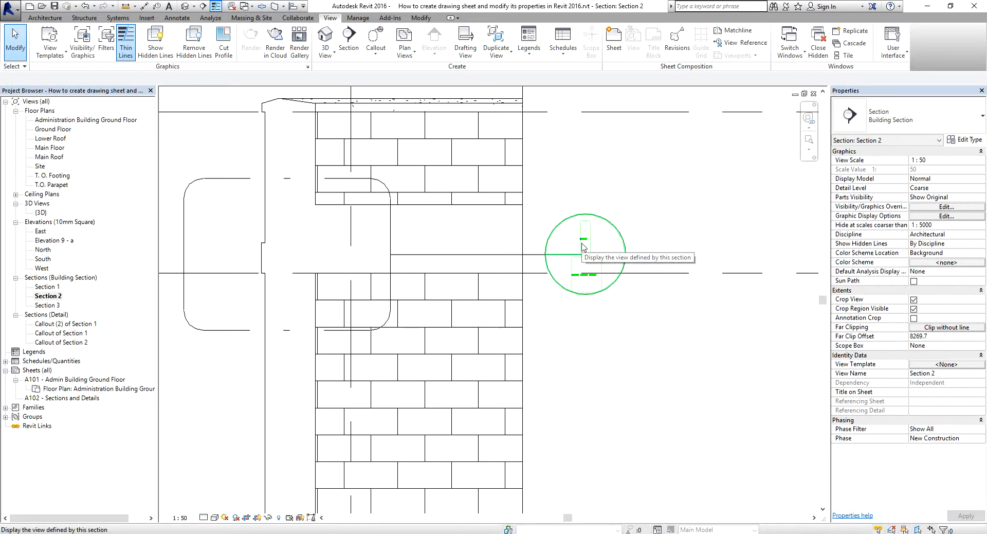
{"action": "scroll", "coordinate": [586, 251], "scroll_direction": "down", "scroll_amount": 2}
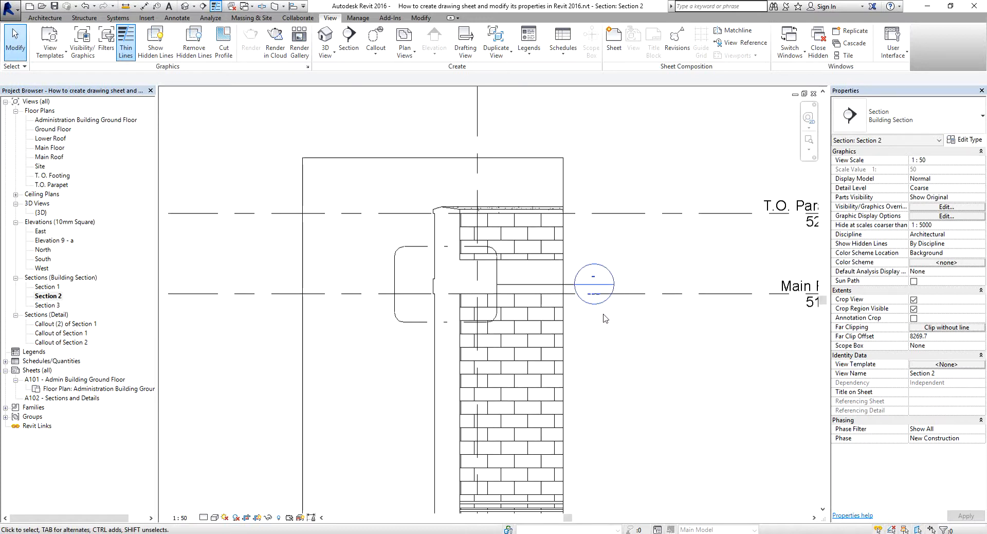
{"action": "scroll", "coordinate": [457, 291], "scroll_direction": "down", "scroll_amount": 2}
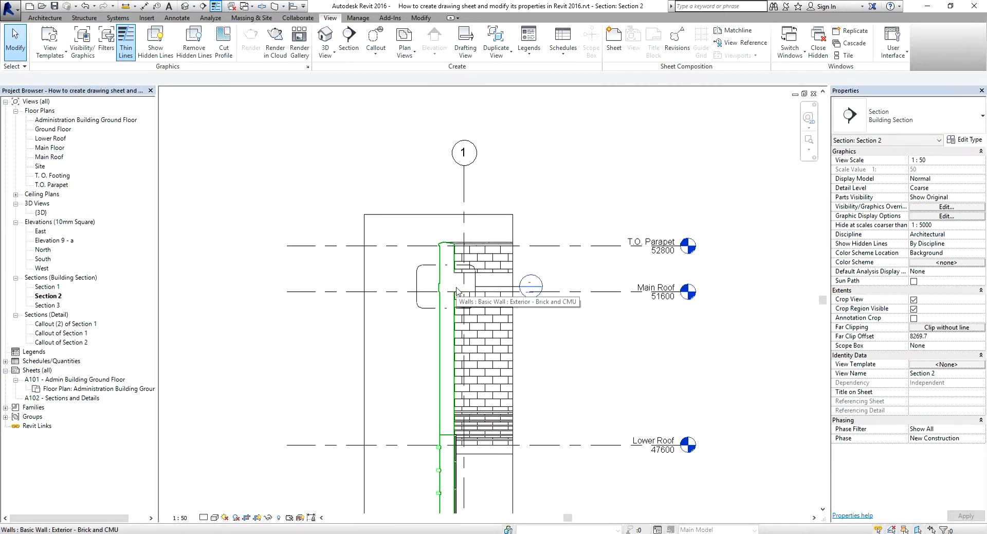
{"action": "scroll", "coordinate": [458, 291], "scroll_direction": "down", "scroll_amount": 2}
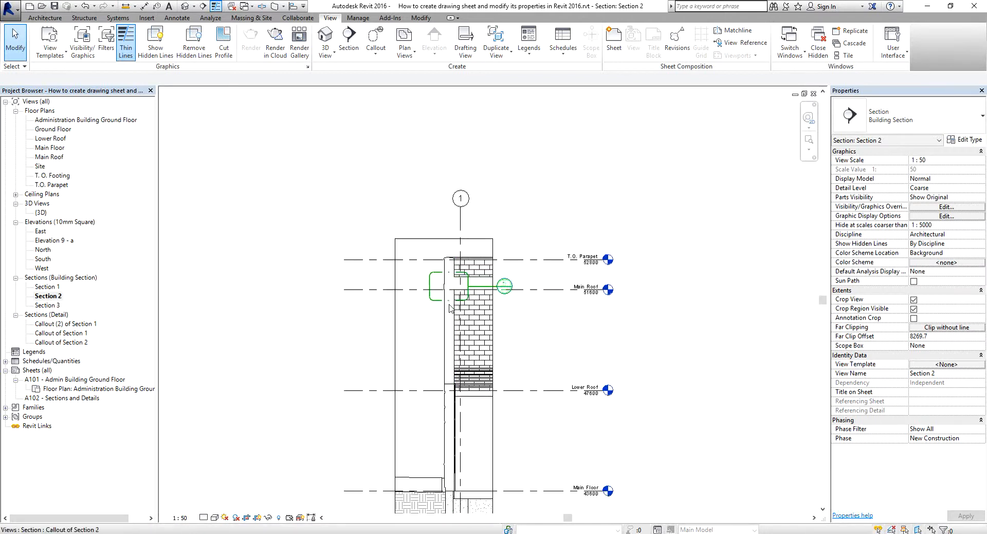
Open sheet A102 - Sections and Details and place the Section 2 view on the left half of the sheet
{"action": "double_click", "coordinate": [75, 399]}
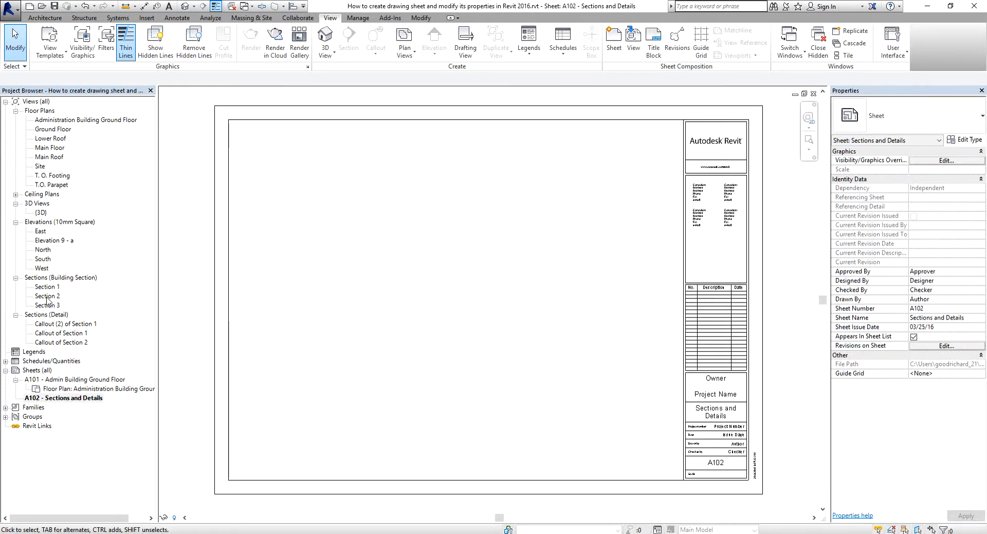
{"action": "left_click", "coordinate": [47, 296]}
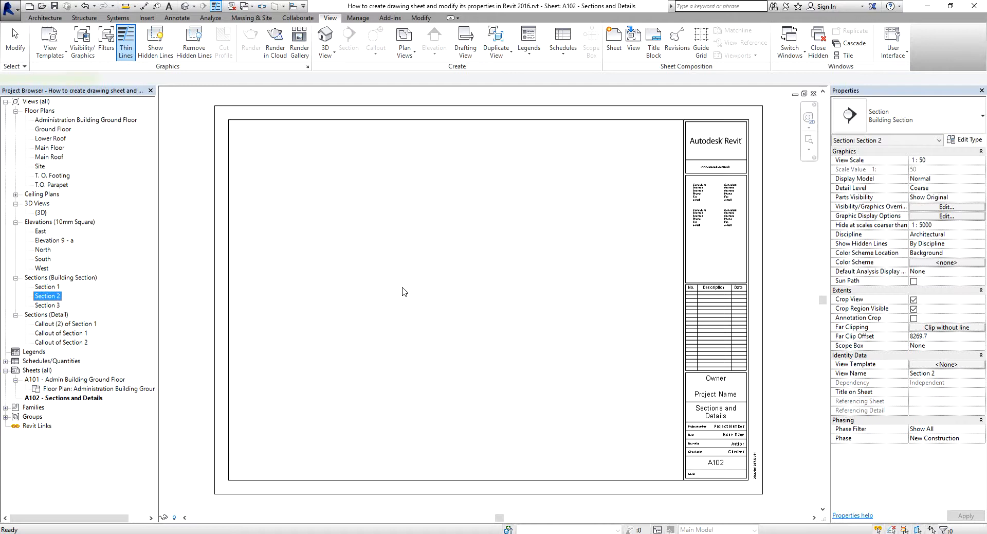
{"action": "left_click_drag", "start_coordinate": [405, 291], "coordinate": [394, 288]}
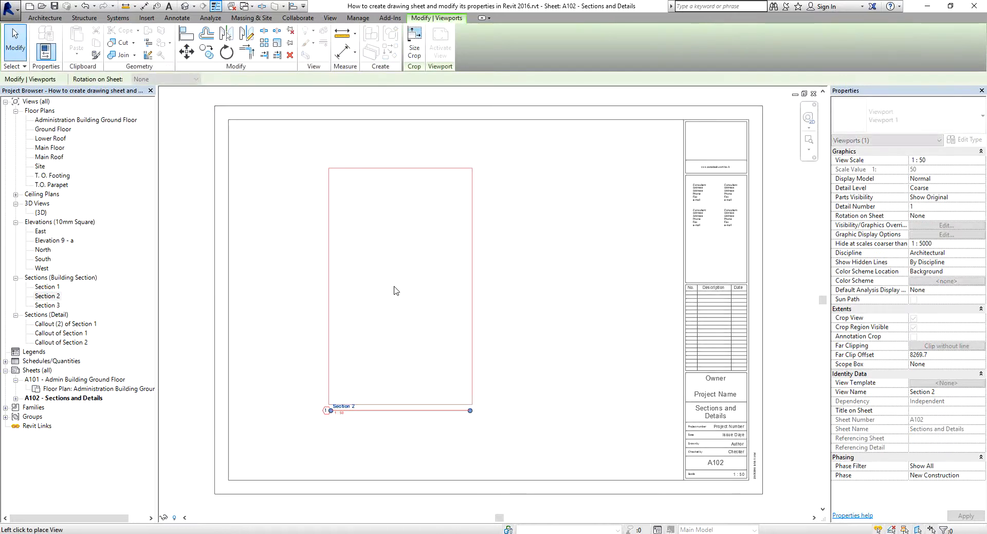
{"action": "left_click", "coordinate": [335, 292]}
{"action": "left_click", "coordinate": [186, 249]}
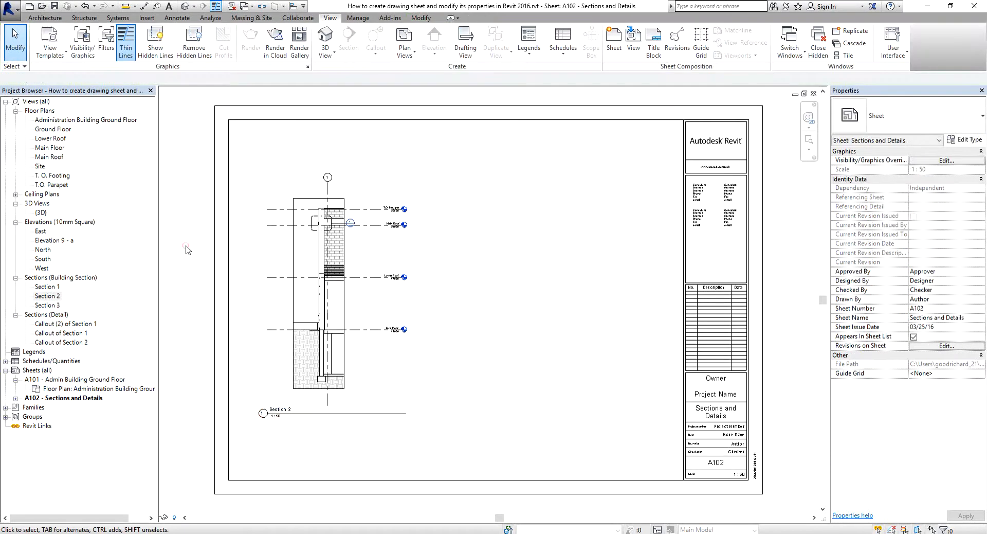
Examine the callout bubble near the Main Roof level in the Section 2 viewport on the sheet
{"action": "scroll", "coordinate": [339, 220], "scroll_direction": "up", "scroll_amount": 5}
{"action": "middle_click_drag", "start_coordinate": [350, 288], "coordinate": [453, 304]}
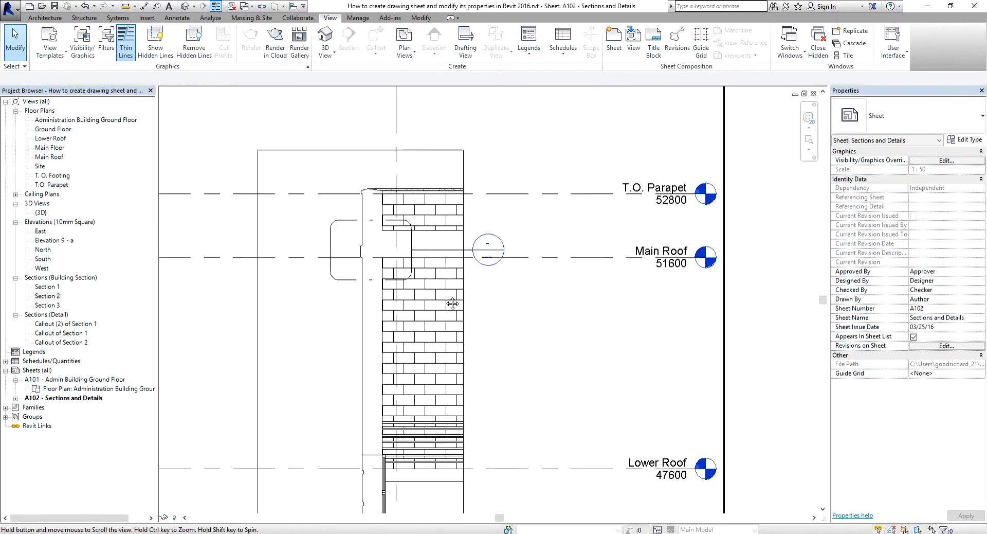
{"action": "scroll", "coordinate": [513, 273], "scroll_direction": "up", "scroll_amount": 2}
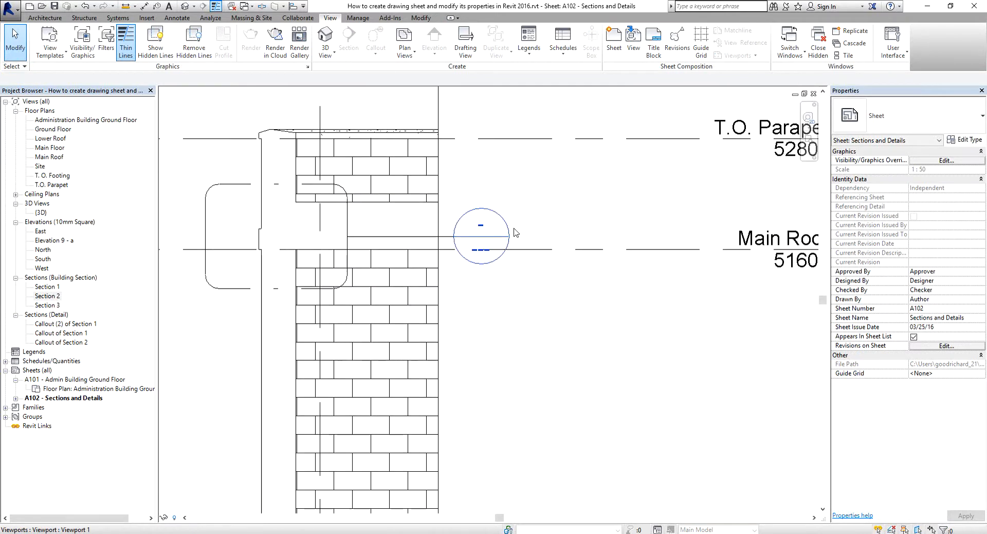
{"action": "scroll", "coordinate": [481, 271], "scroll_direction": "down", "scroll_amount": 6}
{"action": "middle_click_drag", "start_coordinate": [489, 292], "coordinate": [464, 251]}
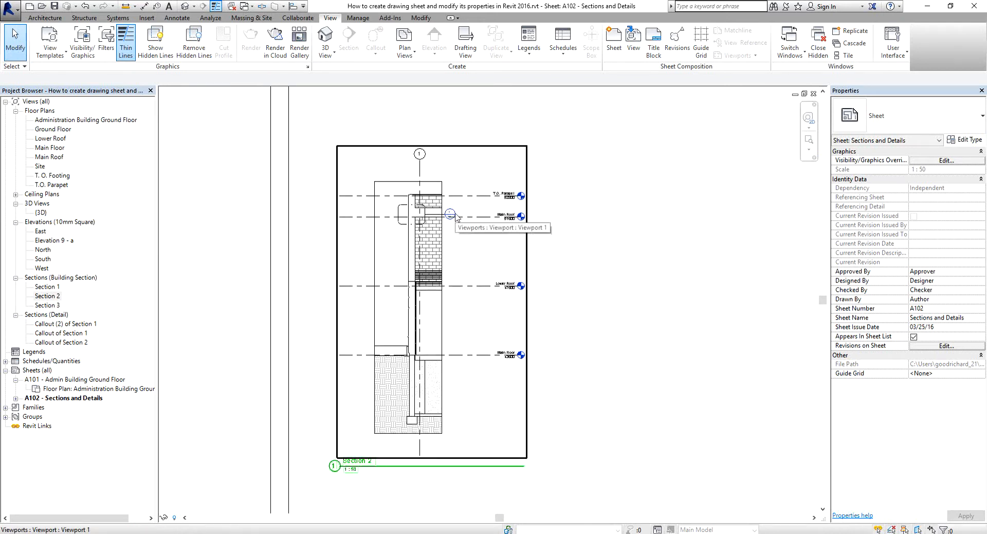
{"action": "scroll", "coordinate": [404, 213], "scroll_direction": "up", "scroll_amount": 1}
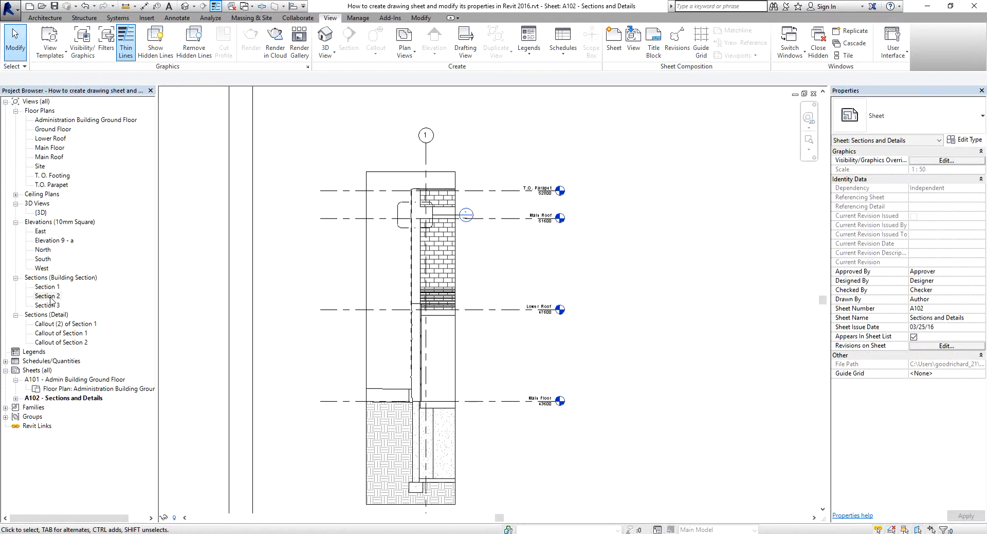
Open the Section 2 view to inspect its callout bubble, and open the Callout of Section 2 detail view
{"action": "double_click", "coordinate": [48, 297]}
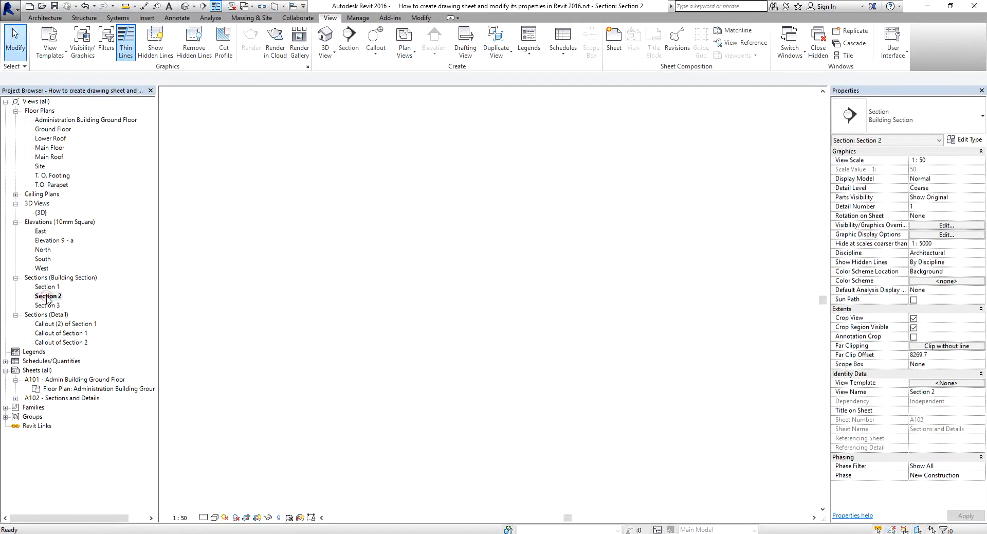
{"action": "scroll", "coordinate": [484, 258], "scroll_direction": "up", "scroll_amount": 3}
{"action": "middle_click_drag", "start_coordinate": [499, 279], "coordinate": [593, 362]}
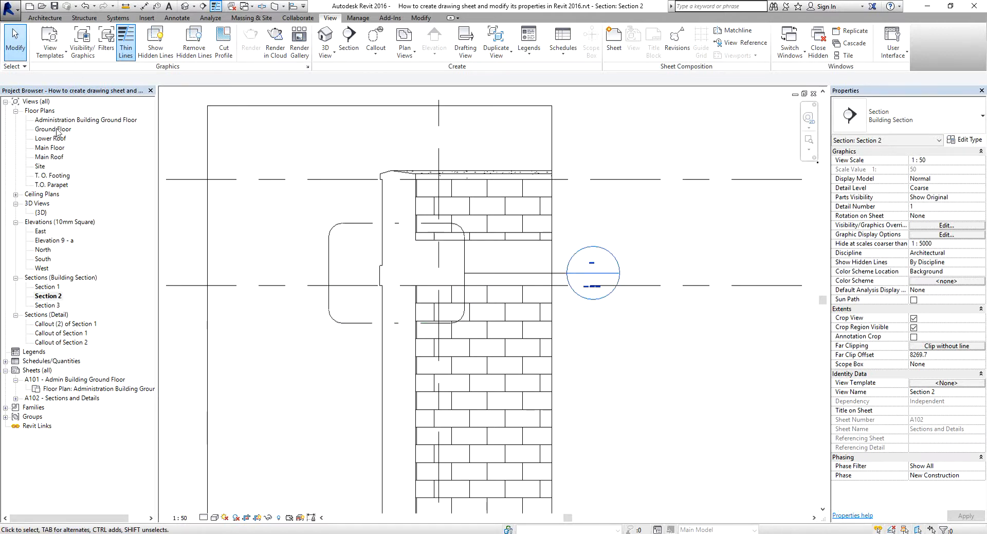
{"action": "key", "text": "ctrl"}
{"action": "key", "text": "ctrl"}
{"action": "key", "text": "ctrl"}
{"action": "key", "text": "ctrl"}
{"action": "double_click", "coordinate": [76, 342]}
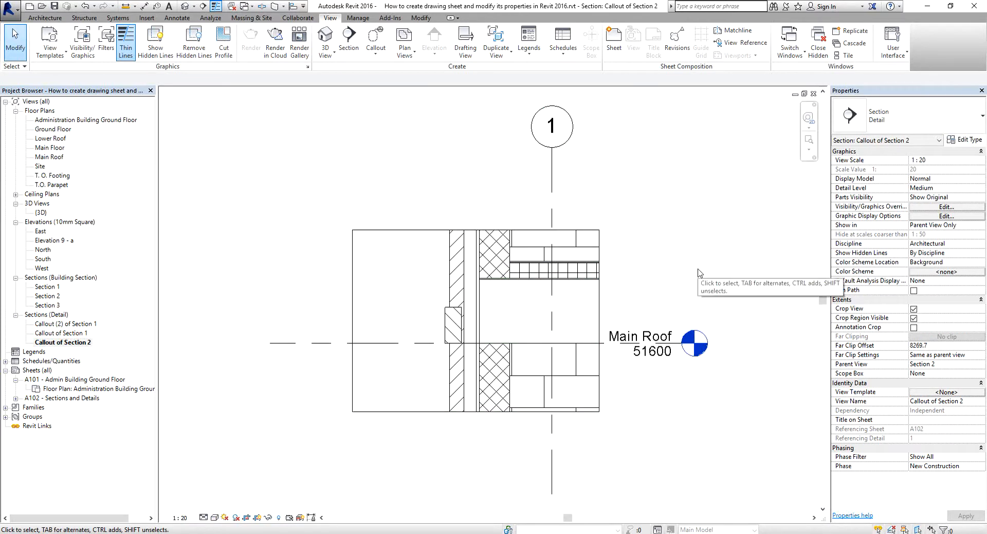
Place the Callout of Section 2 view on sheet A102 to the right of Section 2, aligning their view titles
{"action": "double_click", "coordinate": [79, 400]}
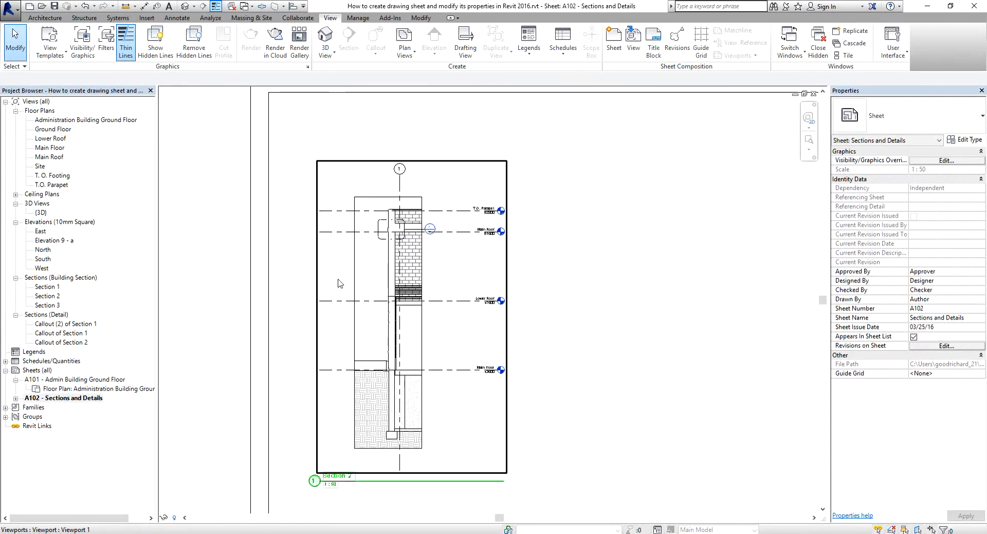
{"action": "key", "text": "ctrl"}
{"action": "key", "text": "ctrl"}
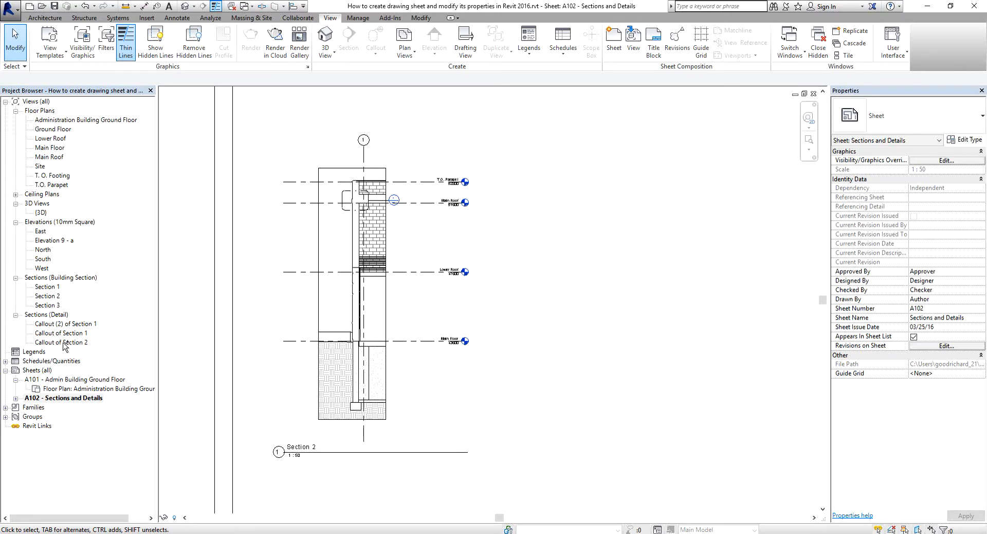
{"action": "left_click", "coordinate": [62, 342]}
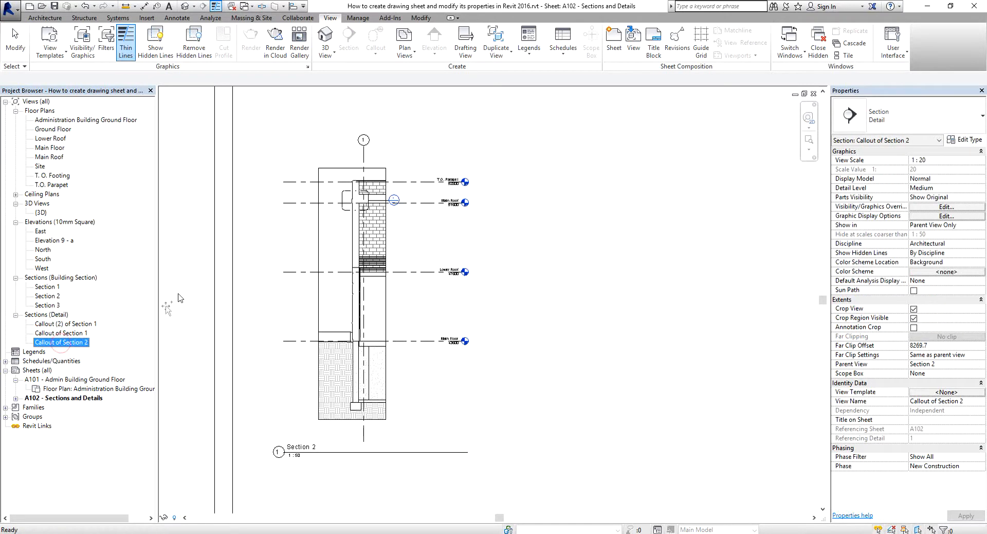
{"action": "left_click_drag", "start_coordinate": [372, 255], "coordinate": [664, 298]}
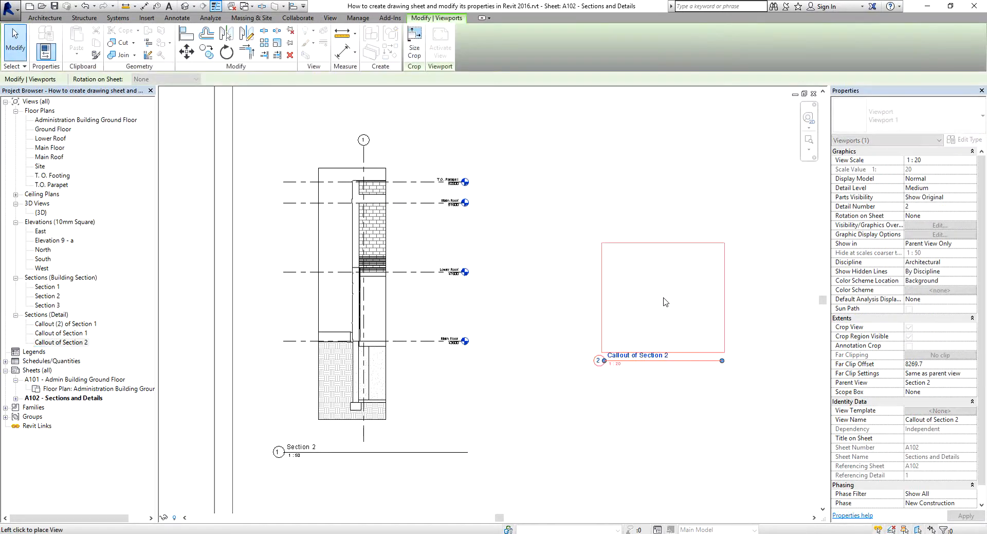
{"action": "scroll", "coordinate": [648, 291], "scroll_direction": "down", "scroll_amount": 3}
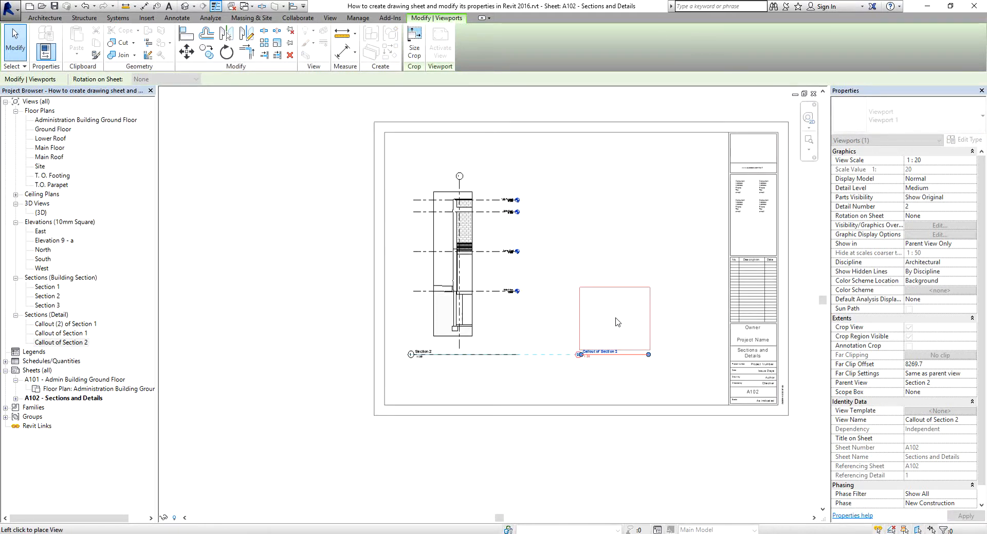
{"action": "left_click", "coordinate": [617, 321]}
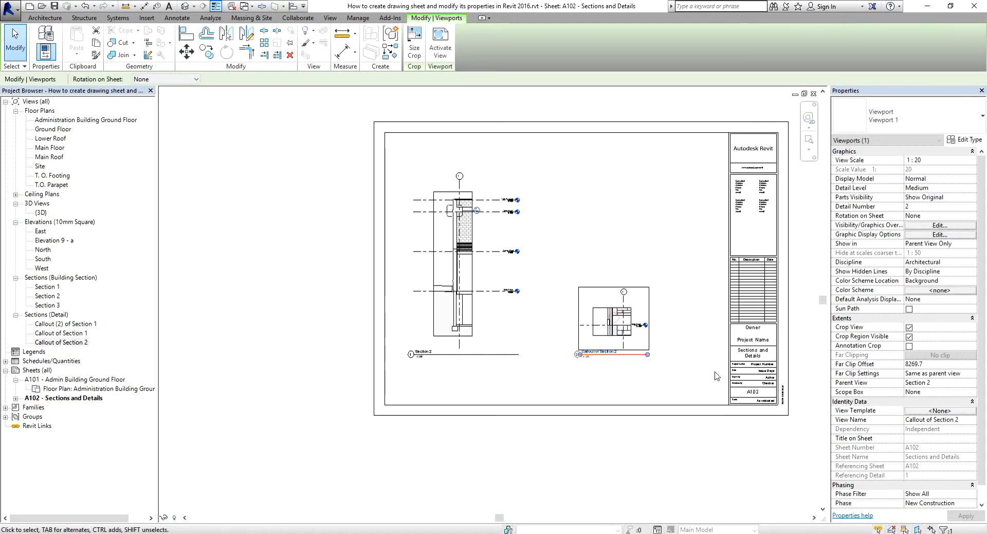
{"action": "left_click", "coordinate": [15, 48]}
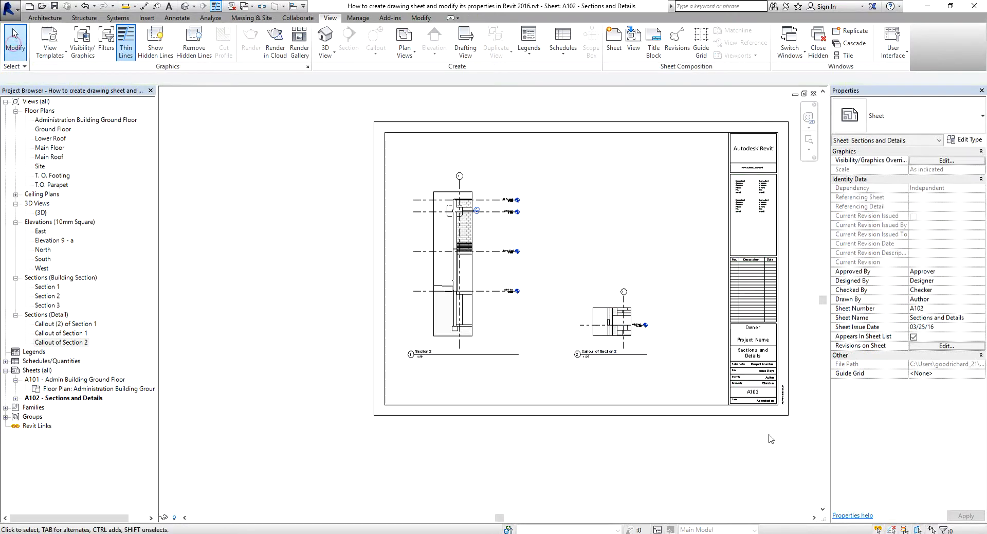
Examine the detail and sheet numbers in the Section 2 viewport's callout bubble on sheet A102
{"action": "scroll", "coordinate": [619, 339], "scroll_direction": "up", "scroll_amount": 5}
{"action": "middle_click_drag", "start_coordinate": [433, 209], "coordinate": [542, 340]}
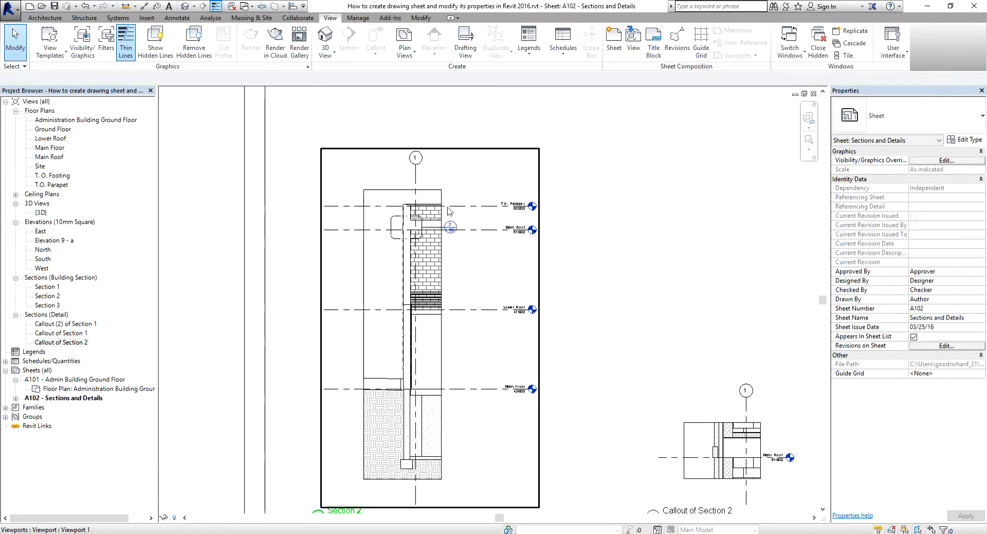
{"action": "scroll", "coordinate": [446, 206], "scroll_direction": "up", "scroll_amount": 2}
{"action": "scroll", "coordinate": [425, 249], "scroll_direction": "up", "scroll_amount": 2}
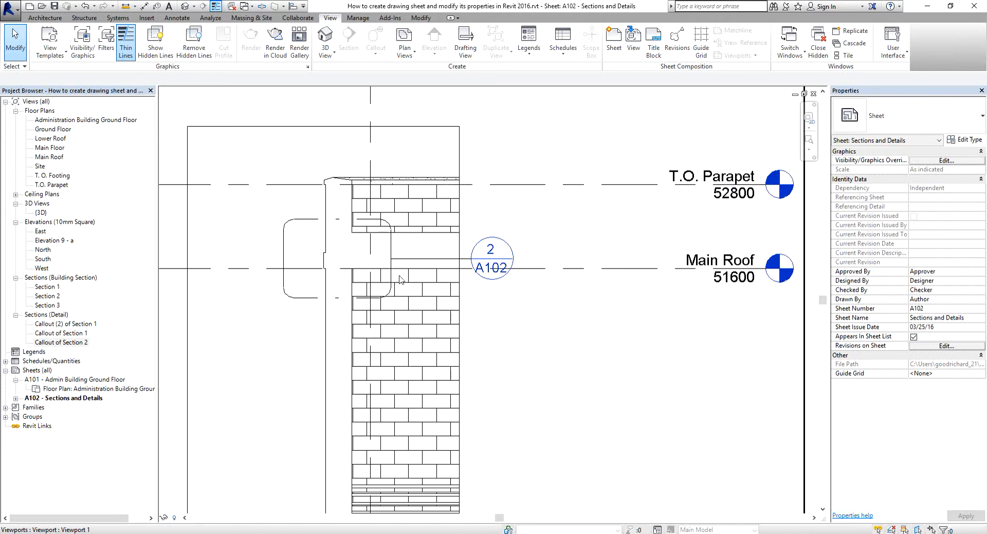
{"action": "scroll", "coordinate": [484, 255], "scroll_direction": "up", "scroll_amount": 2}
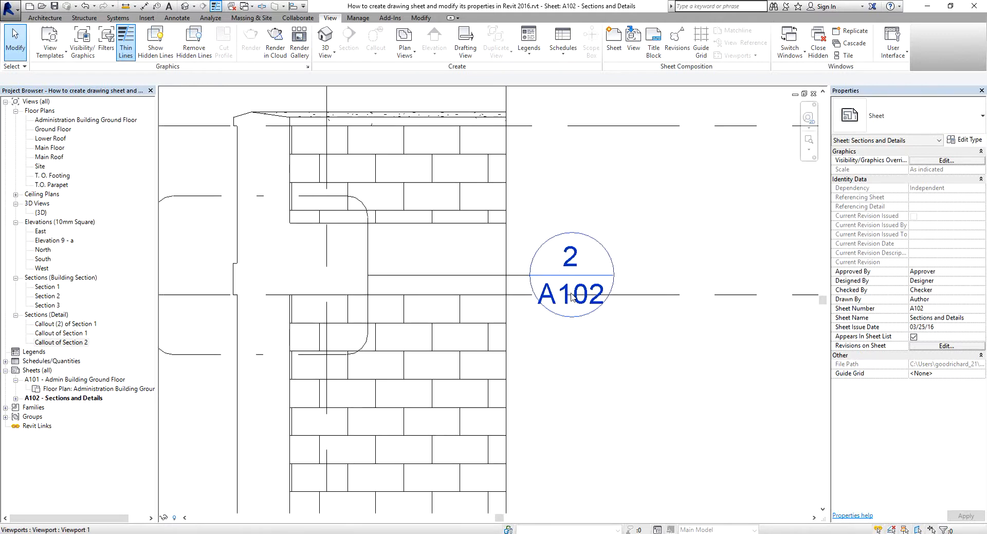
{"action": "scroll", "coordinate": [574, 296], "scroll_direction": "down", "scroll_amount": 6}
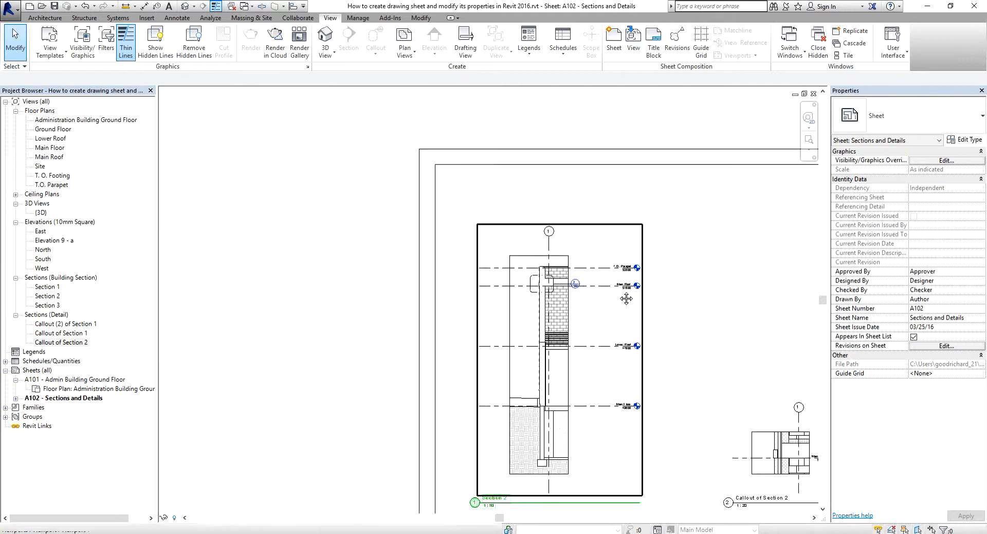
{"action": "middle_click_drag", "start_coordinate": [626, 299], "coordinate": [451, 200]}
{"action": "scroll", "coordinate": [556, 232], "scroll_direction": "up", "scroll_amount": 1}
{"action": "middle_click_drag", "start_coordinate": [549, 244], "coordinate": [551, 246]}
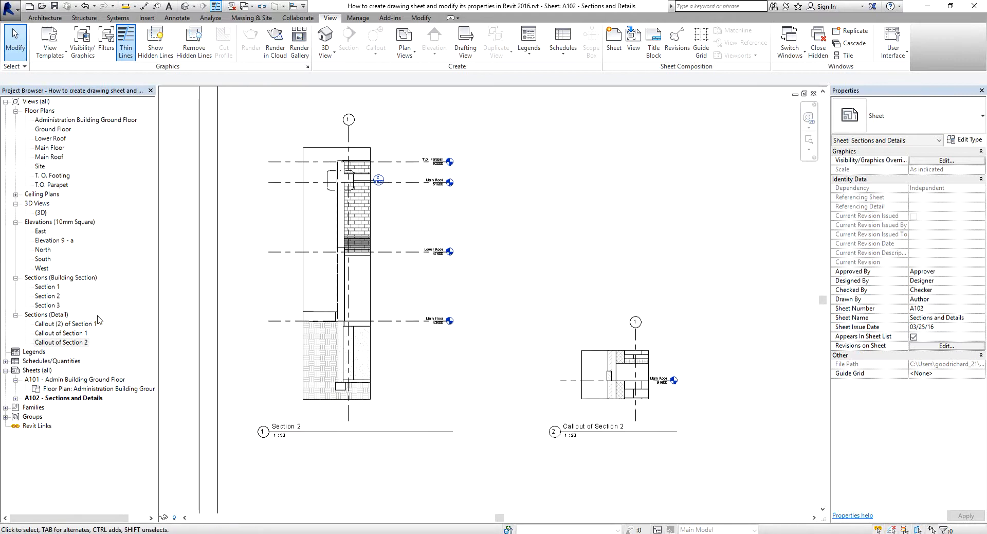
Review the callout in the Section 2 view and its Callout of Section 2 detail view, and return to sheet A102
{"action": "double_click", "coordinate": [49, 297]}
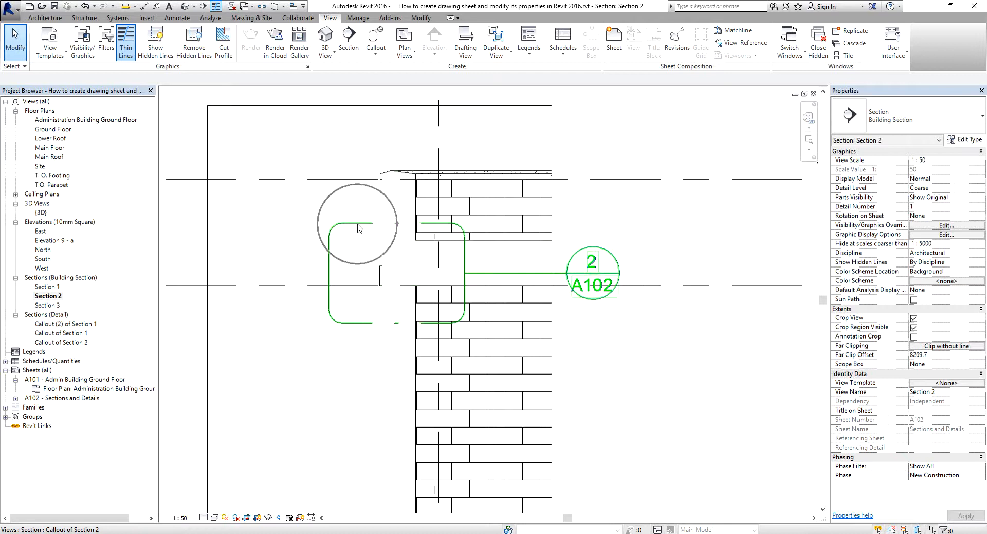
{"action": "double_click", "coordinate": [63, 342]}
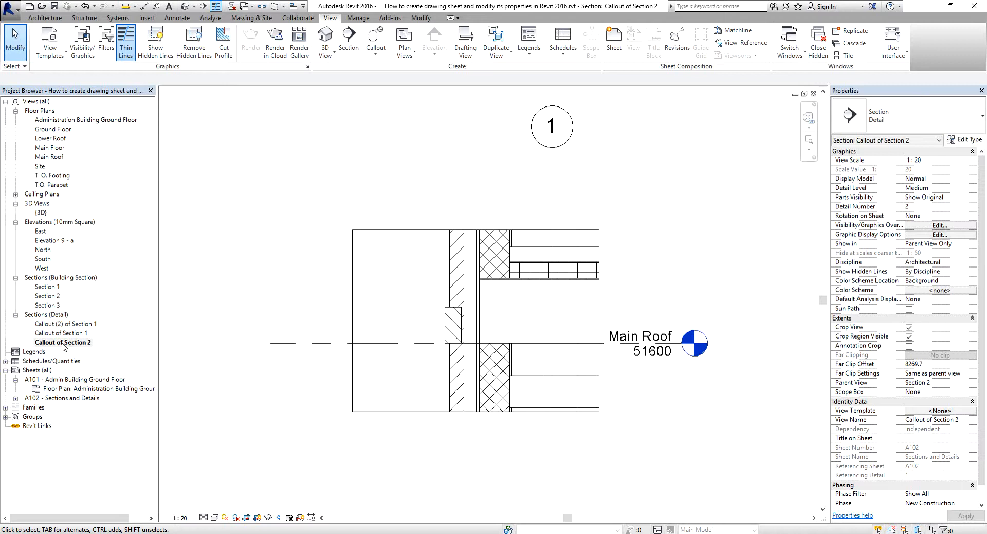
{"action": "double_click", "coordinate": [75, 398]}
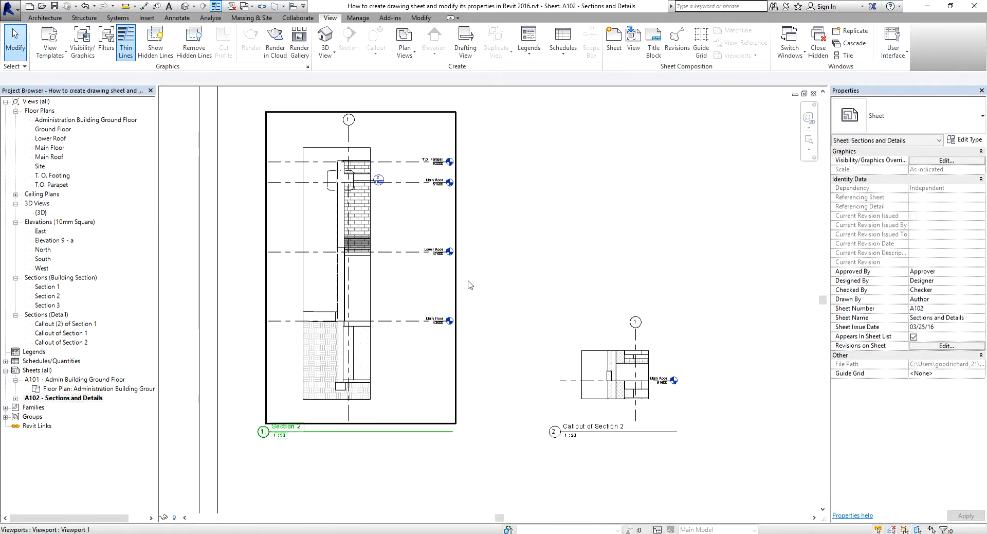
Compare the Callout of Section 2 viewport's title with the callout bubble in the Section 2 viewport
{"action": "scroll", "coordinate": [673, 361], "scroll_direction": "down", "scroll_amount": 2}
{"action": "middle_click_drag", "start_coordinate": [672, 360], "coordinate": [586, 329]}
{"action": "scroll", "coordinate": [569, 346], "scroll_direction": "up", "scroll_amount": 2}
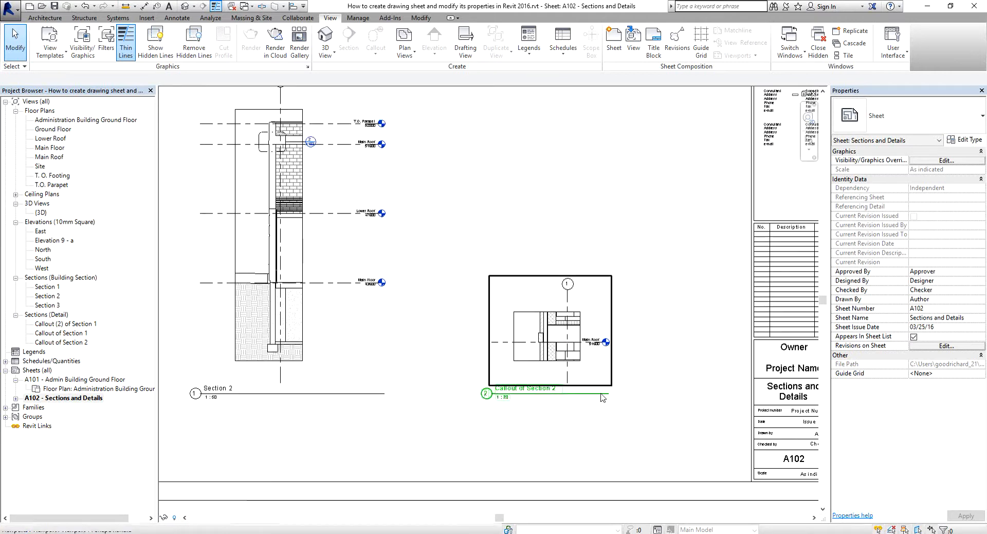
{"action": "scroll", "coordinate": [384, 186], "scroll_direction": "up", "scroll_amount": 2}
{"action": "scroll", "coordinate": [406, 197], "scroll_direction": "up", "scroll_amount": 2}
{"action": "scroll", "coordinate": [406, 197], "scroll_direction": "up", "scroll_amount": 2}
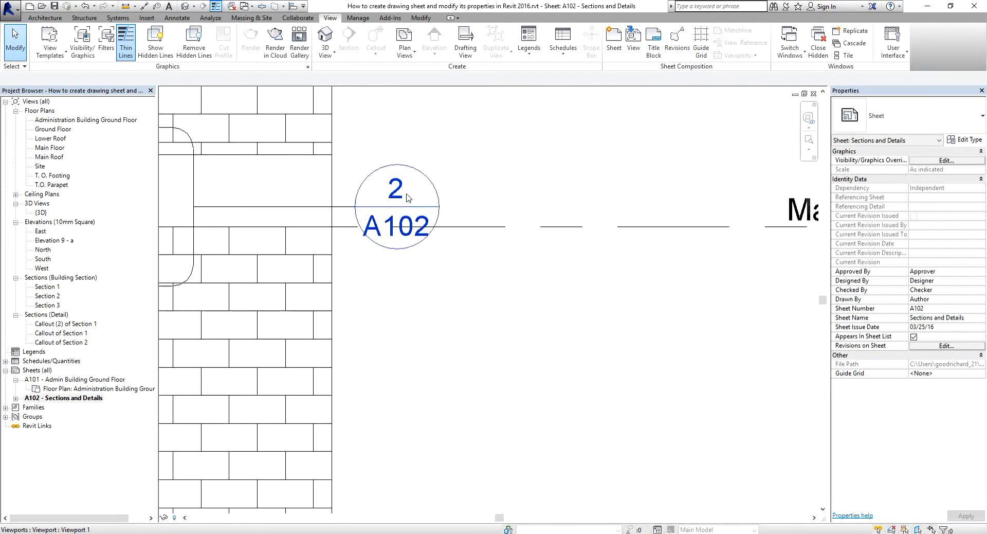
{"action": "middle_click_drag", "start_coordinate": [408, 198], "coordinate": [527, 235]}
{"action": "scroll", "coordinate": [546, 293], "scroll_direction": "down", "scroll_amount": 1}
{"action": "middle_click_drag", "start_coordinate": [505, 299], "coordinate": [573, 294]}
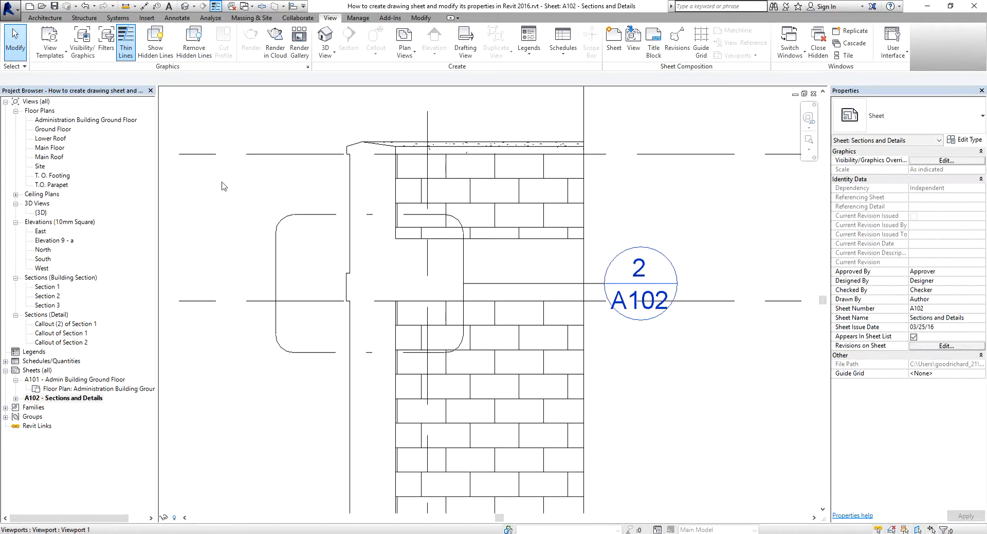
Check the callout bubble's sheet reference against sheet A102 and examine the Callout of Section 2 viewport's number, scale and detail
{"action": "left_click", "coordinate": [36, 398]}
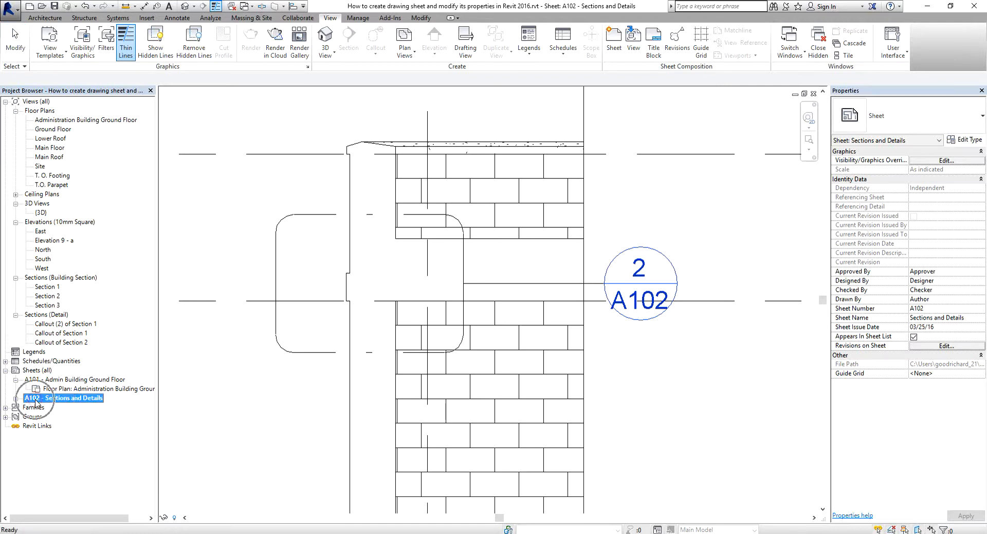
{"action": "left_click", "coordinate": [664, 372]}
{"action": "scroll", "coordinate": [664, 371], "scroll_direction": "down", "scroll_amount": 4}
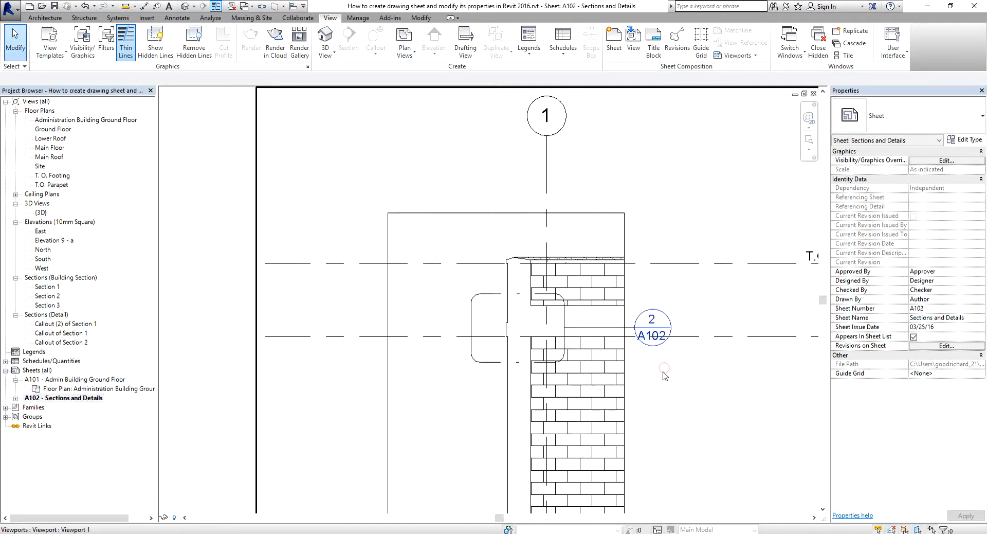
{"action": "middle_click_drag", "start_coordinate": [677, 357], "coordinate": [475, 4]}
{"action": "middle_click_drag", "start_coordinate": [700, 298], "coordinate": [376, 209]}
{"action": "scroll", "coordinate": [457, 353], "scroll_direction": "up", "scroll_amount": 5}
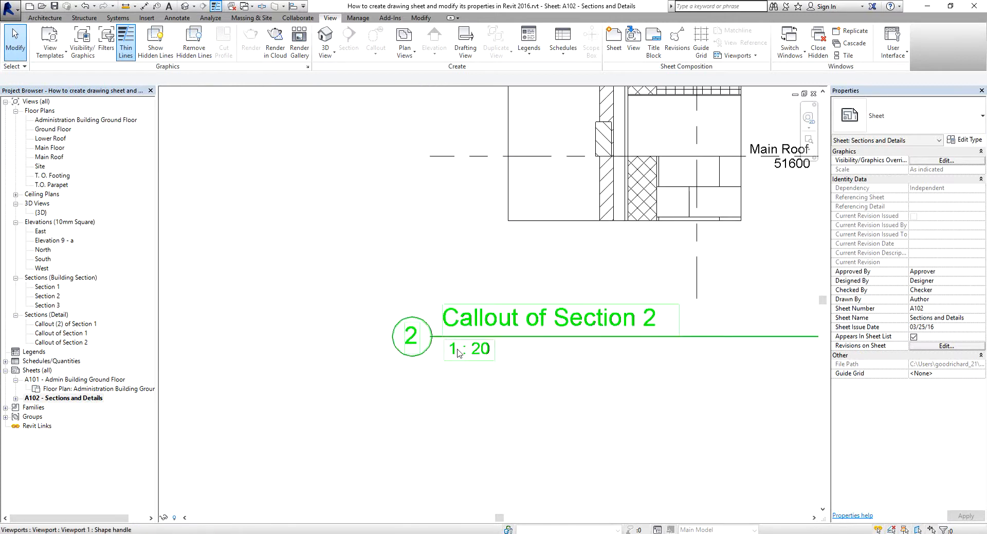
{"action": "key", "text": "ctrl"}
{"action": "scroll", "coordinate": [640, 263], "scroll_direction": "down", "scroll_amount": 3}
{"action": "middle_click_drag", "start_coordinate": [640, 263], "coordinate": [505, 378]}
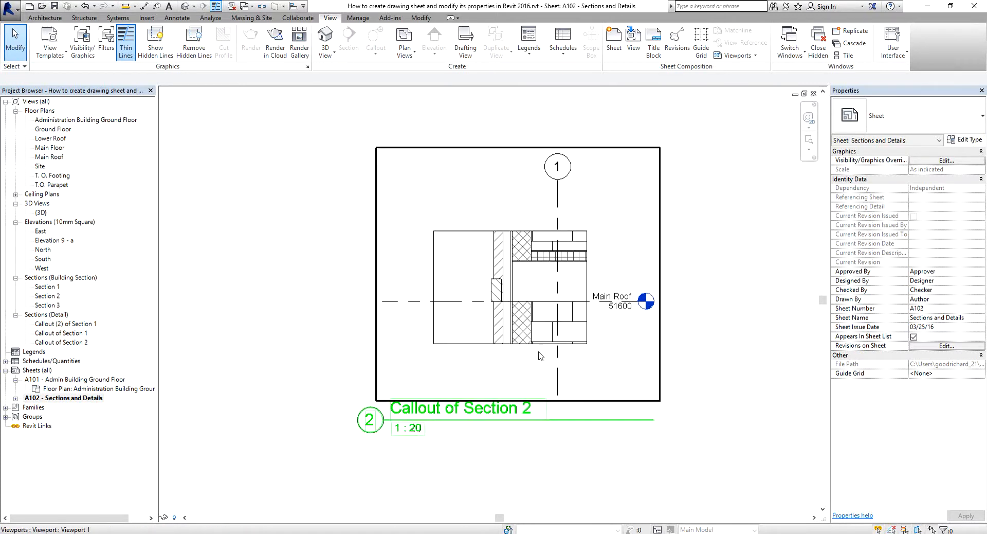
{"action": "middle_click", "coordinate": [545, 303]}
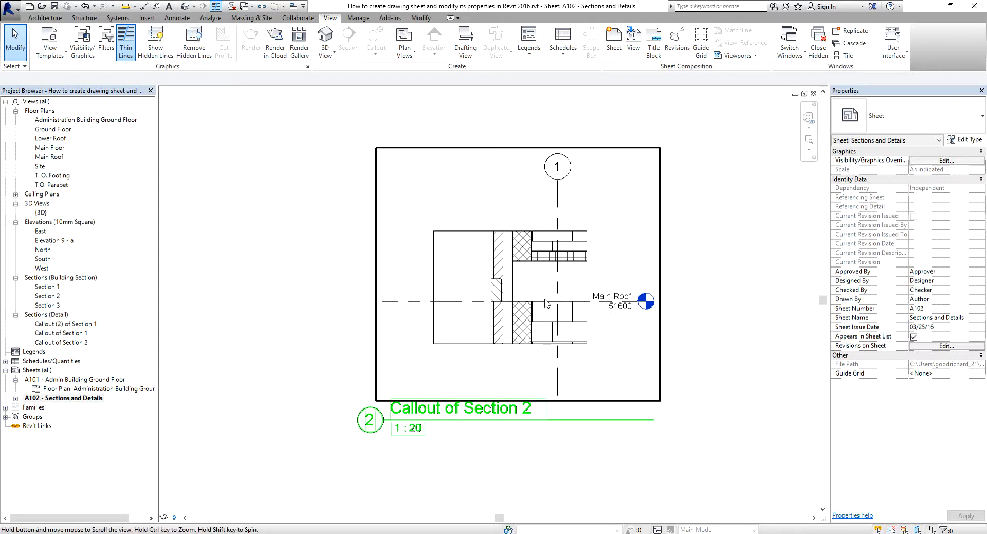
{"action": "middle_click", "coordinate": [545, 303]}
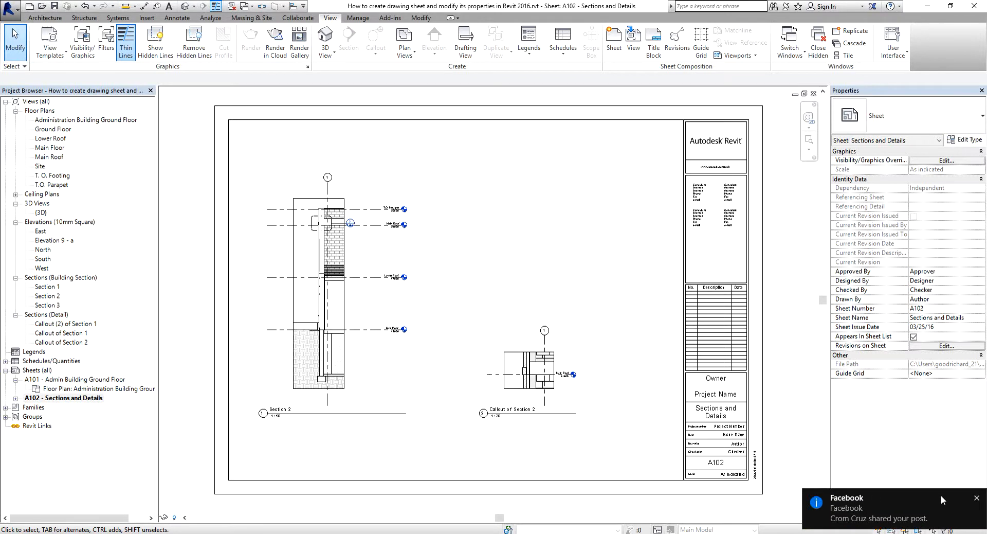
Dismiss the Facebook desktop notifications
{"action": "left_click", "coordinate": [977, 498]}
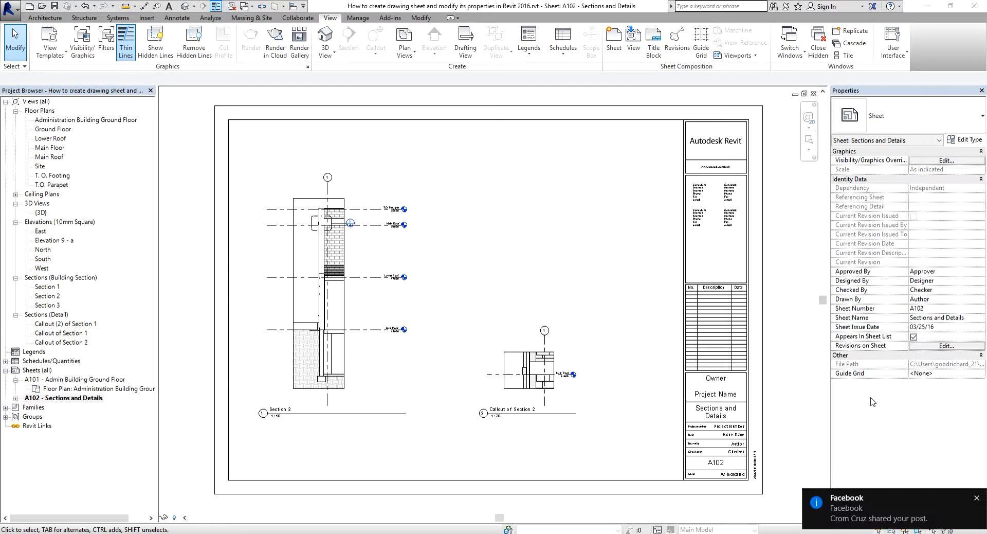
{"action": "left_click", "coordinate": [977, 499]}
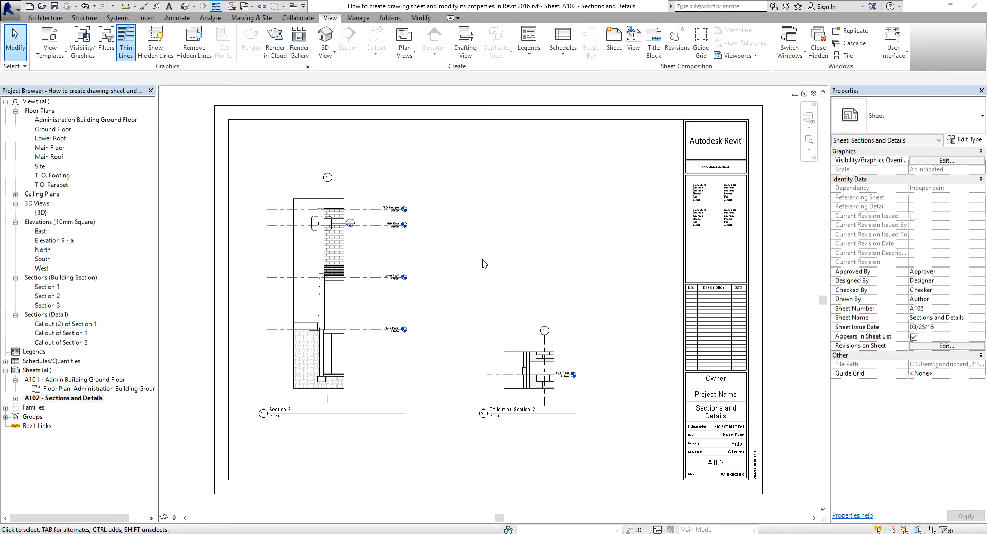
Start a DWF/DWFx export and set it to export the in-session view/sheet set
{"action": "left_click", "coordinate": [12, 14]}
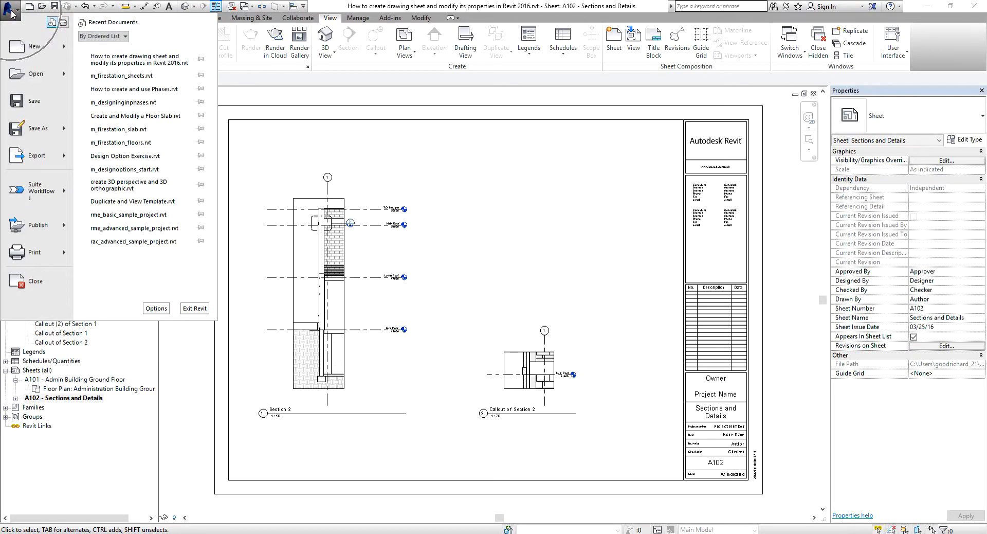
{"action": "left_click", "coordinate": [55, 157]}
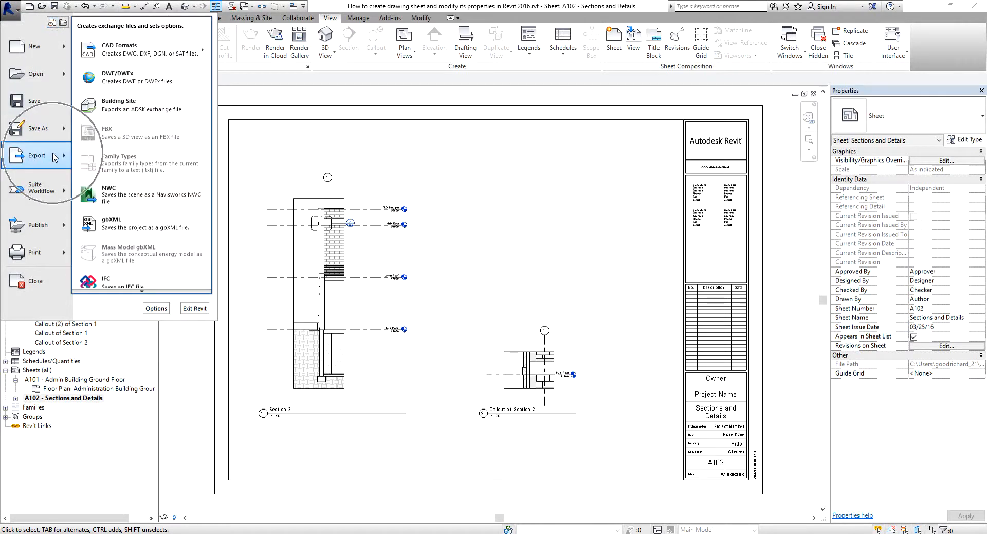
{"action": "left_click", "coordinate": [133, 88]}
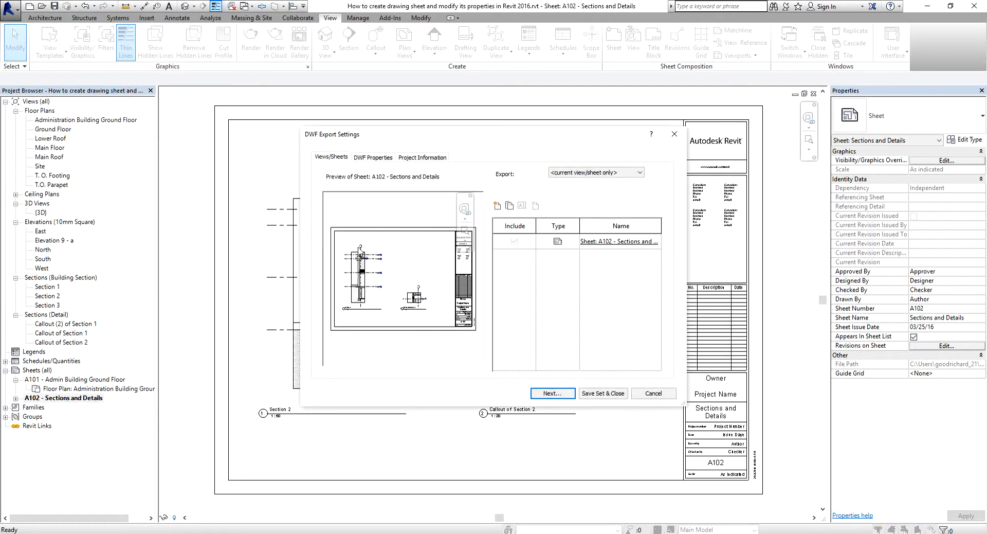
{"action": "left_click", "coordinate": [587, 176]}
{"action": "left_click", "coordinate": [613, 178]}
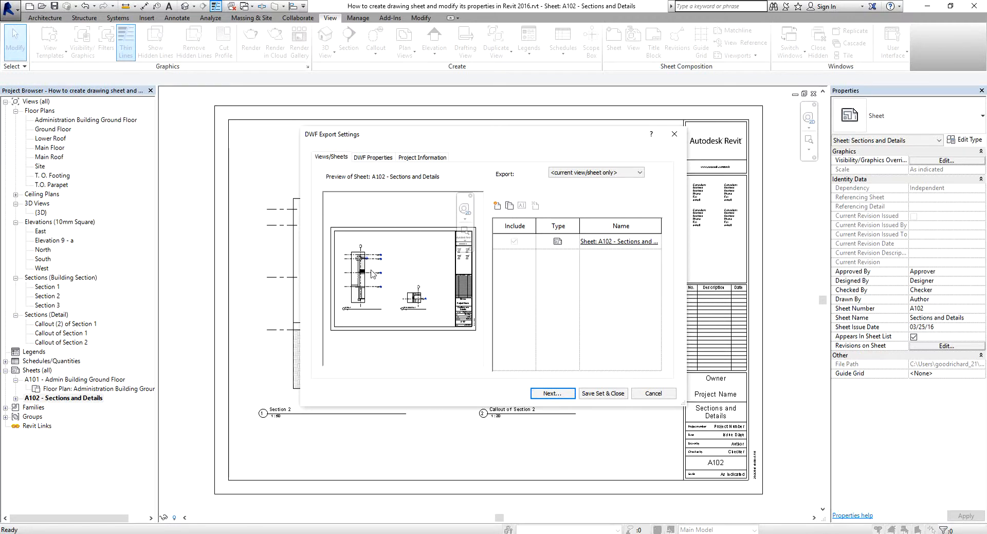
{"action": "left_click", "coordinate": [641, 174]}
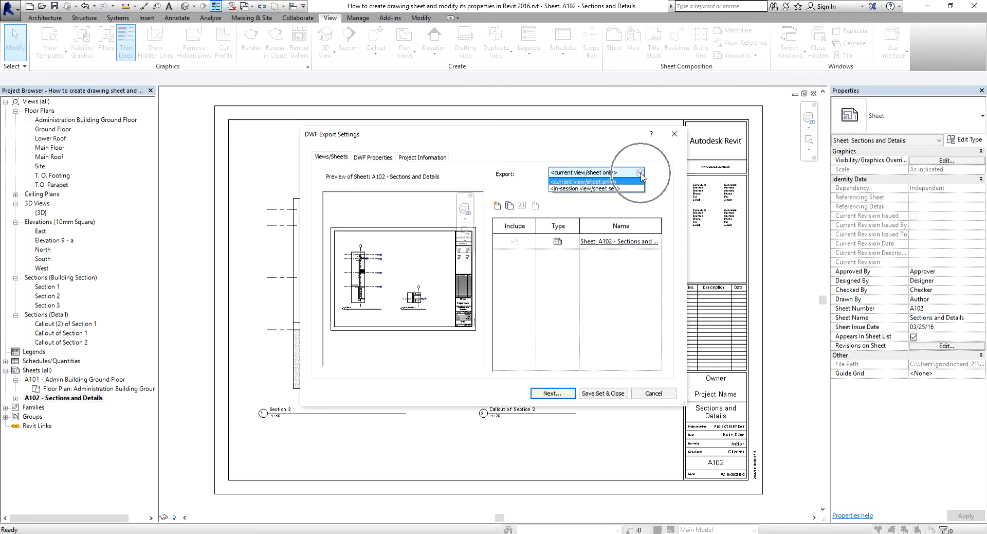
{"action": "left_click", "coordinate": [605, 189]}
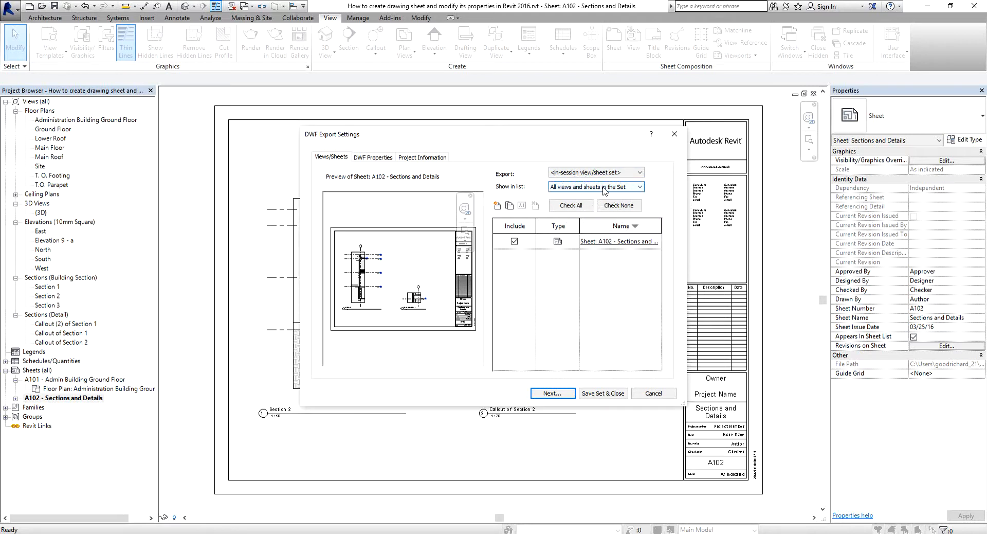
List all views and sheets in the model, include sheet A101 along with A102, and continue to the export's save settings
{"action": "left_click", "coordinate": [605, 189]}
{"action": "left_click", "coordinate": [640, 187]}
{"action": "left_click", "coordinate": [639, 188]}
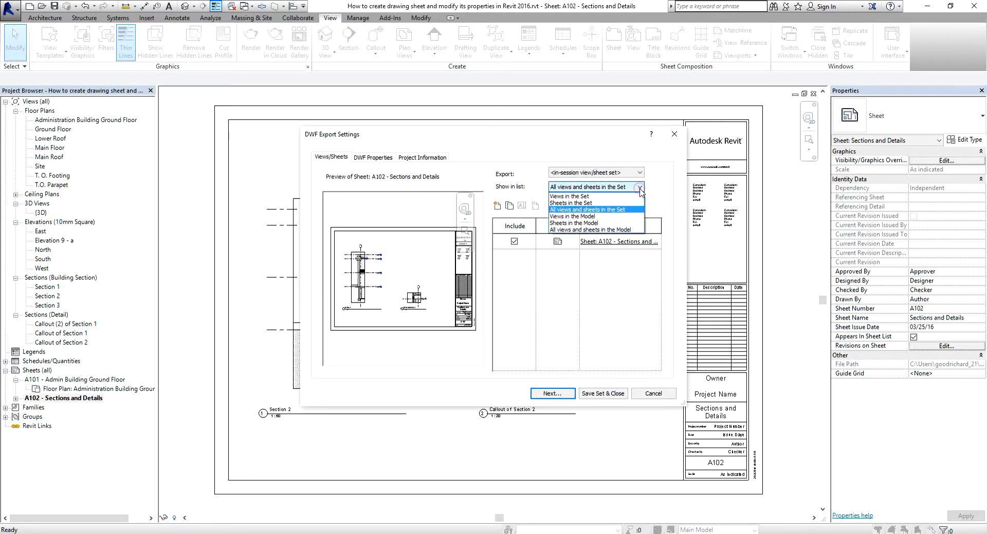
{"action": "left_click", "coordinate": [589, 230]}
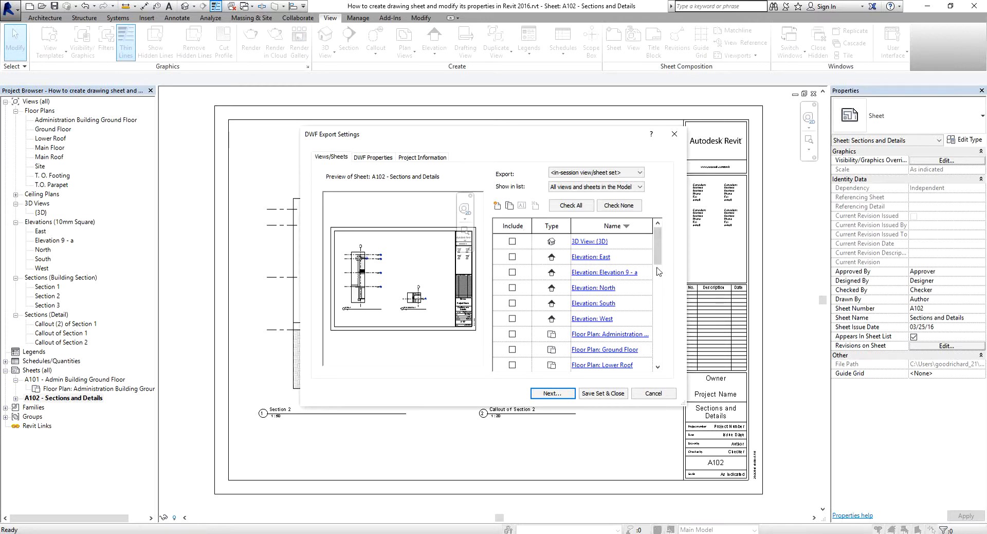
{"action": "left_click_drag", "start_coordinate": [659, 239], "coordinate": [662, 344]}
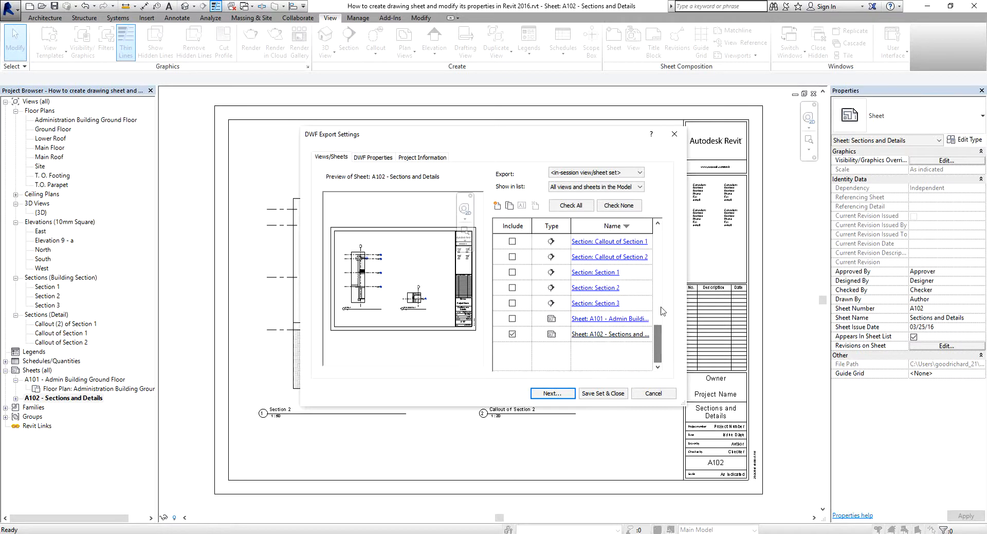
{"action": "left_click", "coordinate": [513, 319]}
{"action": "left_click", "coordinate": [552, 396]}
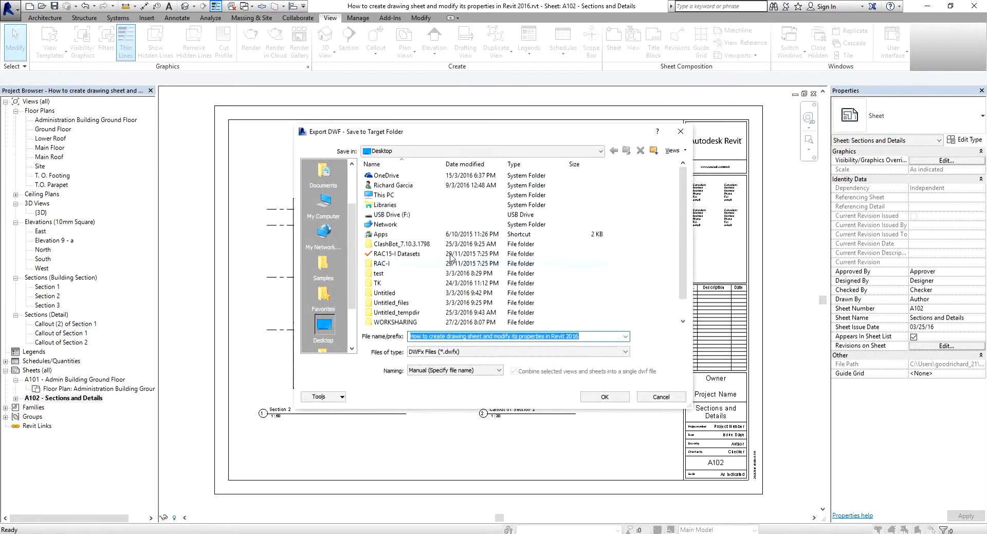
Export the sheets to the Desktop as "Export Exercise" in DWF (*.dwf) format
{"action": "scroll", "coordinate": [462, 278], "scroll_direction": "down", "scroll_amount": 1}
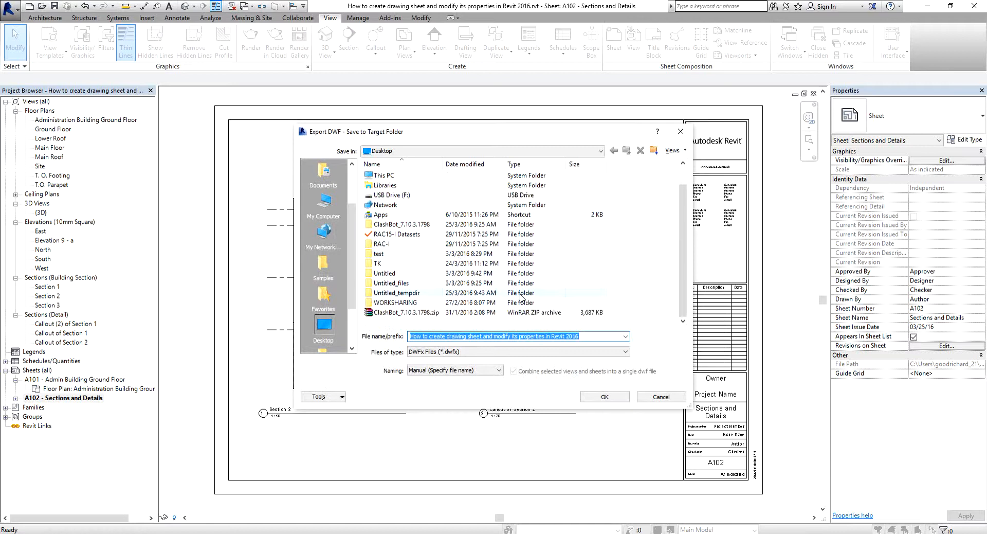
{"action": "left_click_drag", "start_coordinate": [684, 228], "coordinate": [687, 168]}
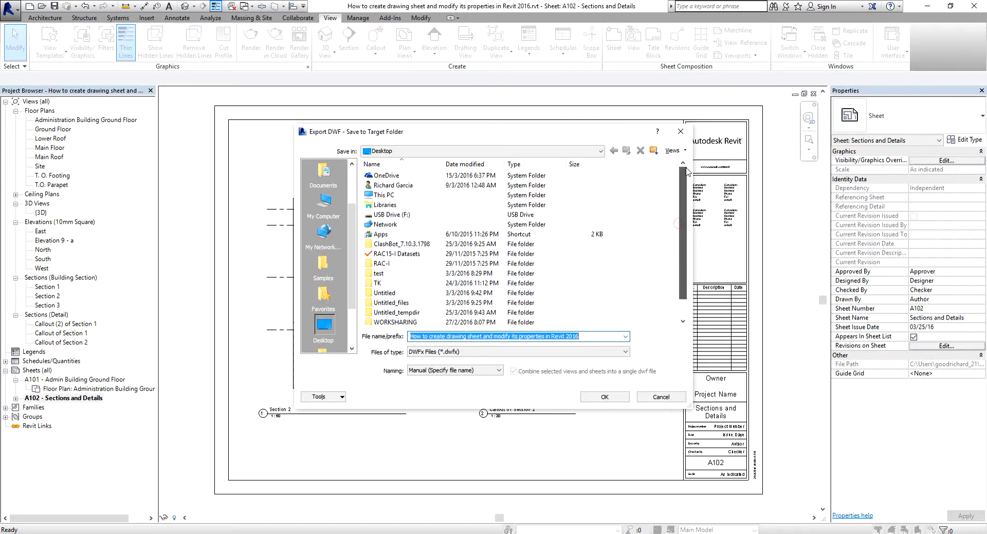
{"action": "scroll", "coordinate": [687, 170], "scroll_direction": "down", "scroll_amount": 1}
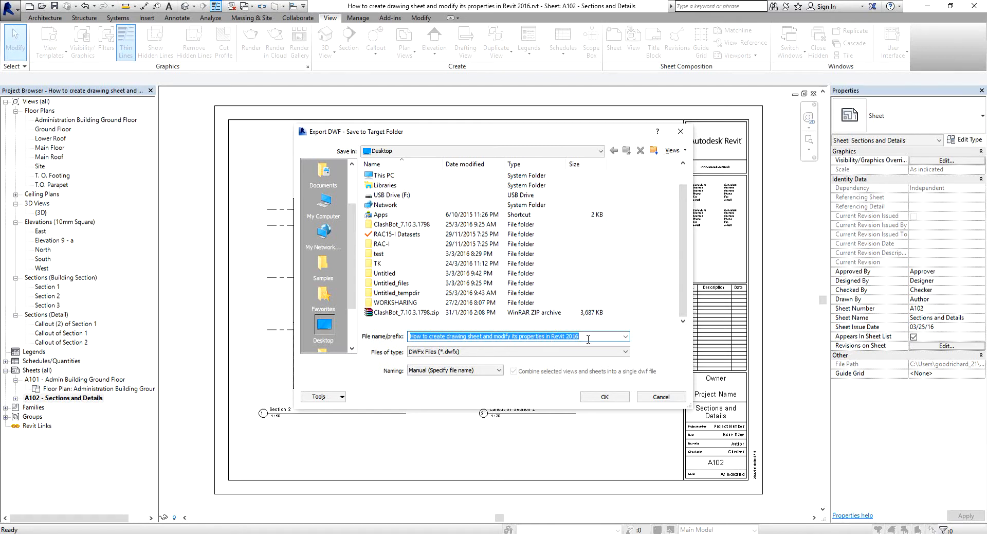
{"action": "type", "text": "Export "}
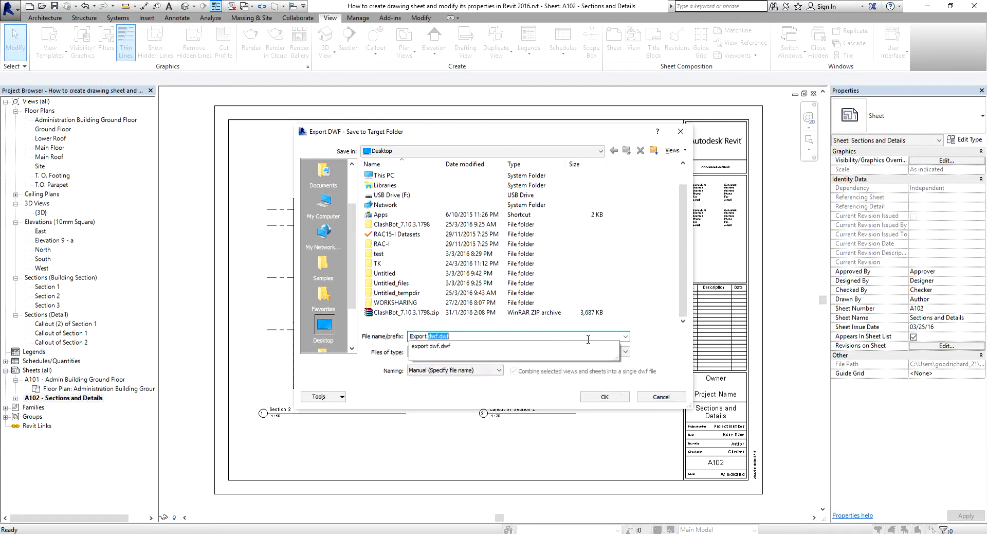
{"action": "type", "text": "Exercise"}
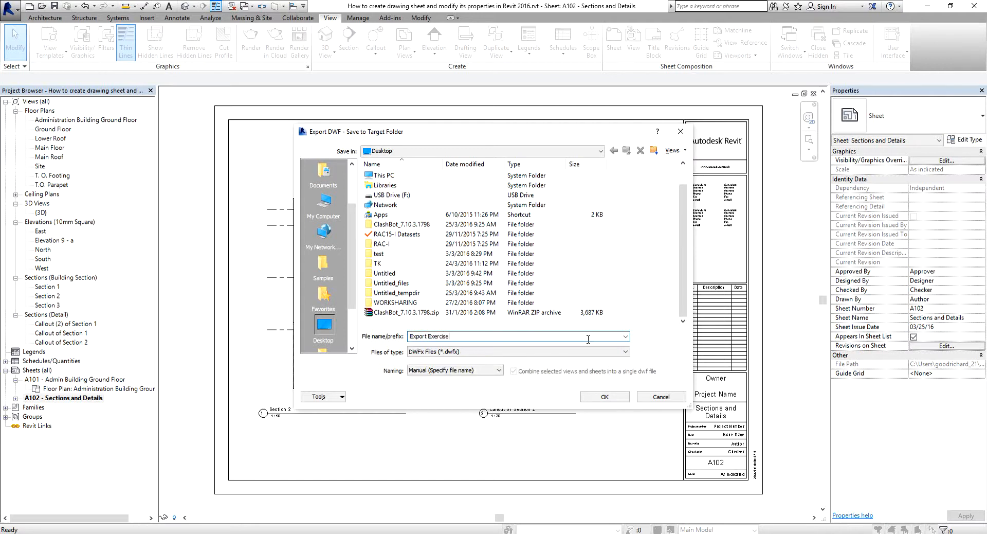
{"action": "left_click", "coordinate": [501, 352]}
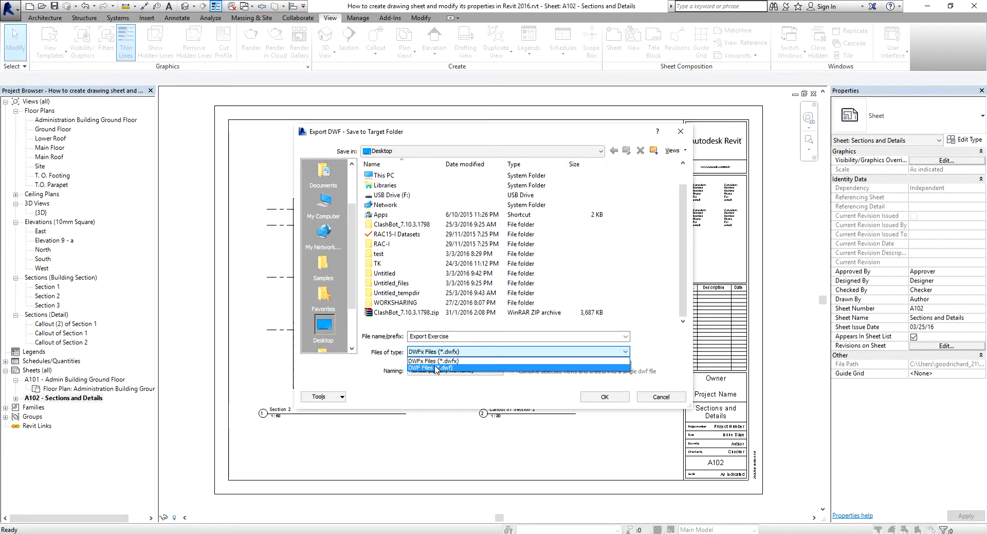
{"action": "left_click", "coordinate": [435, 368]}
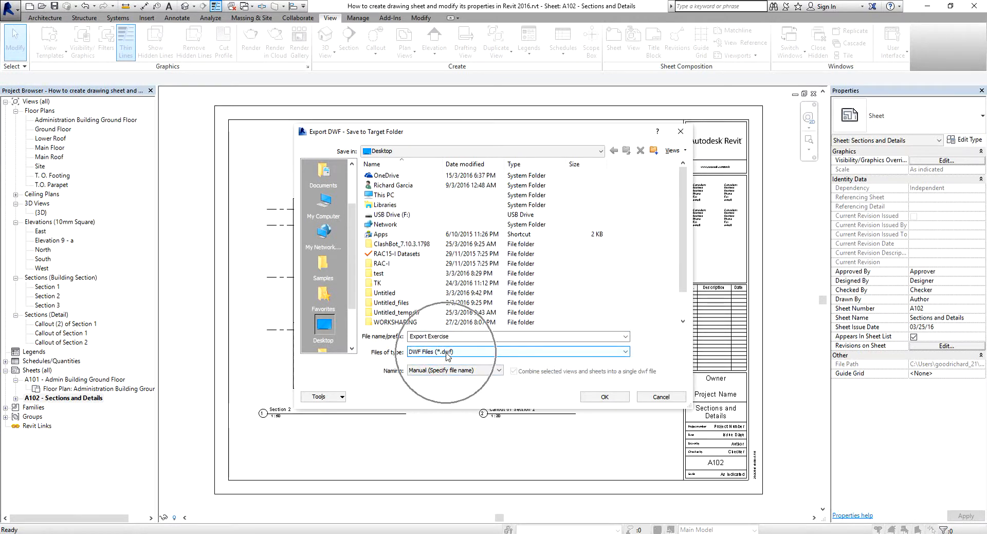
{"action": "left_click", "coordinate": [603, 398]}
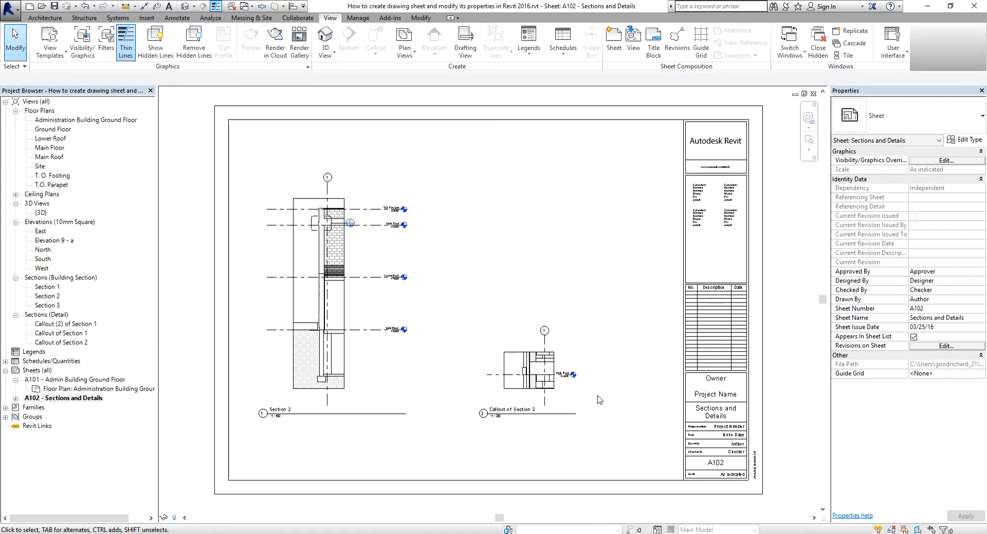
Open the print settings and choose Microsoft Print to PDF as the printer
{"action": "key", "text": "ctrl+p"}
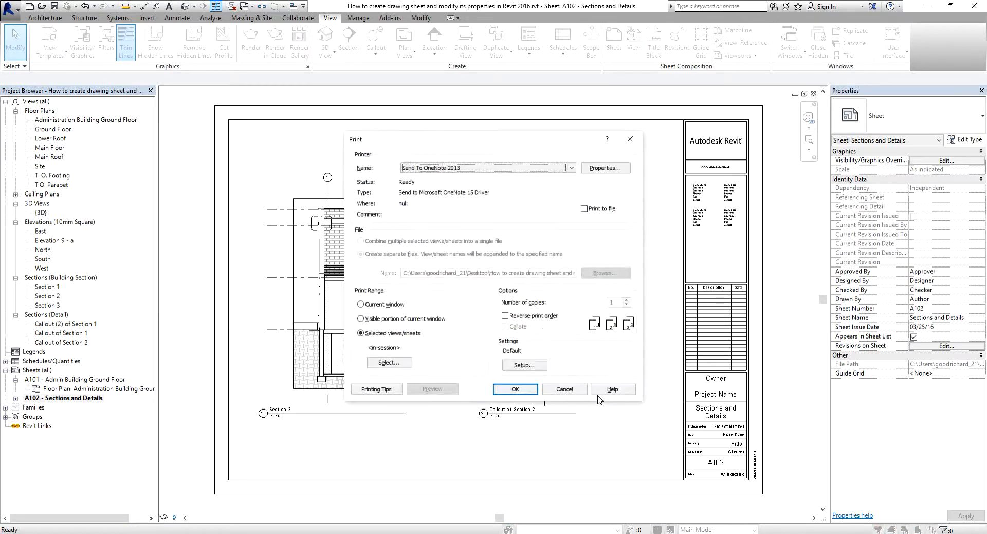
{"action": "left_click", "coordinate": [572, 167]}
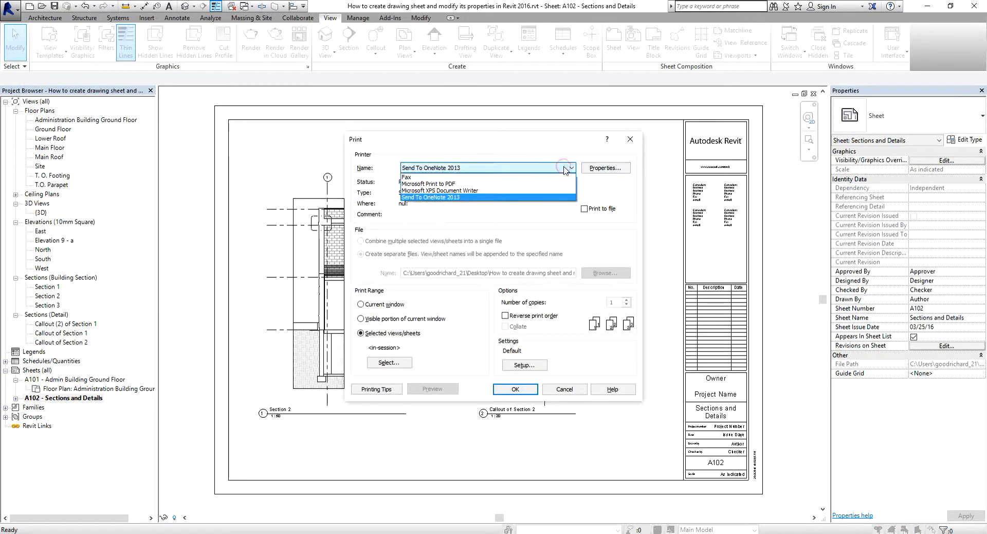
{"action": "left_click", "coordinate": [440, 184]}
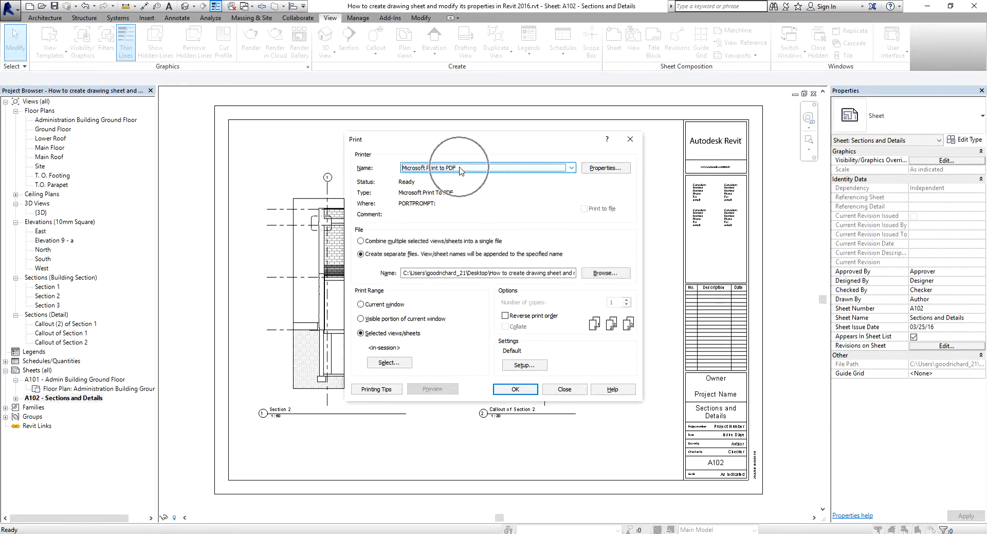
Set the print range to selected views/sheets, with sheets A101 and A102 in the set
{"action": "left_click", "coordinate": [388, 333]}
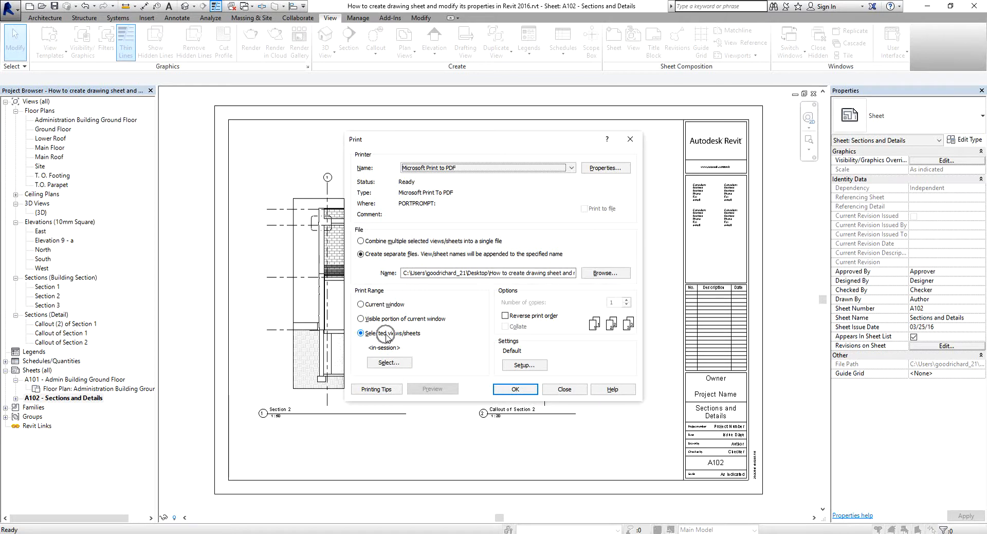
{"action": "left_click", "coordinate": [390, 362]}
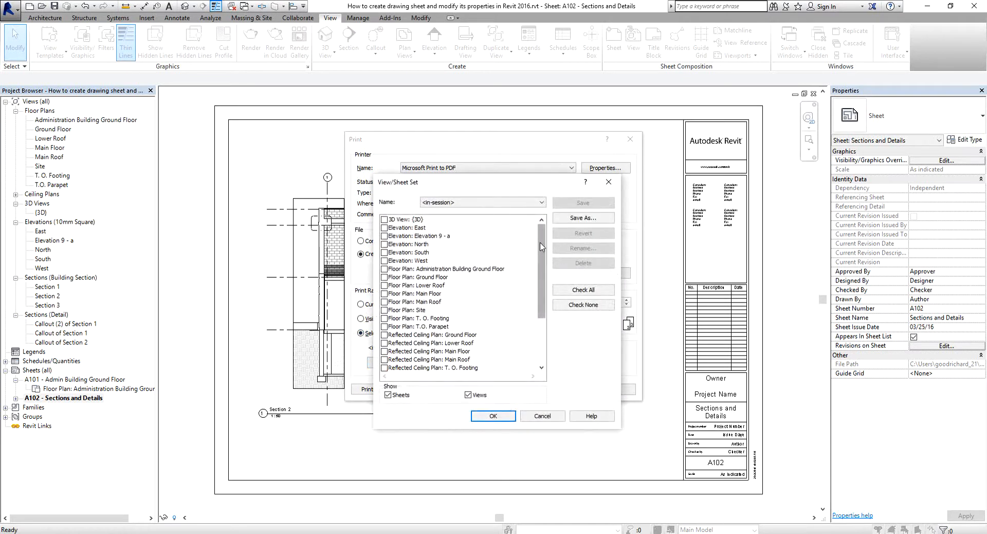
{"action": "scroll", "coordinate": [542, 242], "scroll_direction": "down", "scroll_amount": 3}
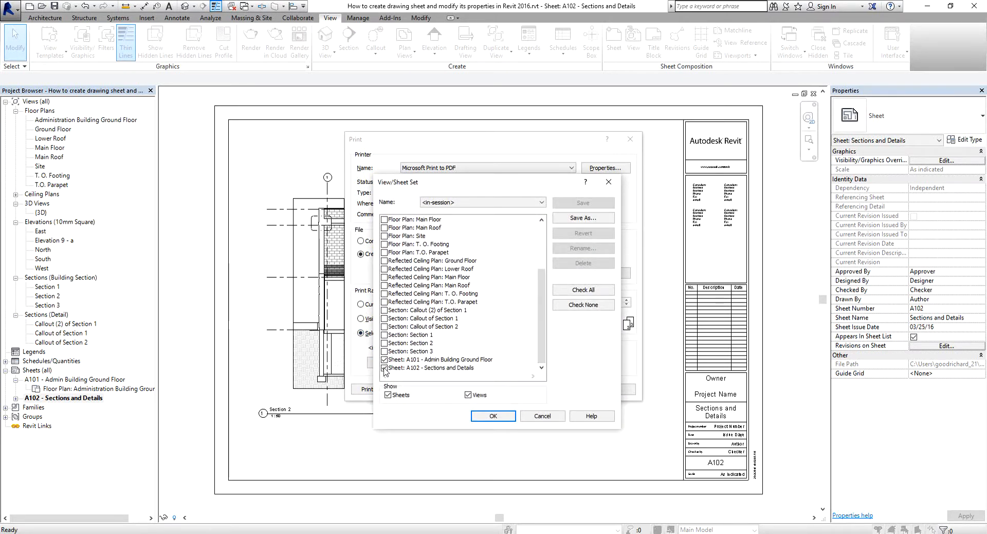
{"action": "left_click", "coordinate": [493, 414]}
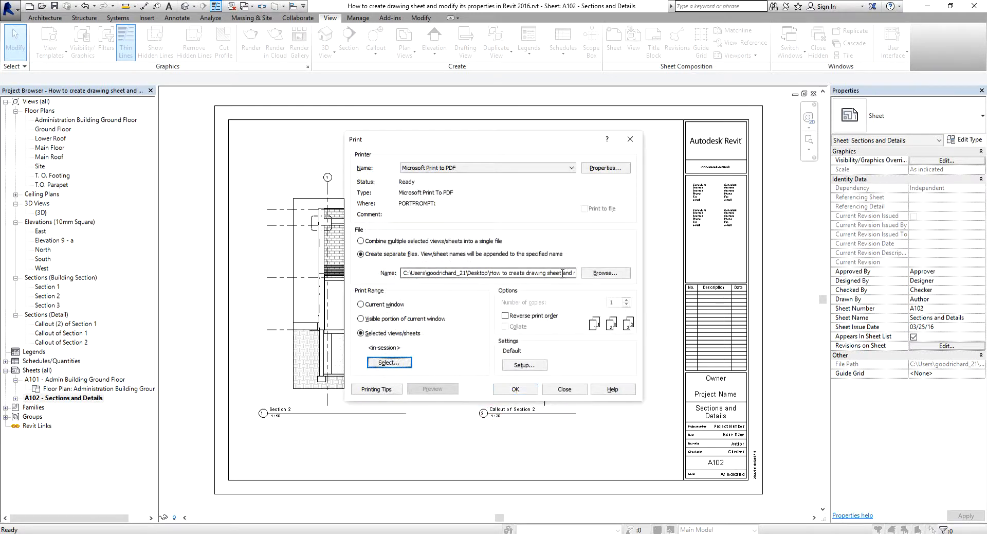
Print the two selected sheets as separate PDF files, checking the output file name before confirming
{"action": "left_click_drag", "start_coordinate": [562, 272], "coordinate": [586, 288]}
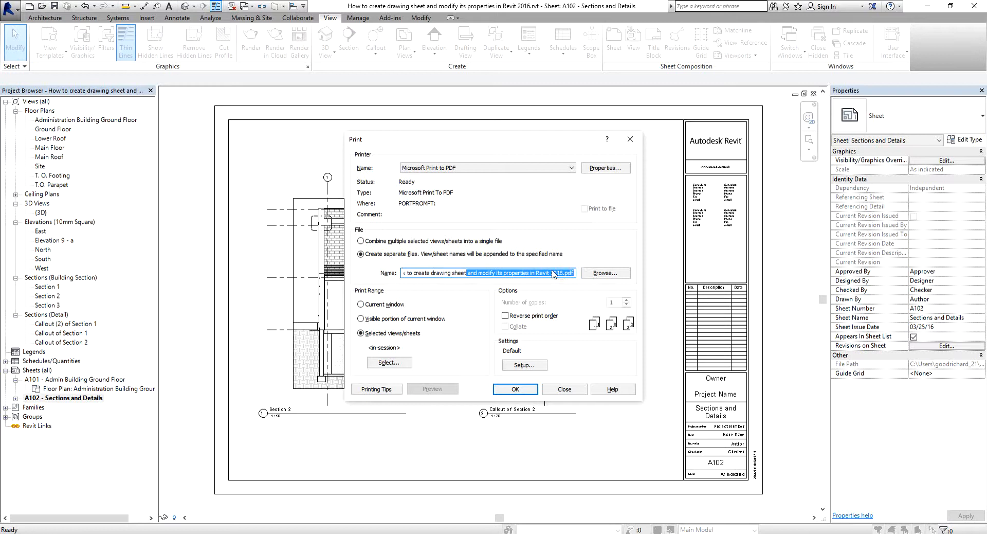
{"action": "left_click_drag", "start_coordinate": [572, 273], "coordinate": [332, 253]}
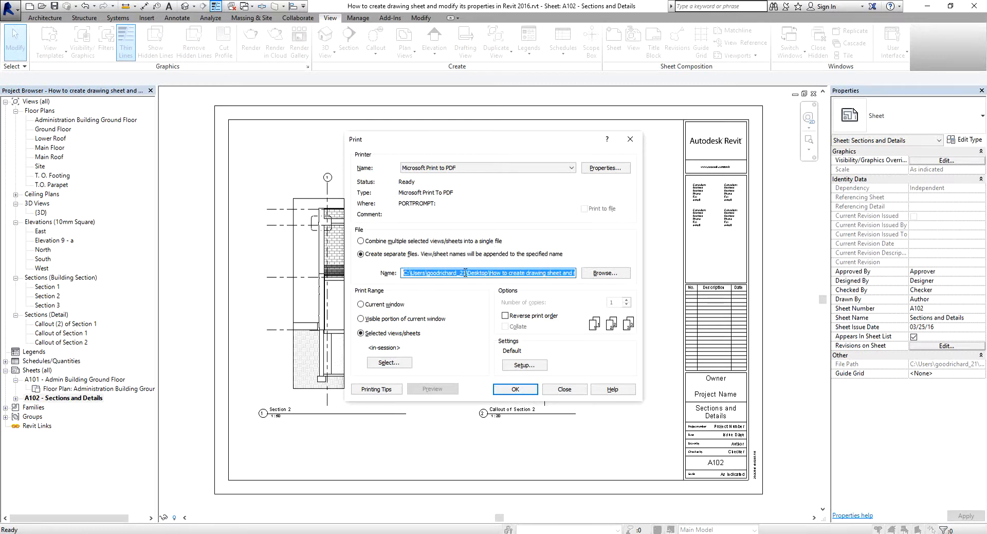
{"action": "left_click", "coordinate": [515, 390]}
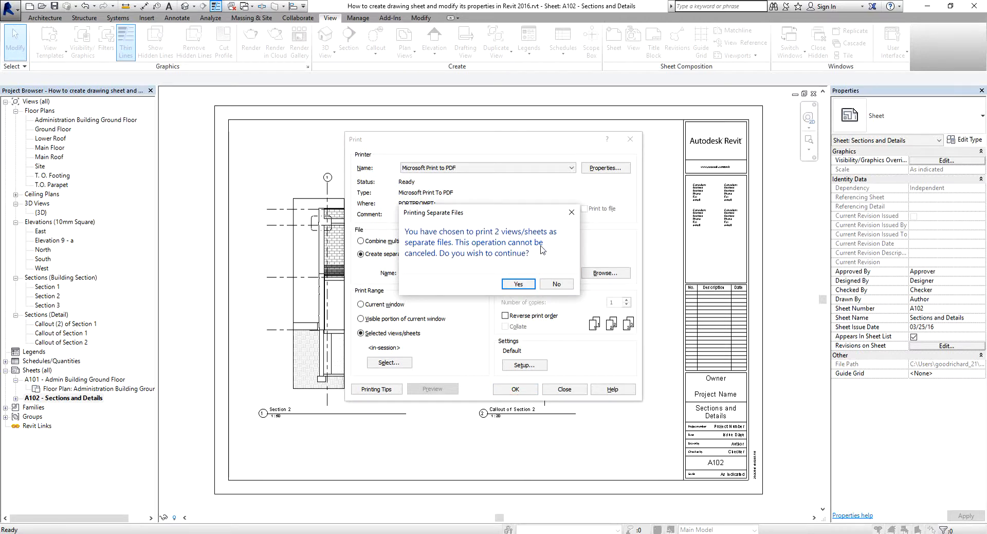
{"action": "left_click", "coordinate": [519, 285]}
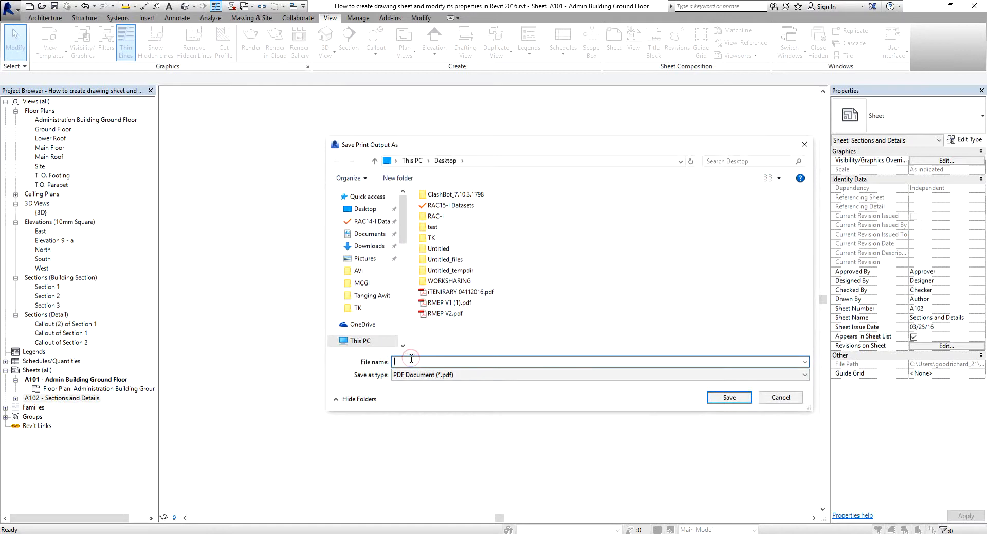
Save the PDF of sheet A101 to the Desktop as "Export Exercise"
{"action": "type", "text": "Export "}
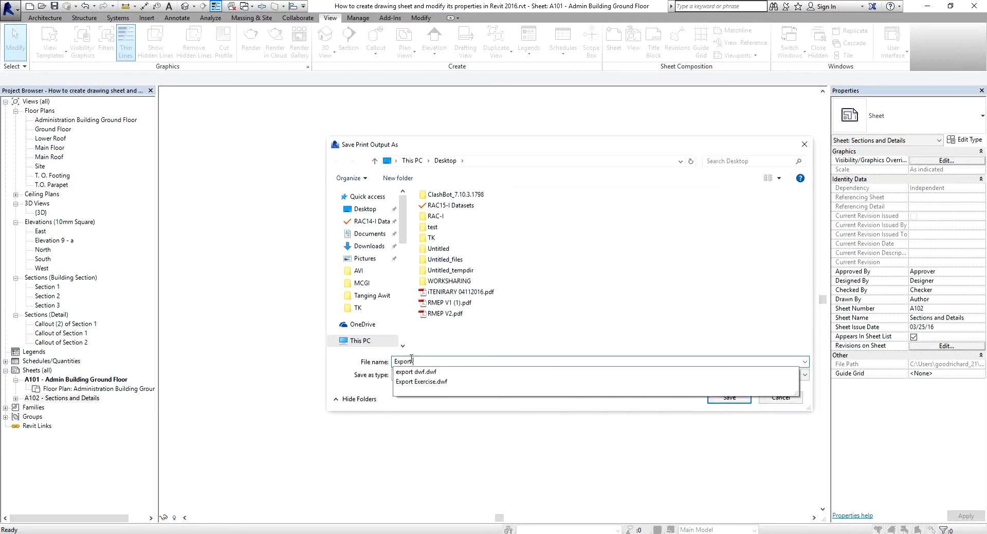
{"action": "type", "text": "Exercise"}
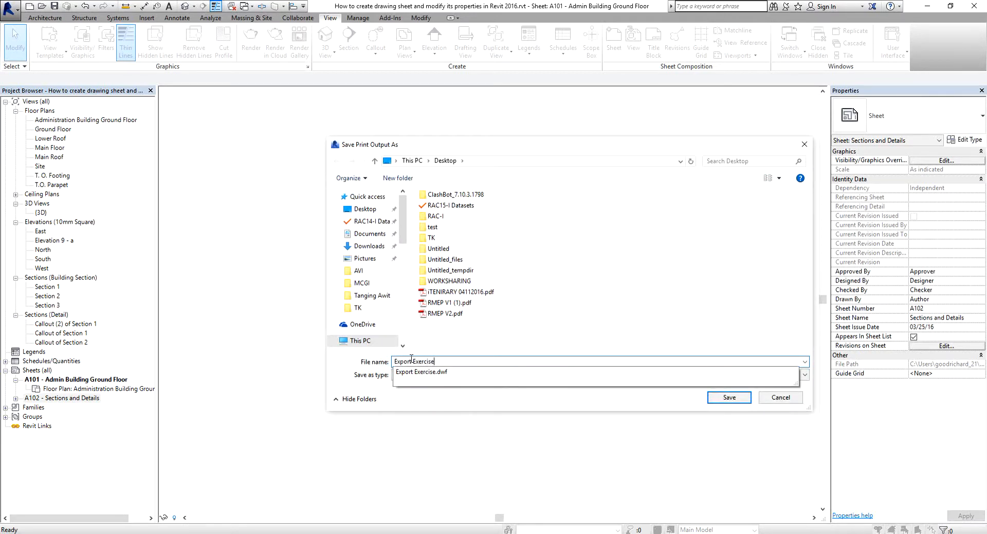
{"action": "left_click", "coordinate": [731, 400]}
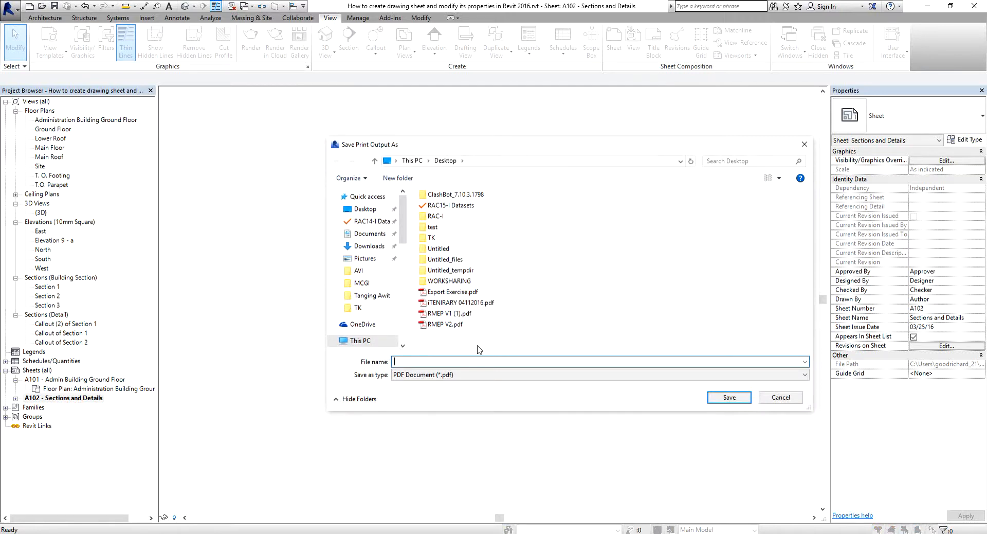
Save the PDF of sheet A102 to the Desktop, reusing the "Export Exercise" name with 2 added
{"action": "left_click", "coordinate": [452, 293]}
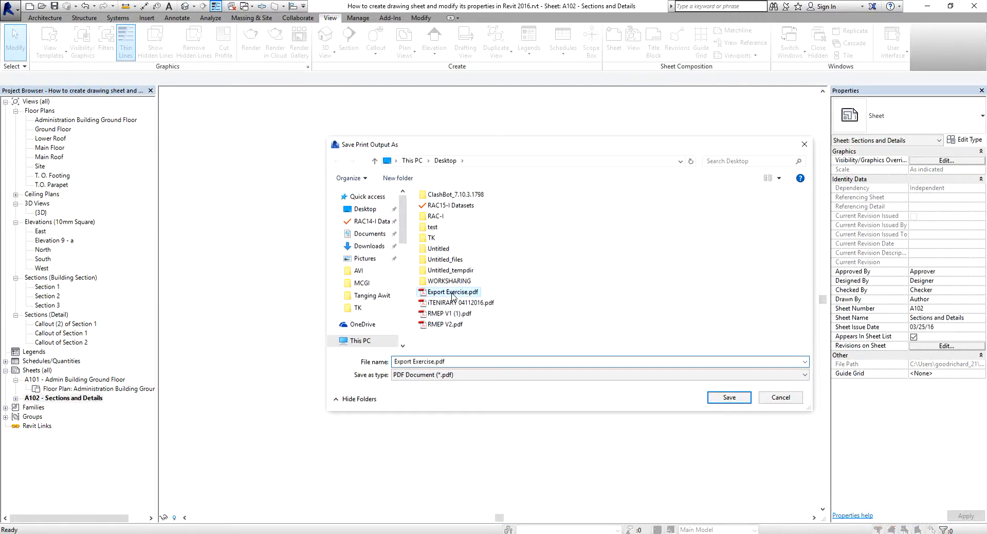
{"action": "left_click", "coordinate": [434, 362]}
{"action": "type", "text": "2"}
{"action": "left_click", "coordinate": [725, 399]}
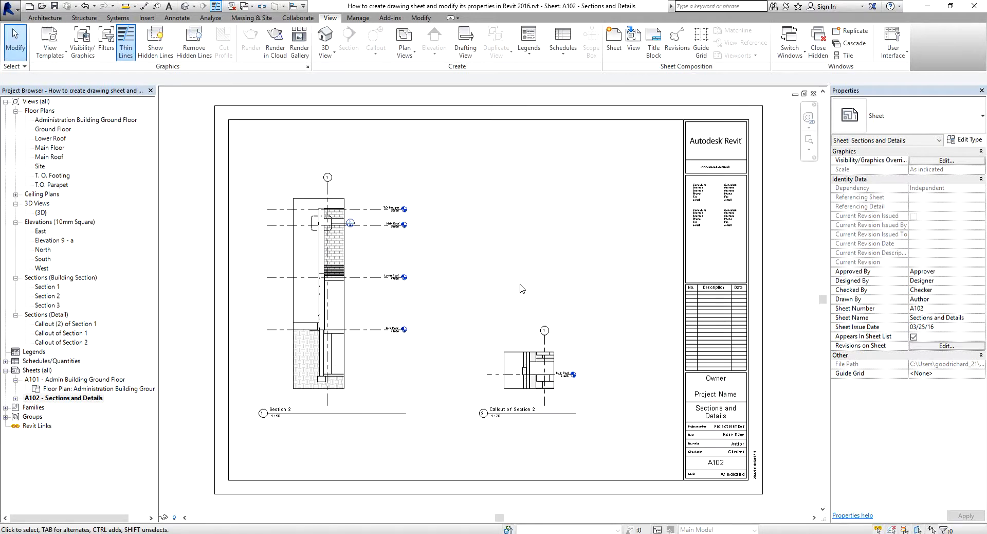